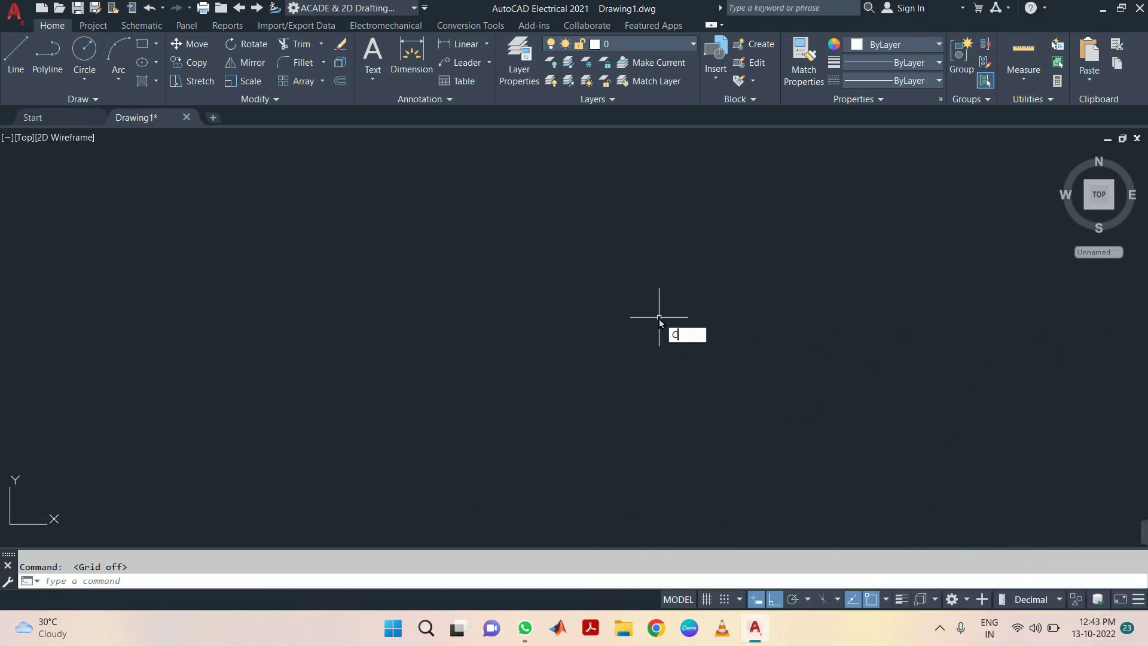
Draw concentric circles of radius 7.5 and 15 sharing one centre point.
key(Return)
click(365, 258)
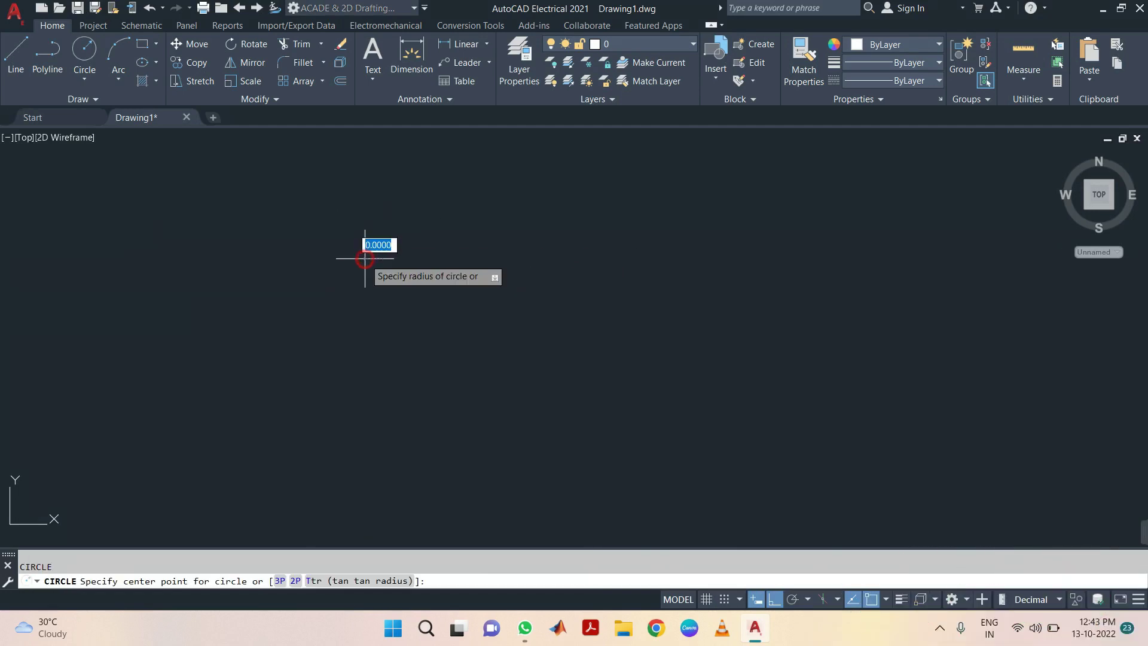
text(7.5)
key(Return)
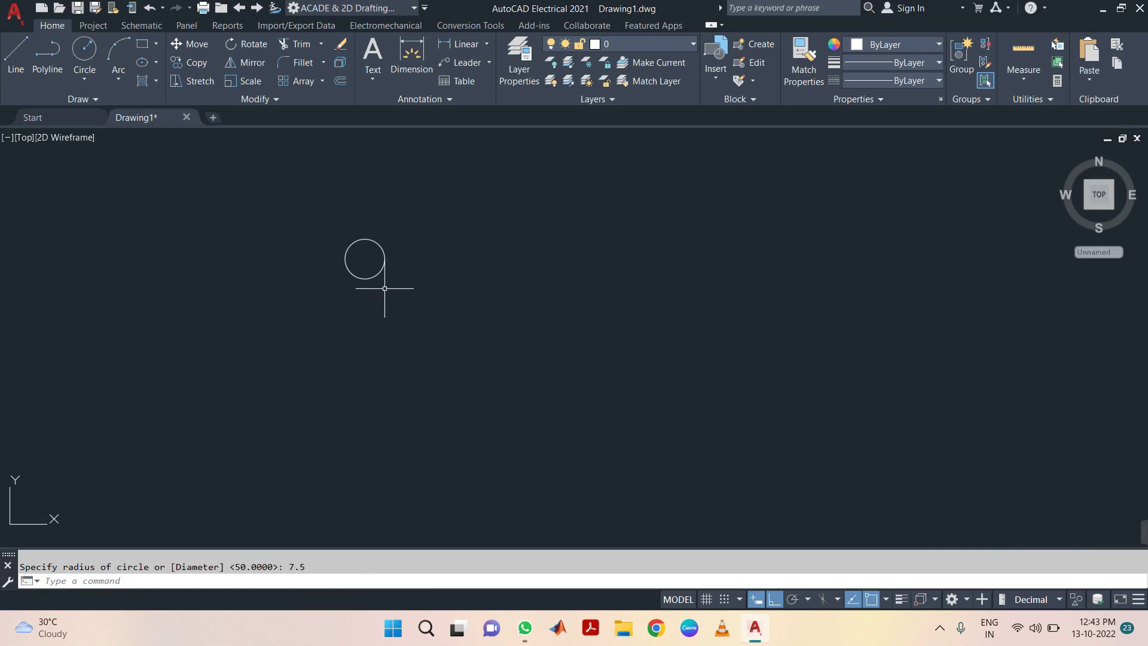
text(c)
key(Return)
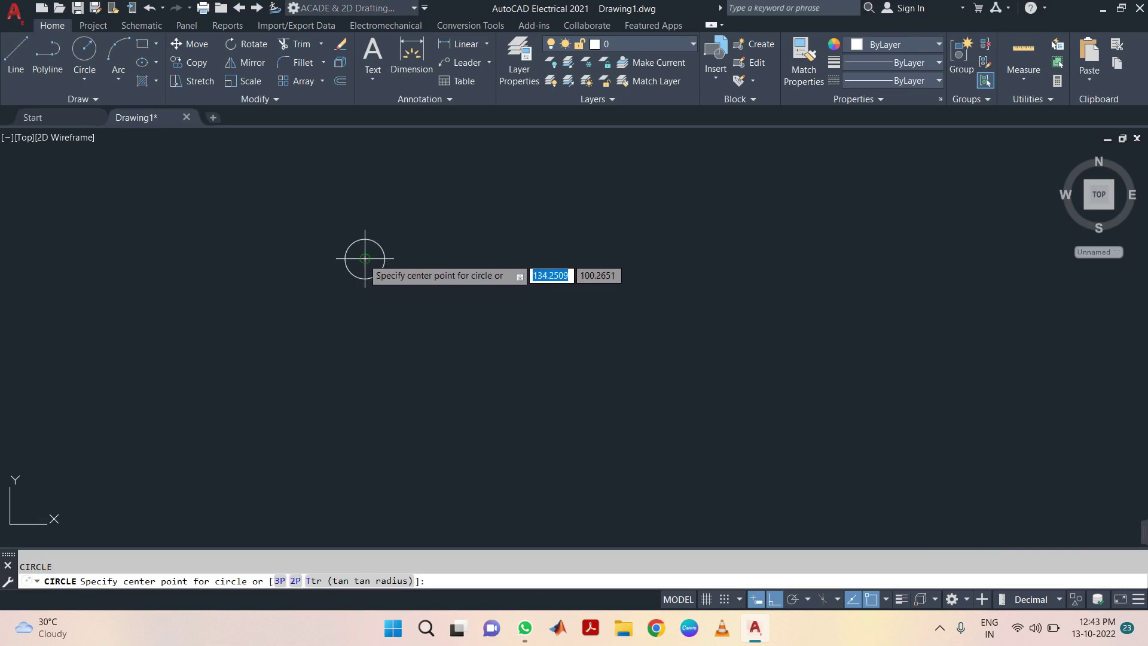
click(365, 258)
text(15)
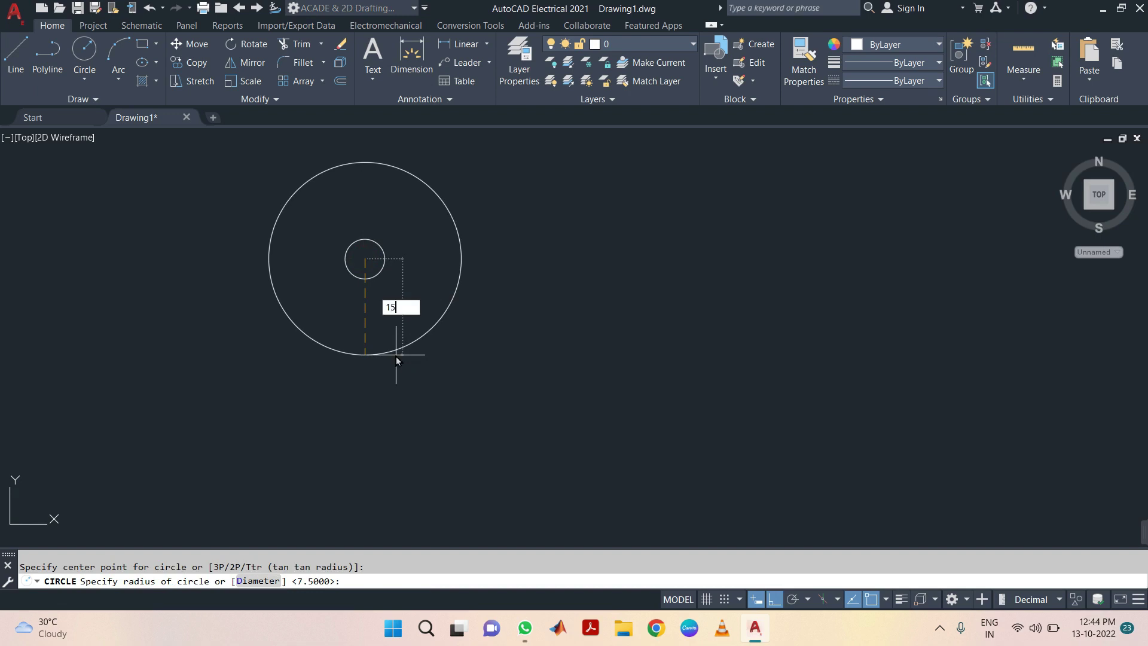
key(Return)
key(Return)
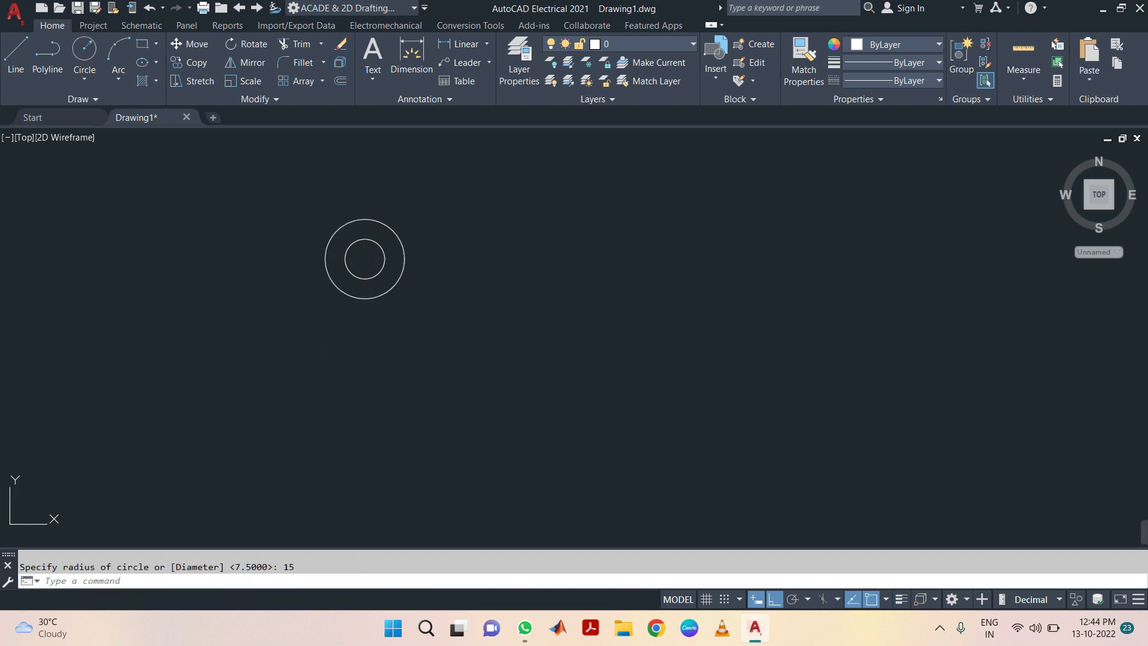
Draw a stepped line from the outer circle's left edge: 40 down, 30 across, 30 down, 45 across.
click(326, 258)
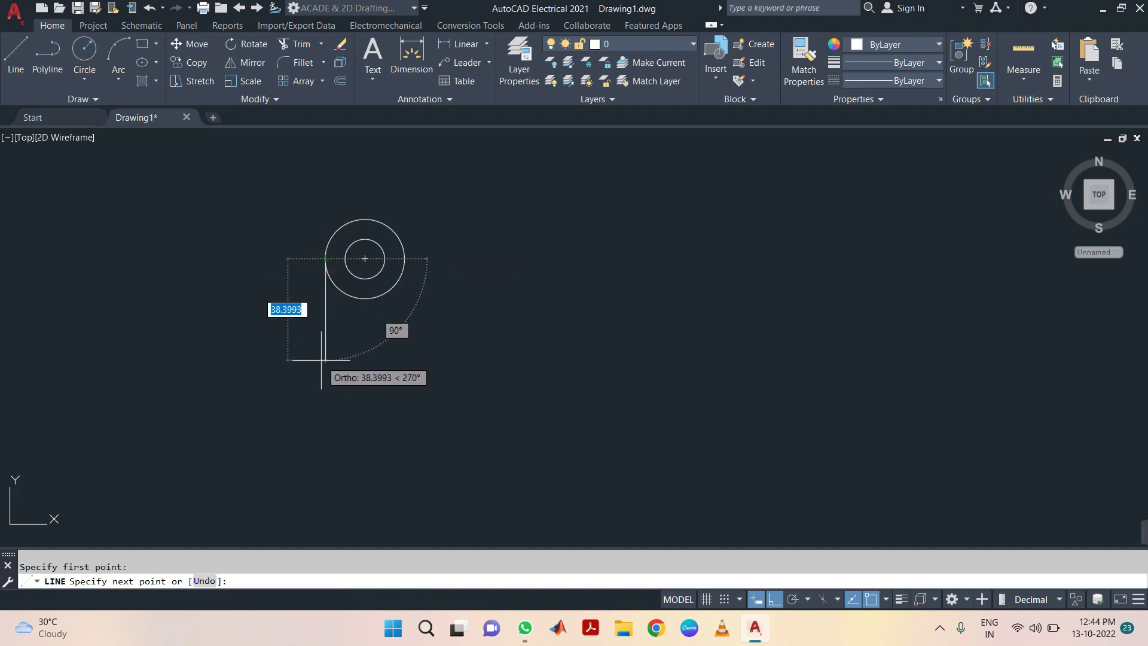
text(40)
key(Return)
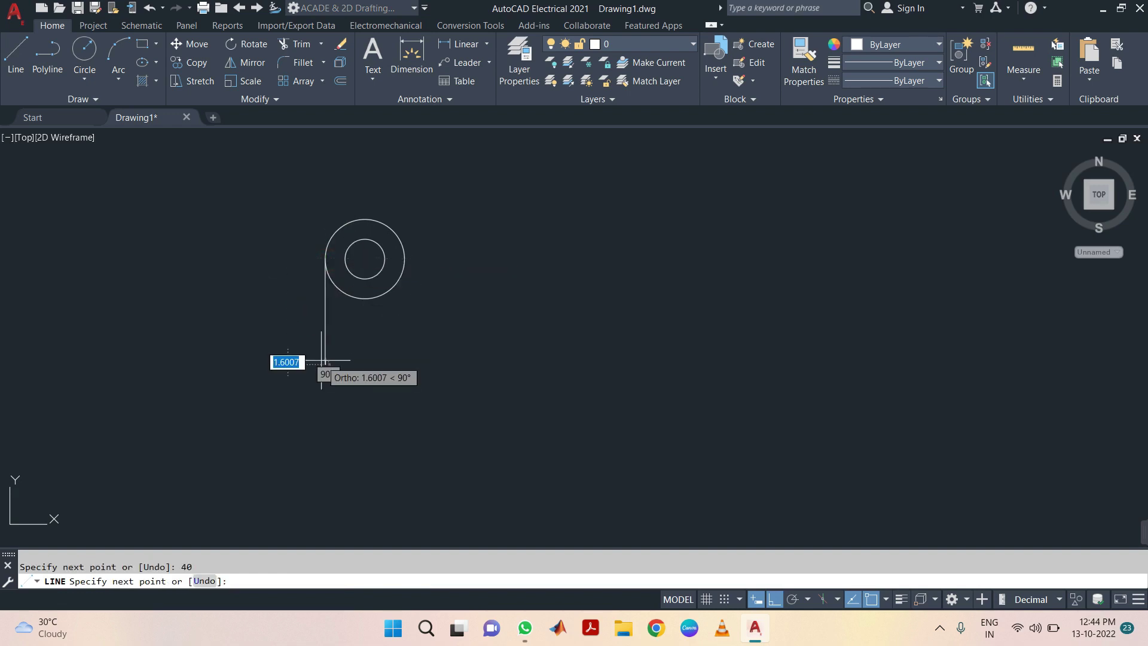
text(30)
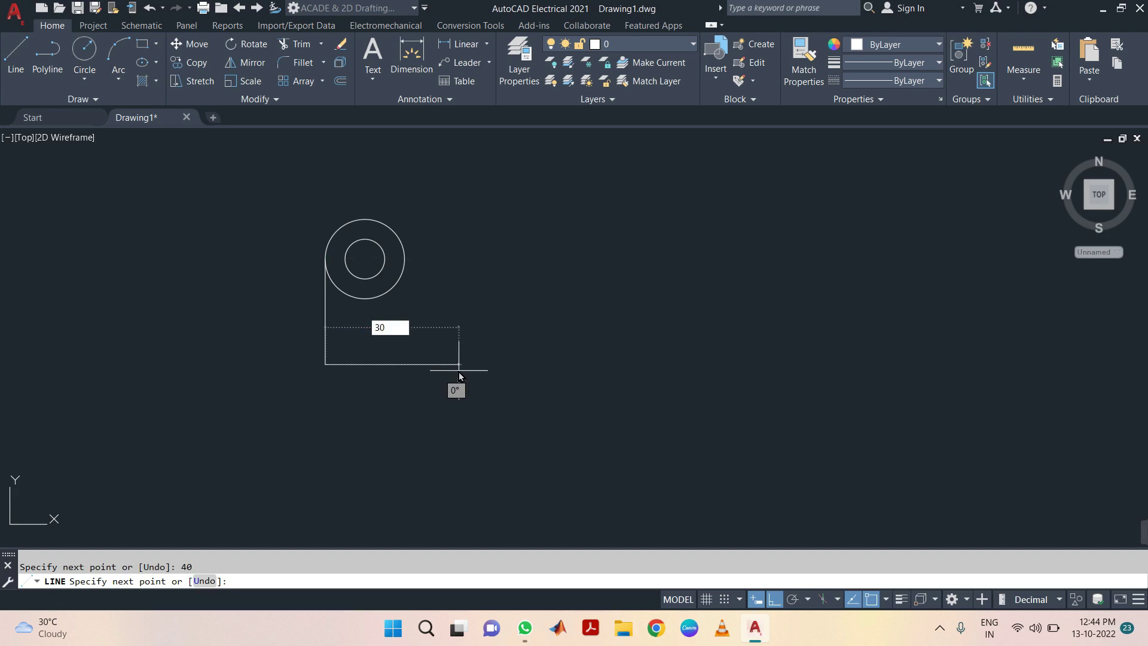
key(Return)
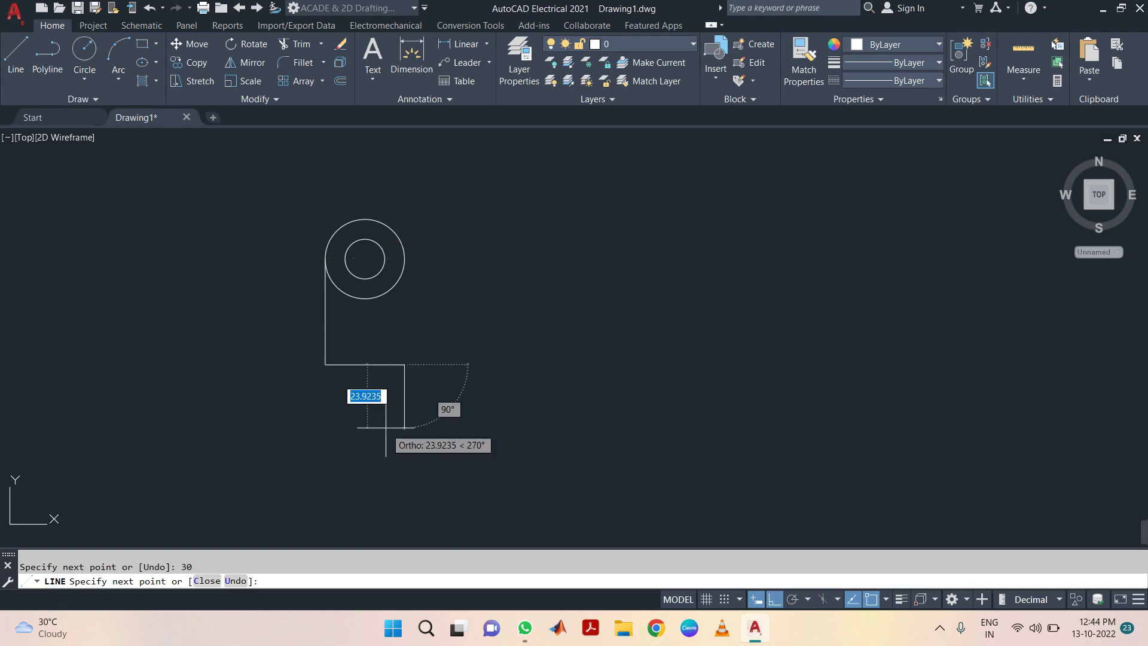
text(30)
key(Return)
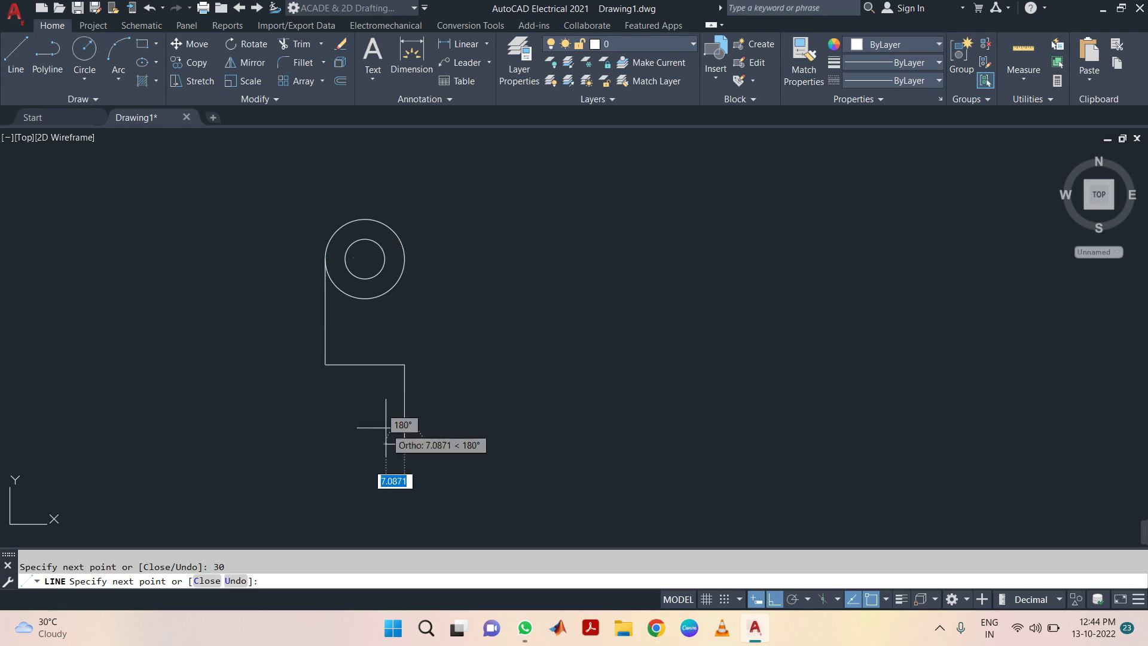
text(45)
key(Return)
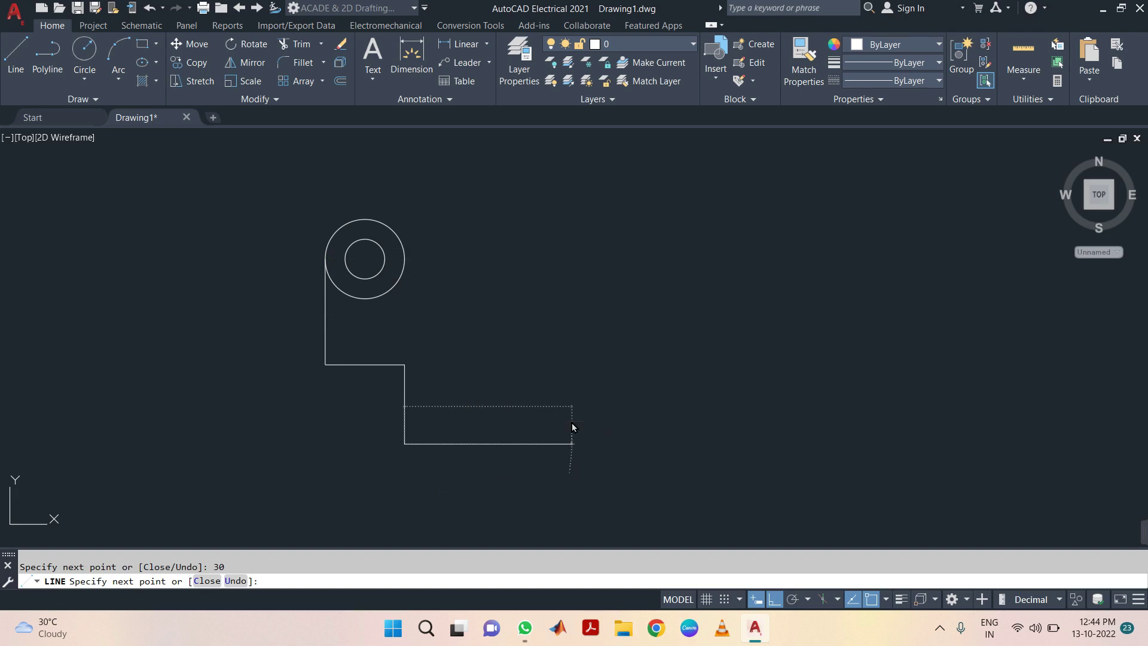
key(Escape)
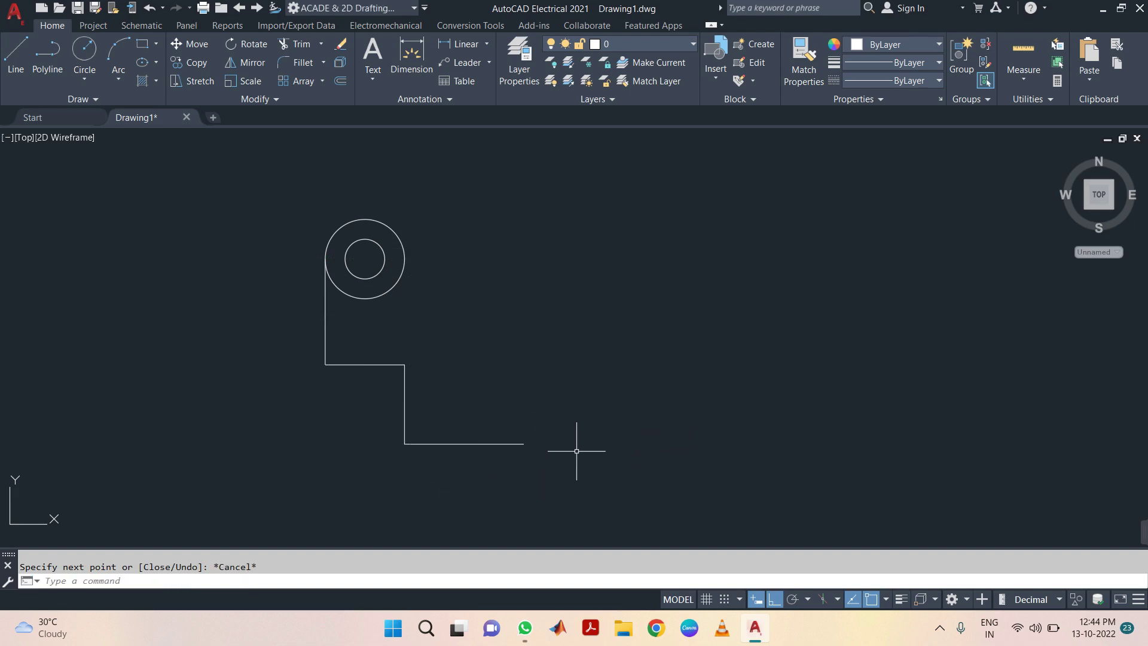
Add the second boss at the line's end as concentric circles of radius 7.5 and 20.
text(c)
key(Return)
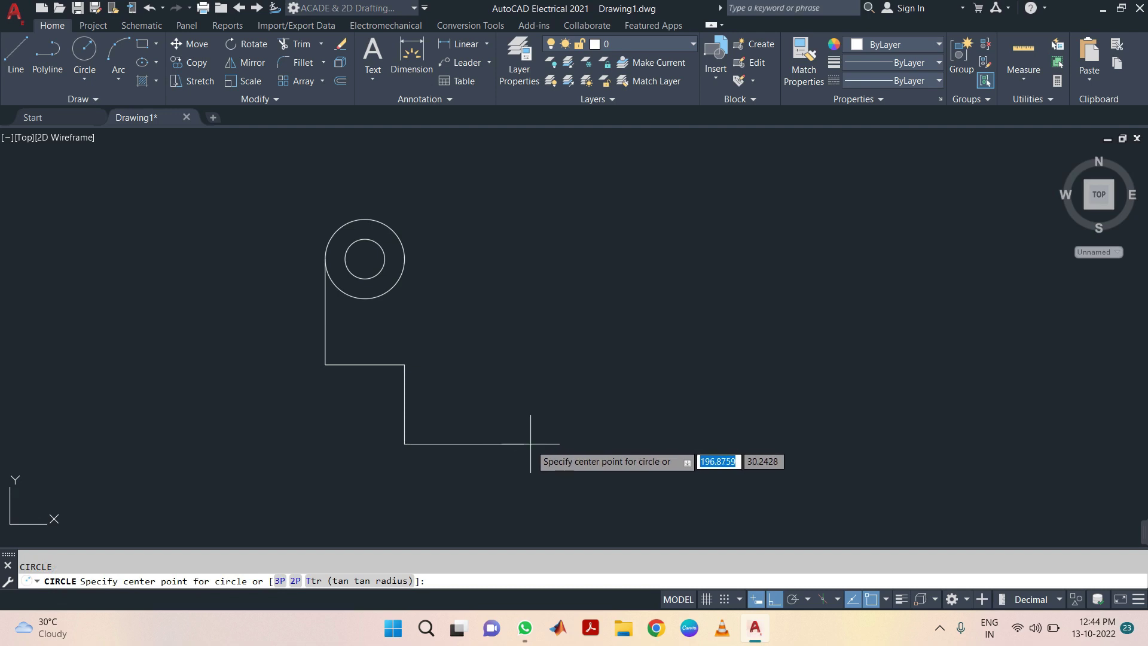
click(523, 444)
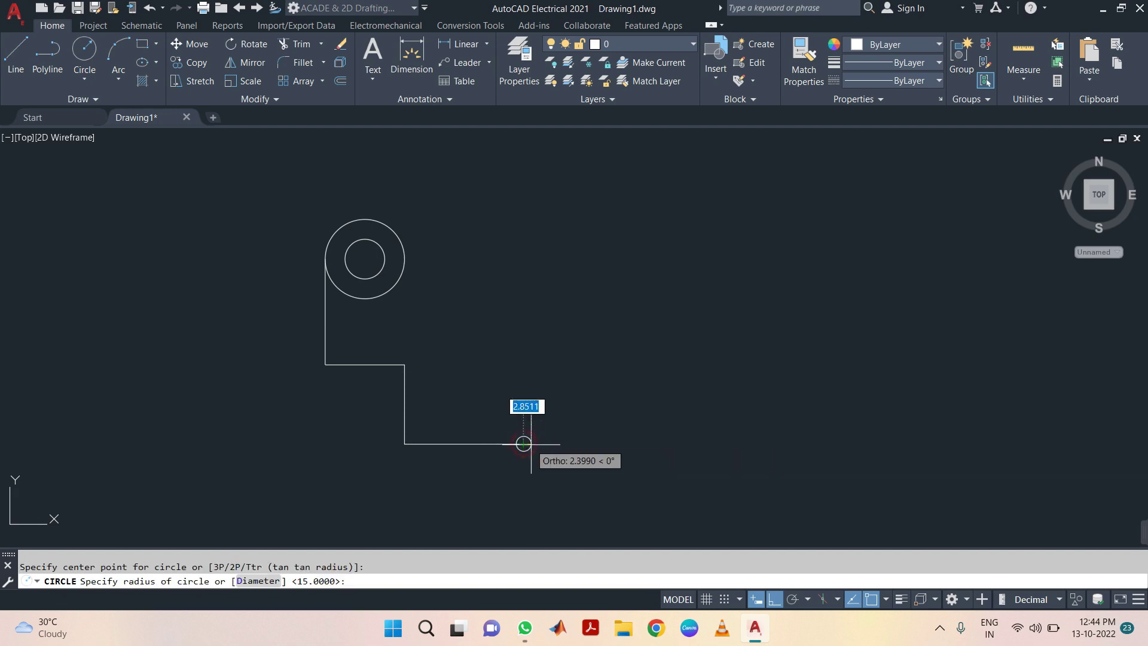
key(BackSpace)
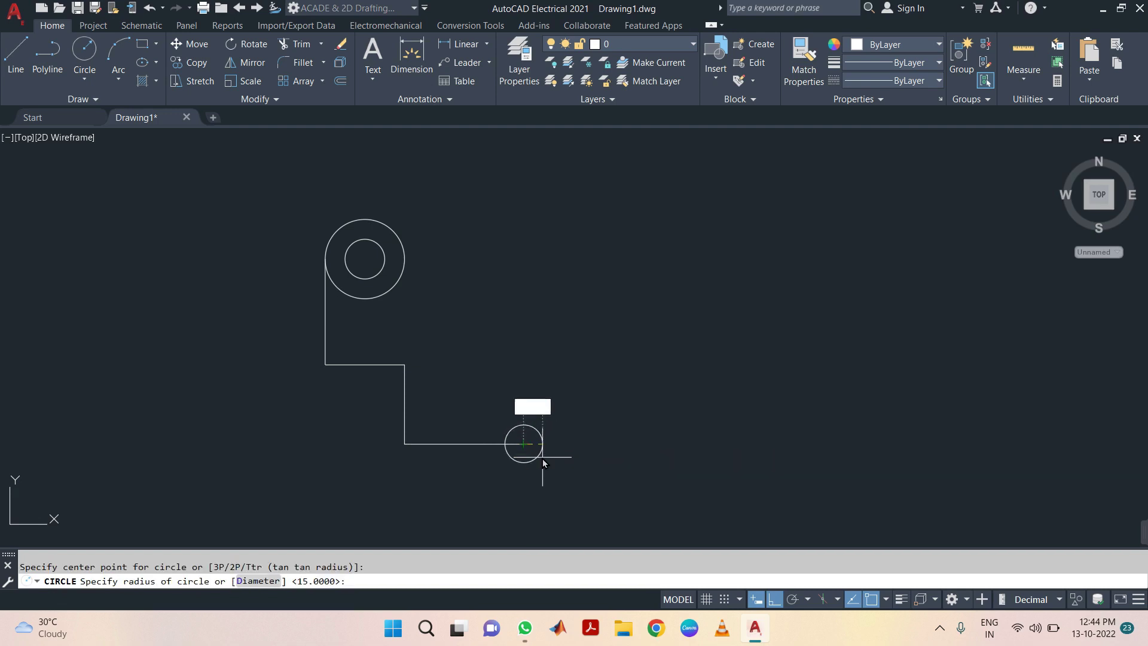
text(7.5)
key(Return)
key(Return)
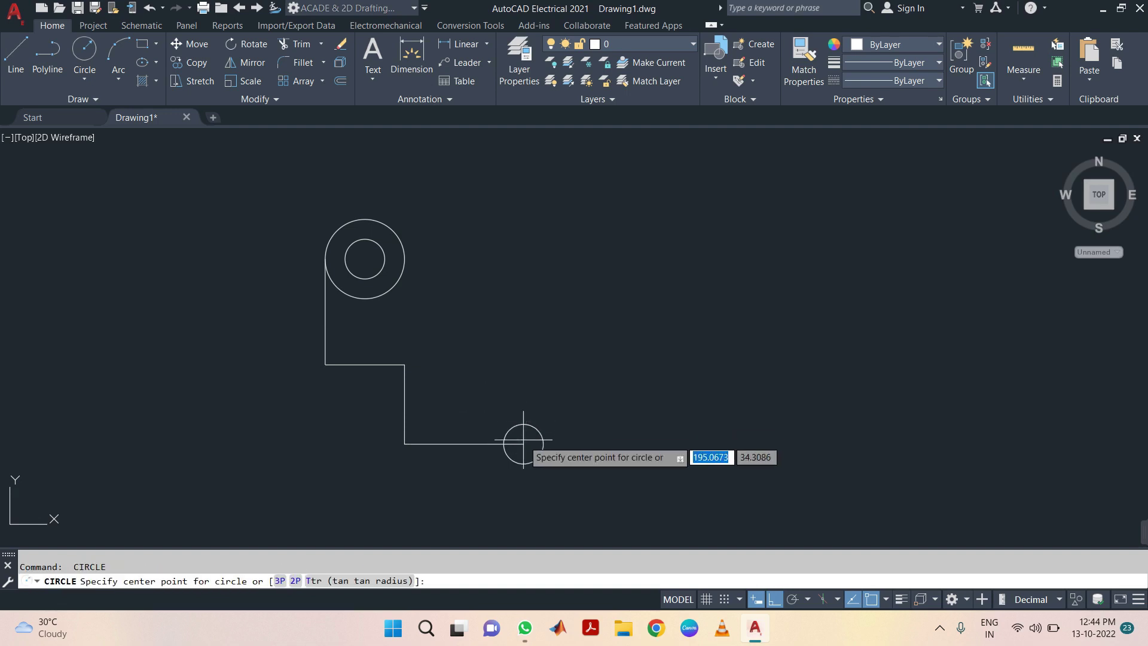
click(523, 444)
text(20)
key(Return)
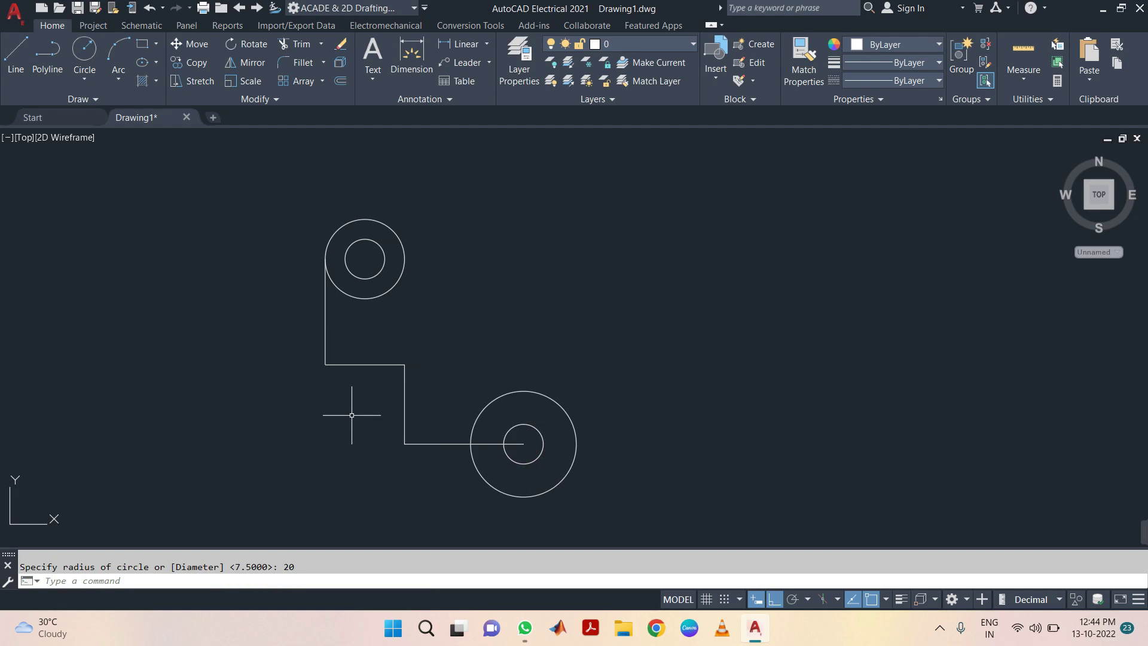
text(f)
Begin rounding the outline's corners with FILLET.
key(Return)
key(Escape)
text(f)
key(Return)
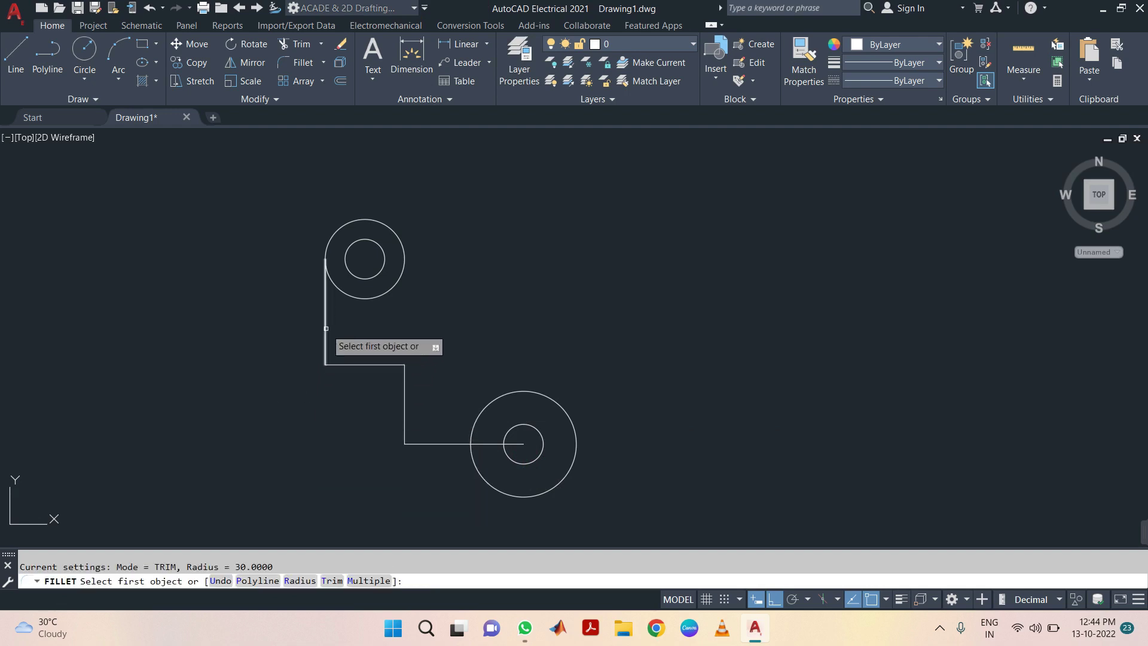
Fillet the two corners of the stepped outline with radius 10.
click(326, 328)
text(R)
key(Return)
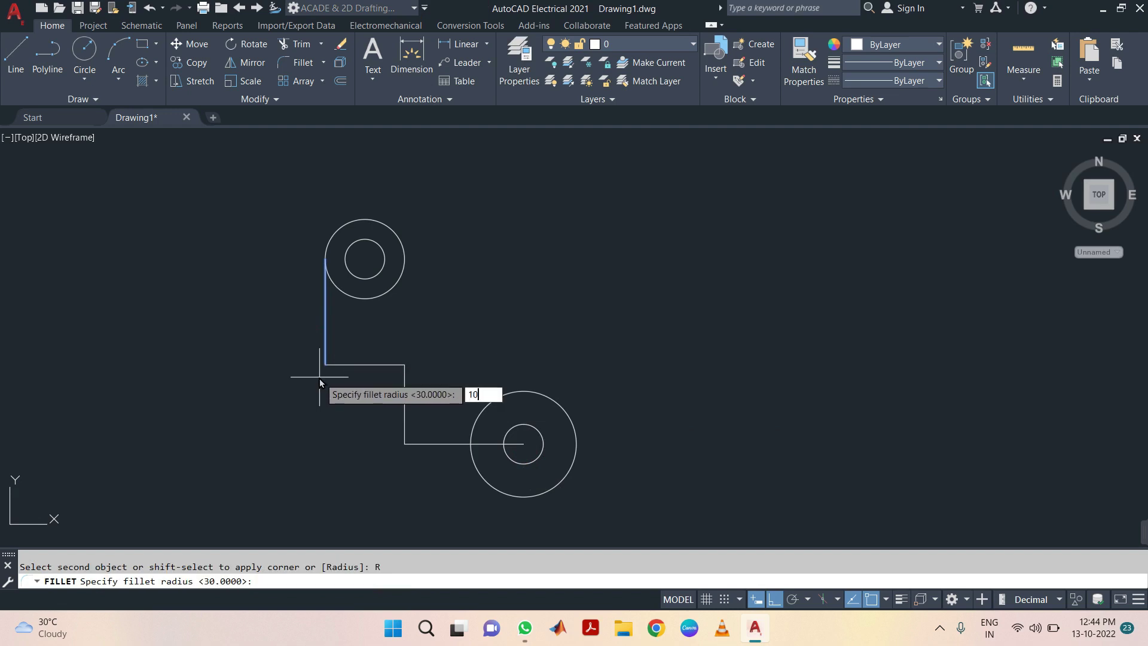
key(Return)
click(368, 363)
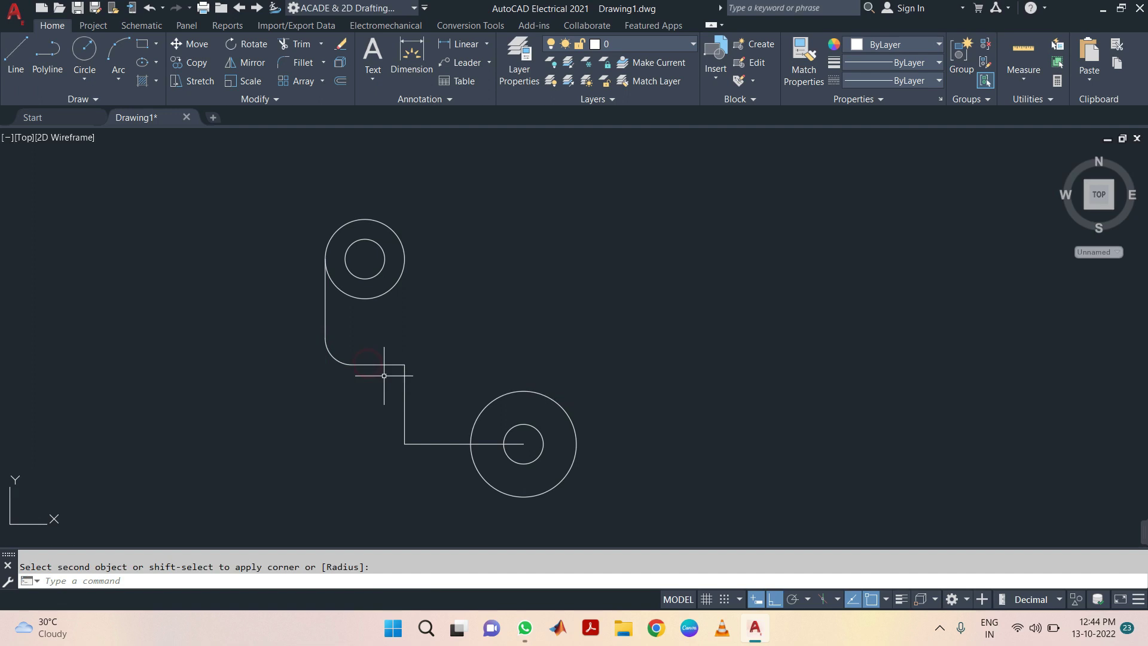
key(Return)
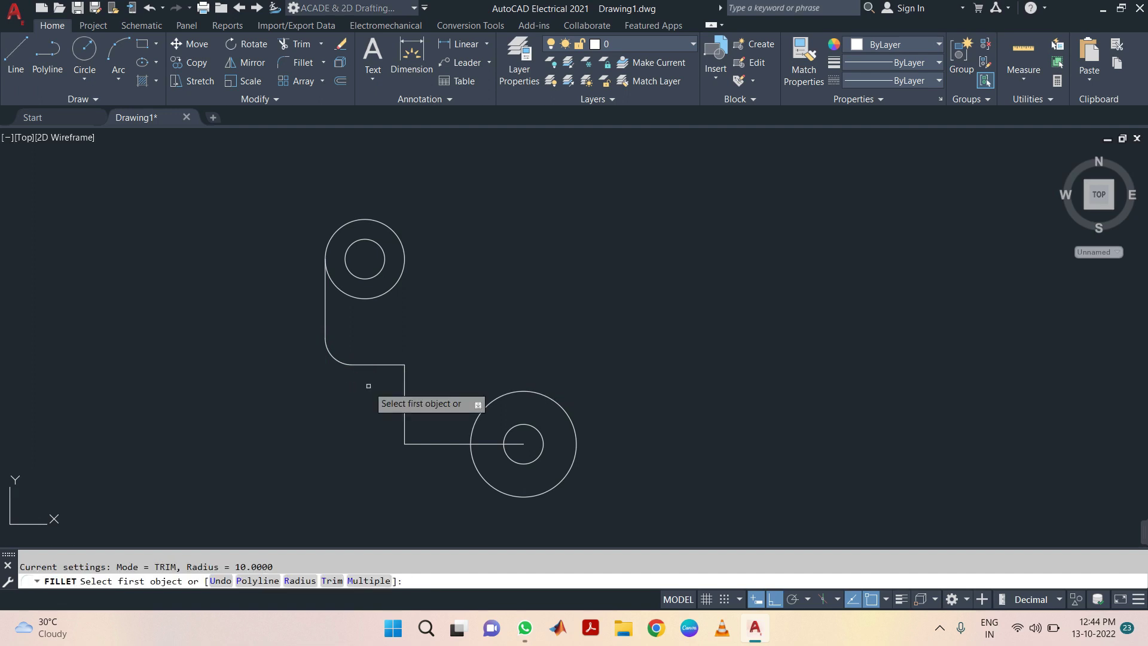
click(376, 364)
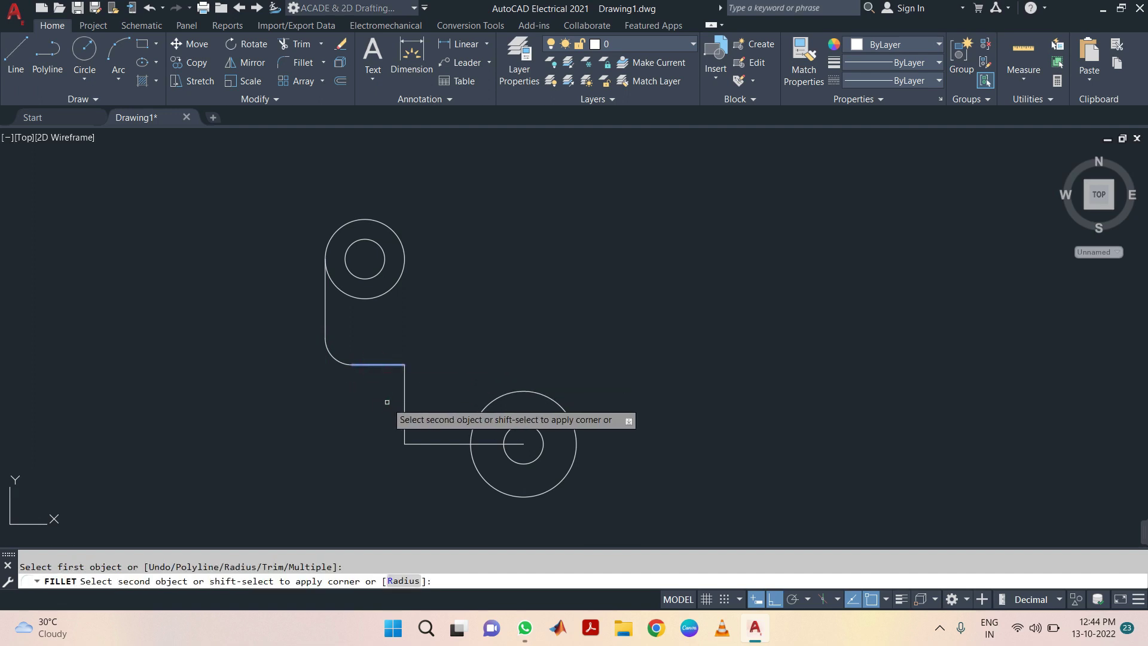
text(R)
key(Return)
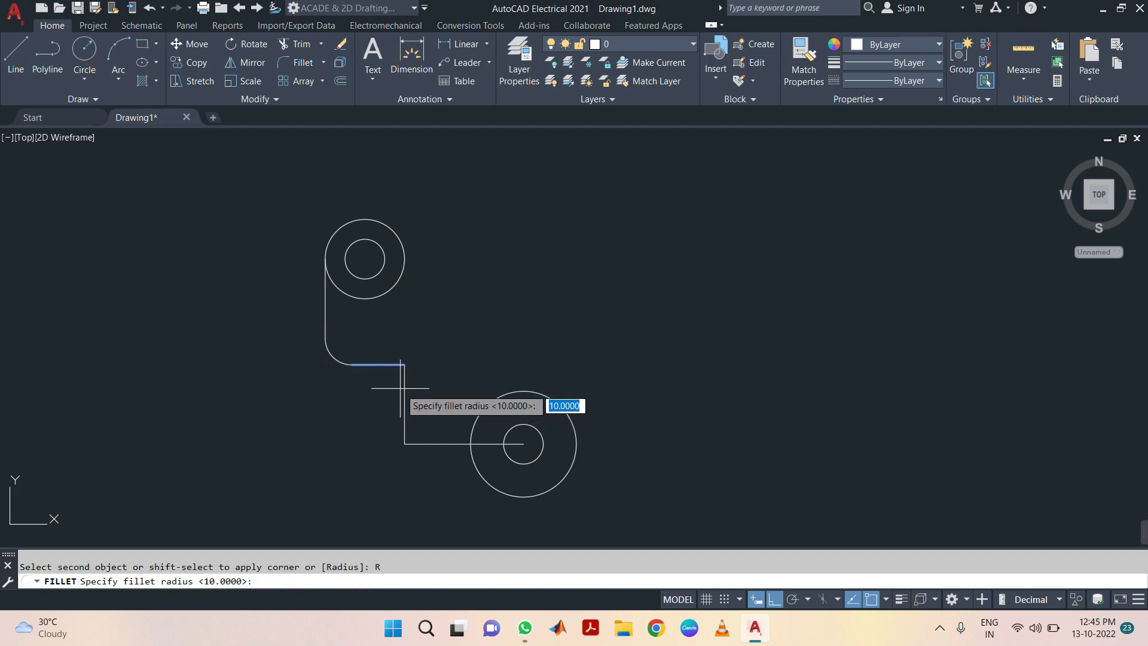
key(Return)
click(406, 380)
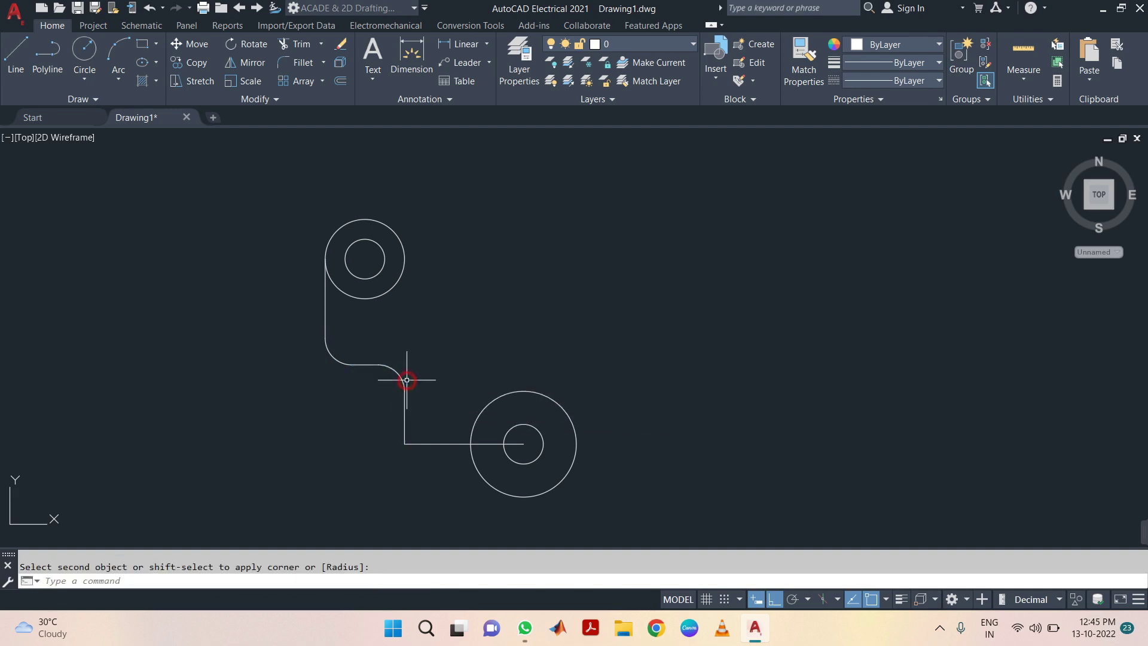
Draw a bottom line from the lower boss's base and extend the vertical line down to it.
key(Return)
click(523, 497)
click(341, 496)
key(Return)
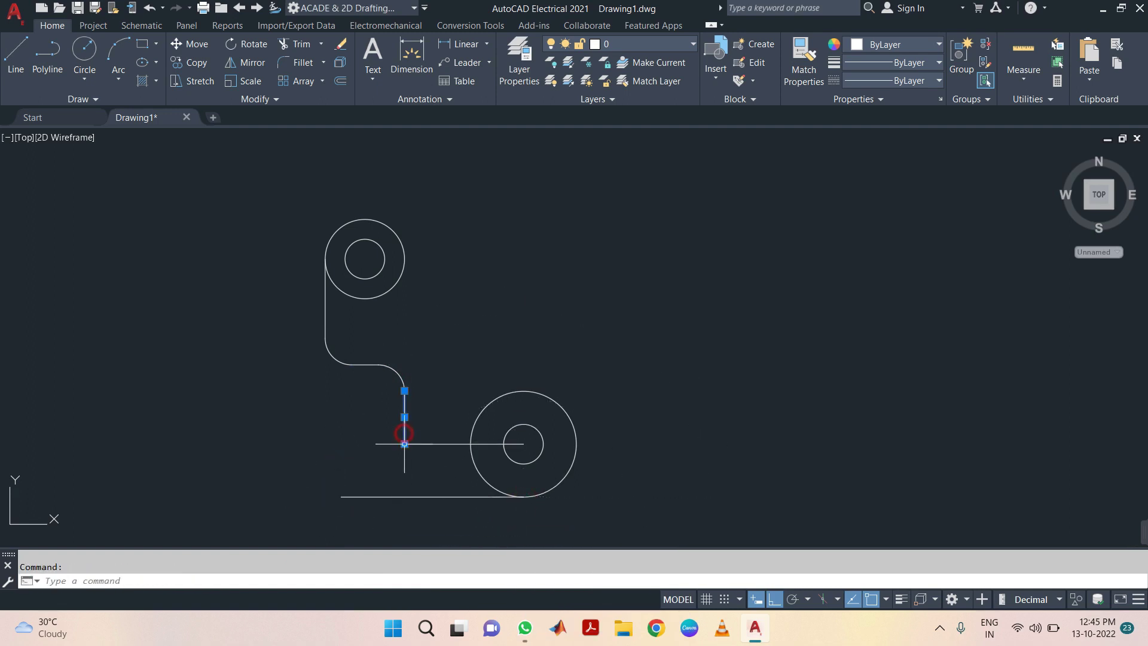
click(404, 444)
click(404, 496)
key(Return)
key(Escape)
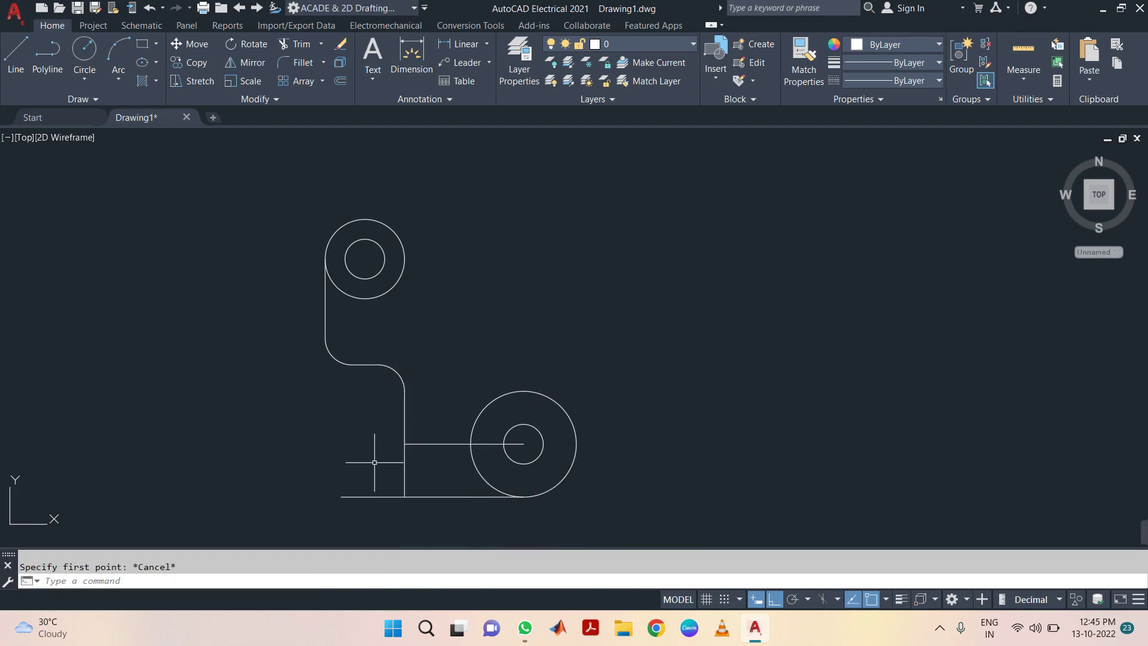
Round the corner between the lower vertical line and the bottom line with an R30 fillet.
text(f)
key(Return)
click(405, 475)
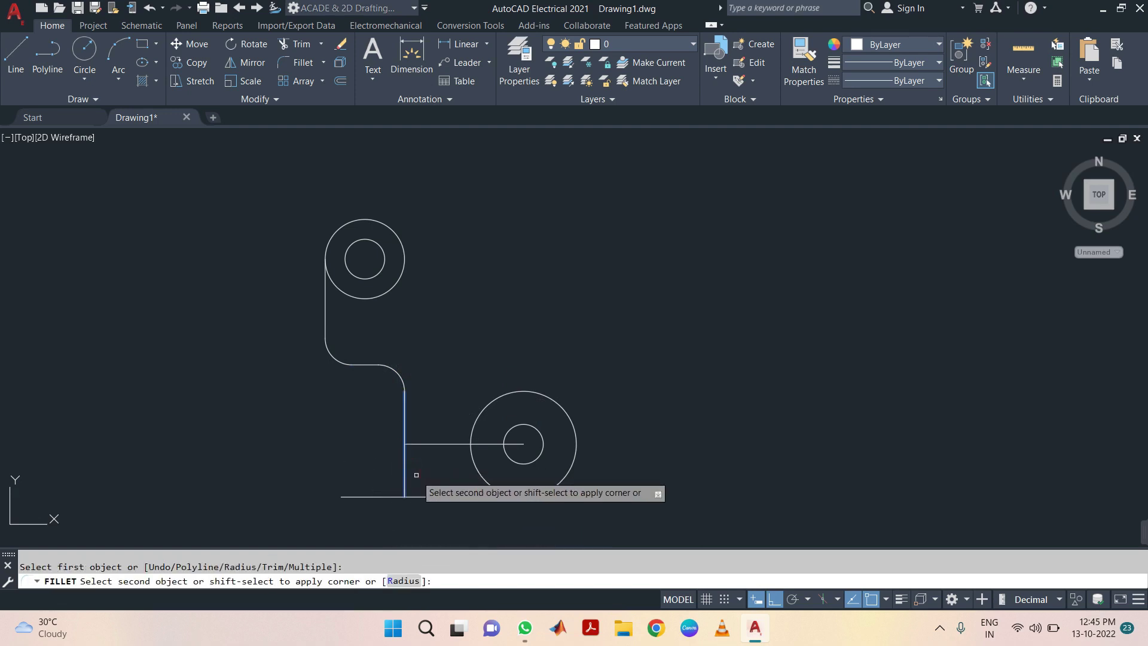
text(R)
key(Return)
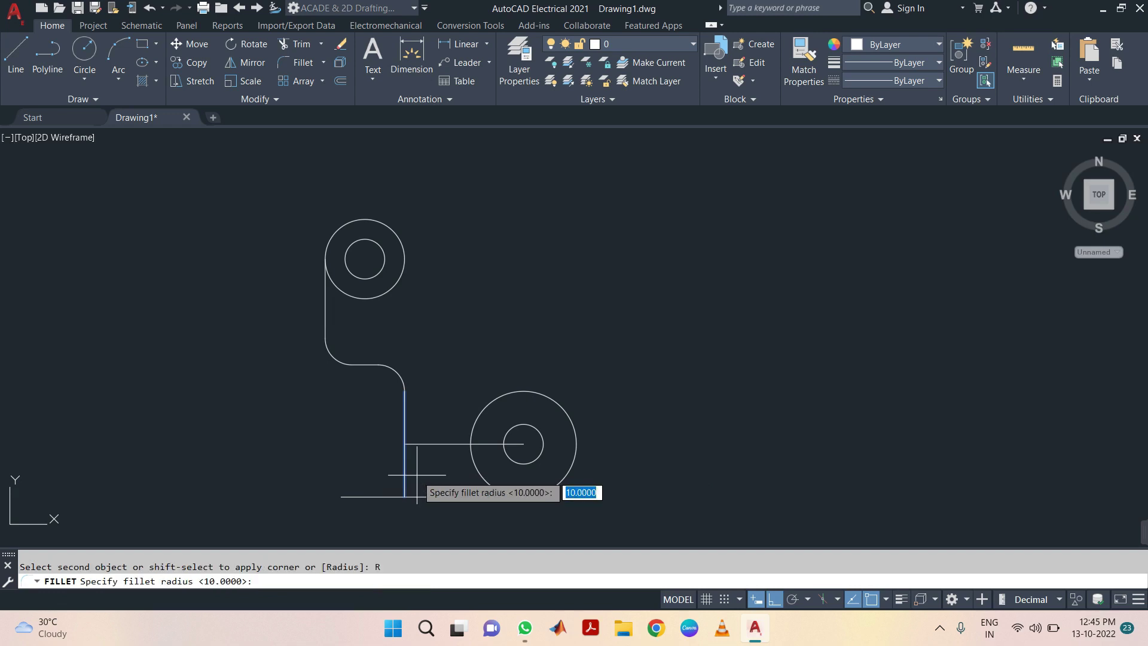
text(30)
key(Return)
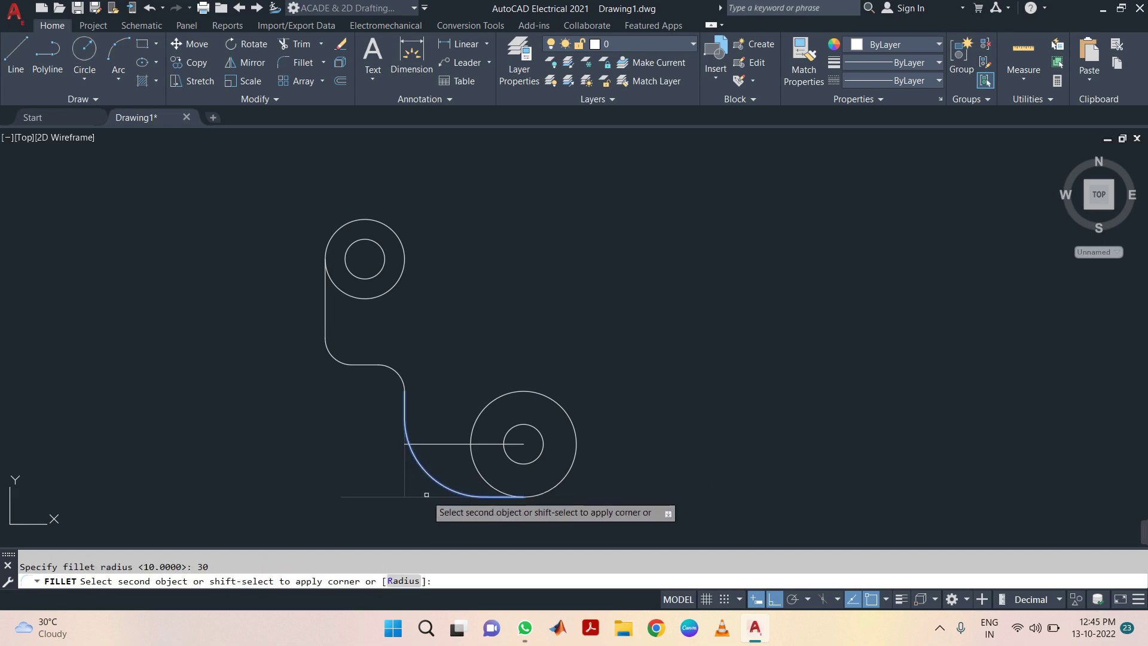
click(434, 445)
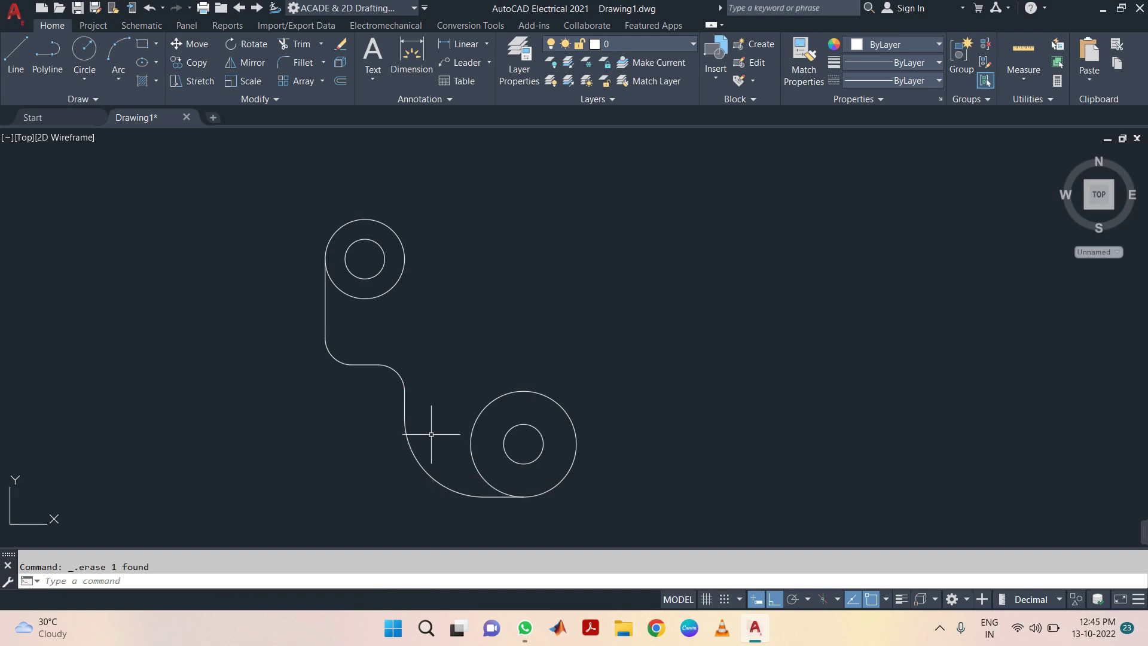
text(c)
key(Return)
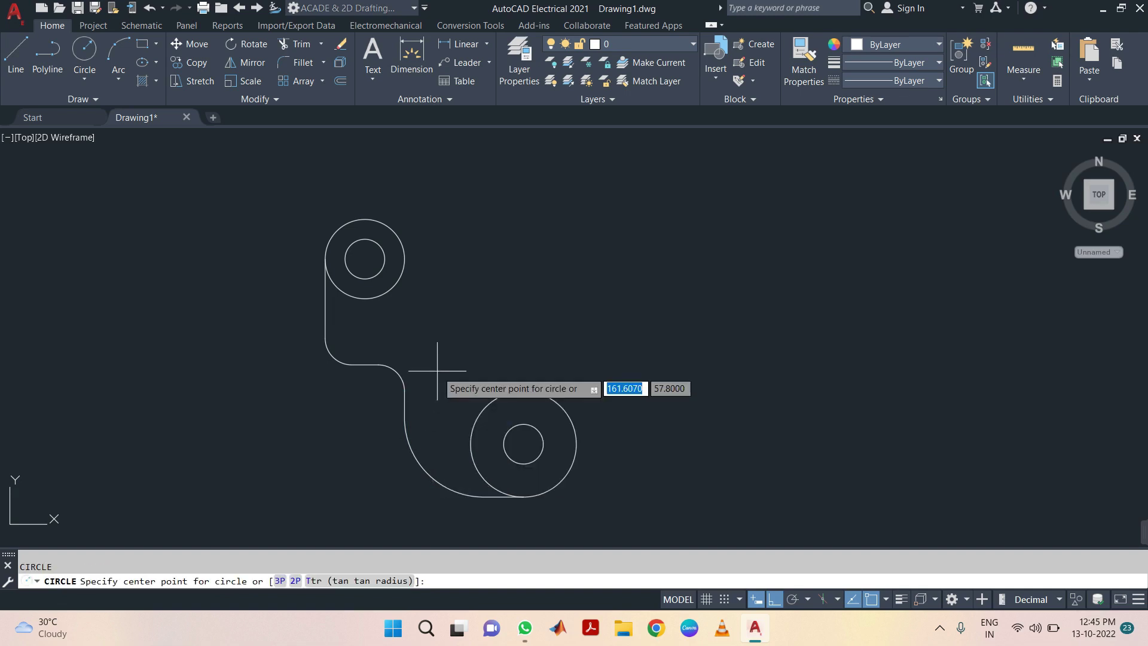
Draw a radius 50 circle tangent to both boss circles.
text(t)
key(Return)
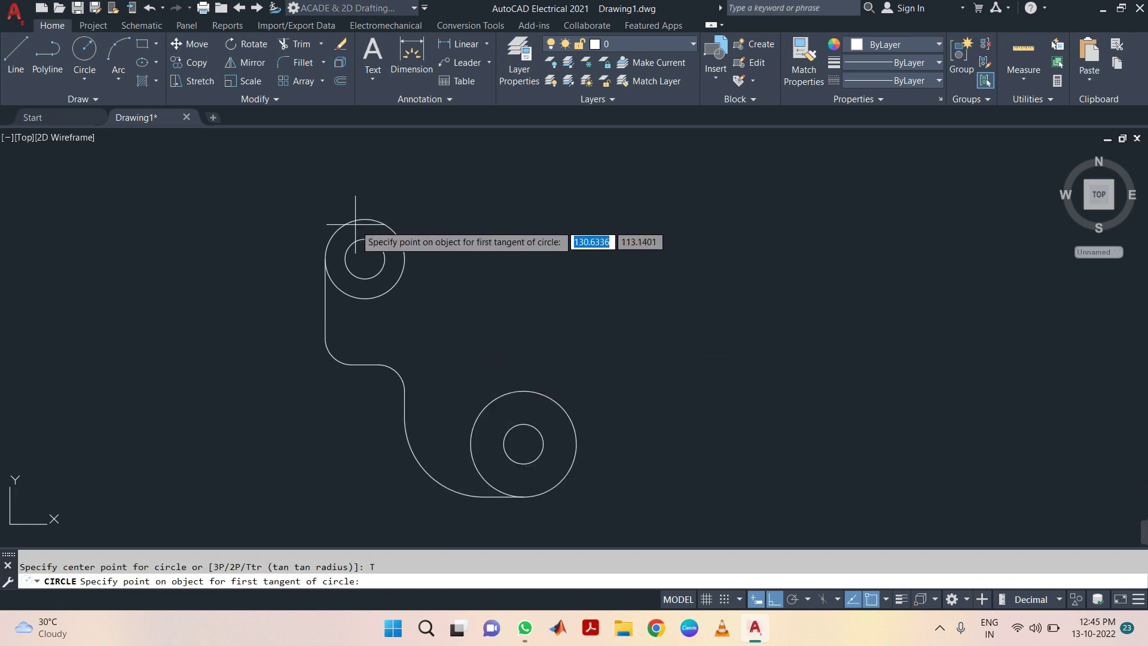
click(337, 235)
click(472, 426)
text(50)
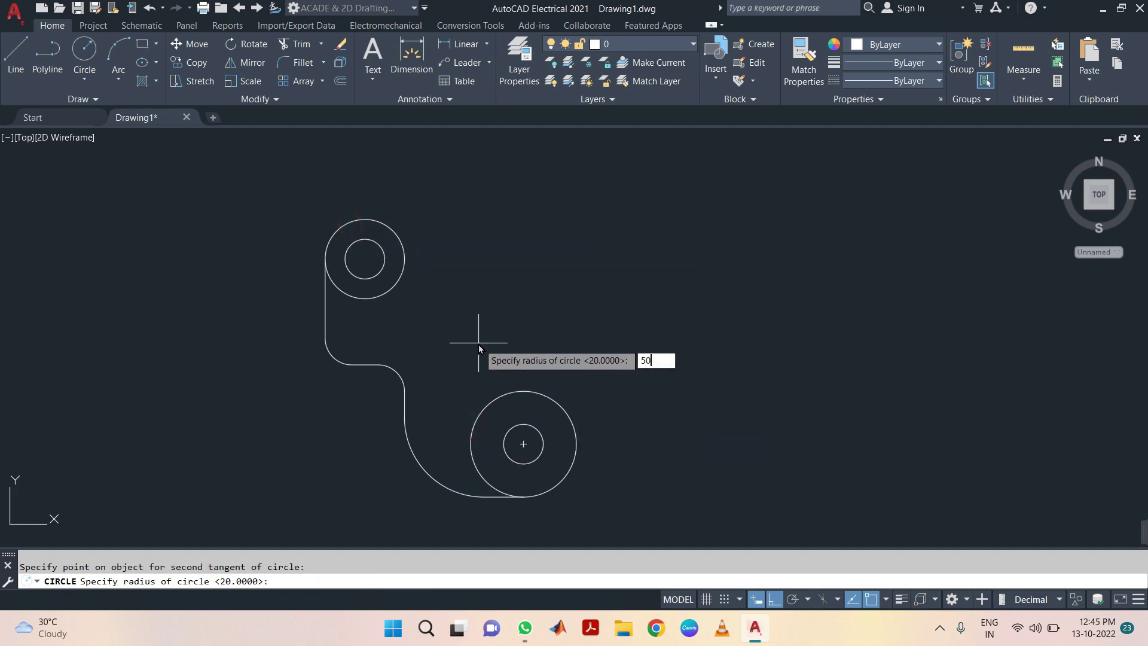
key(Return)
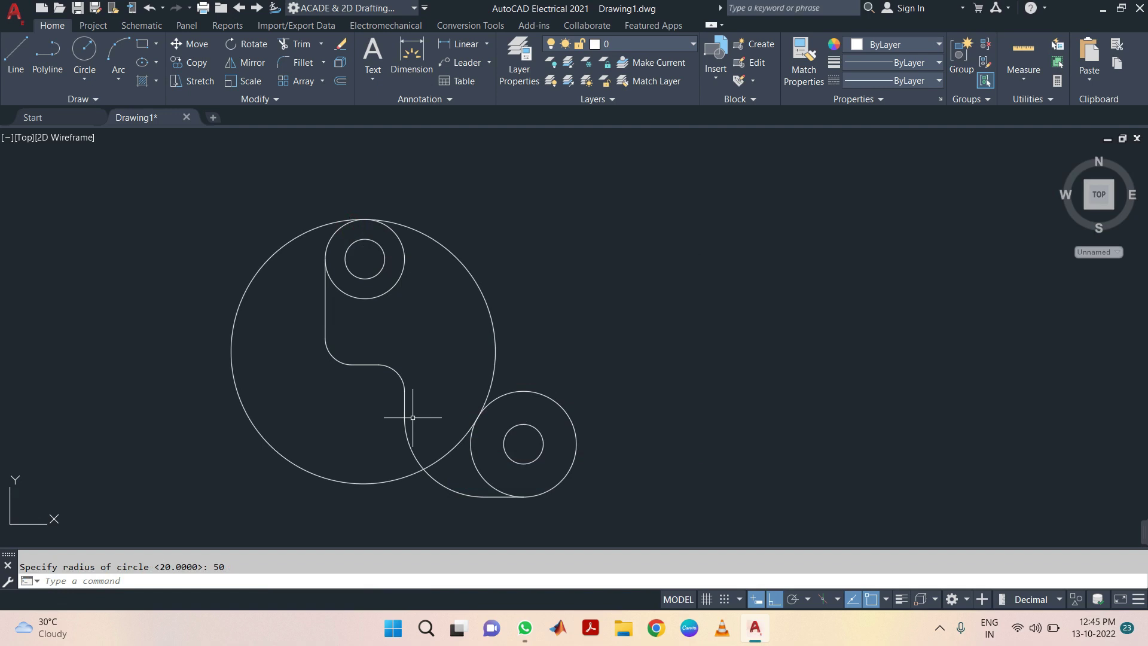
Trim the excess R50 circle arcs and the upper boss ring's inner arc to close the outline.
text(tr)
key(BackSpace)
key(BackSpace)
key(Return)
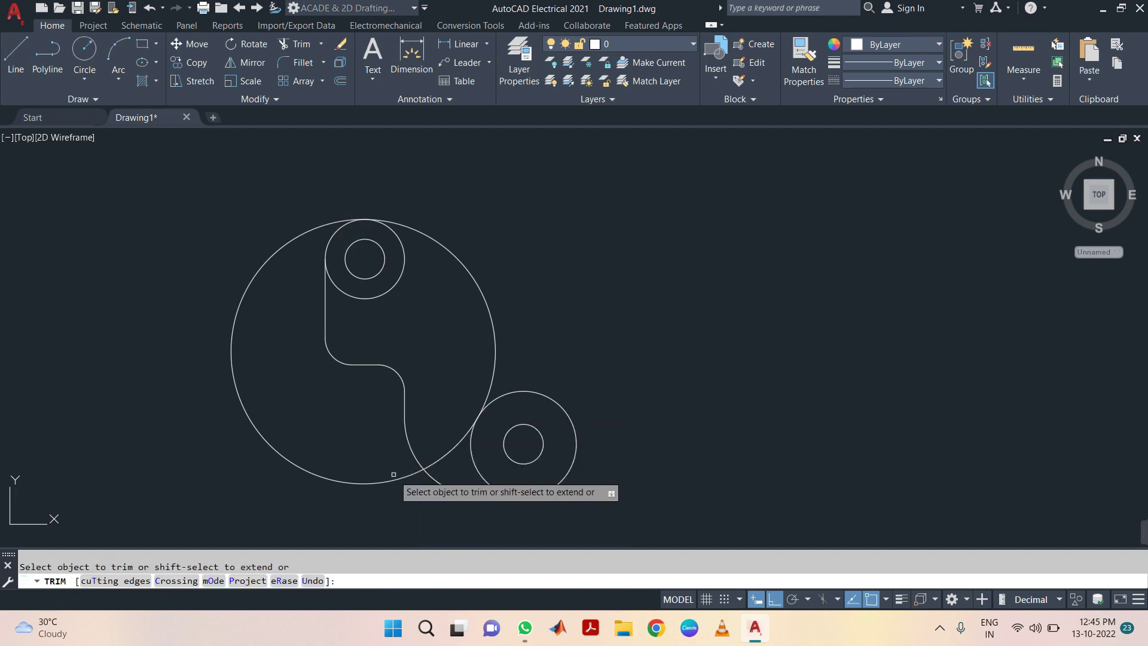
click(398, 478)
click(472, 450)
click(402, 274)
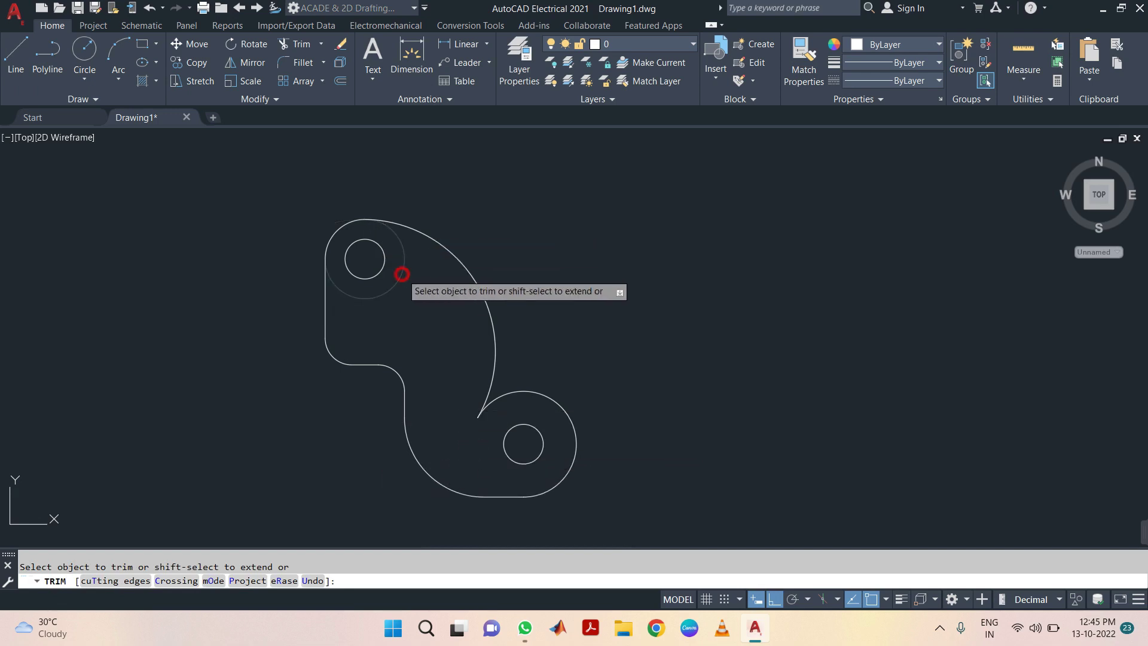
click(139, 83)
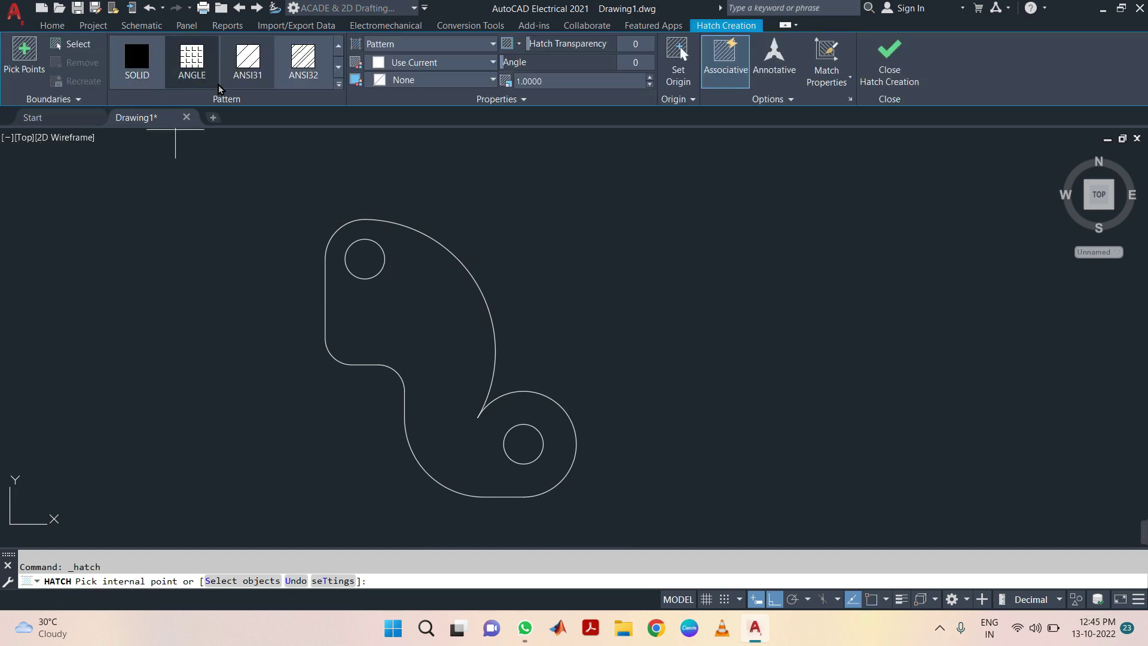
Apply a GR_CYLIN gradient hatch from Magenta to yellow 241,235,31 across the plate.
click(485, 53)
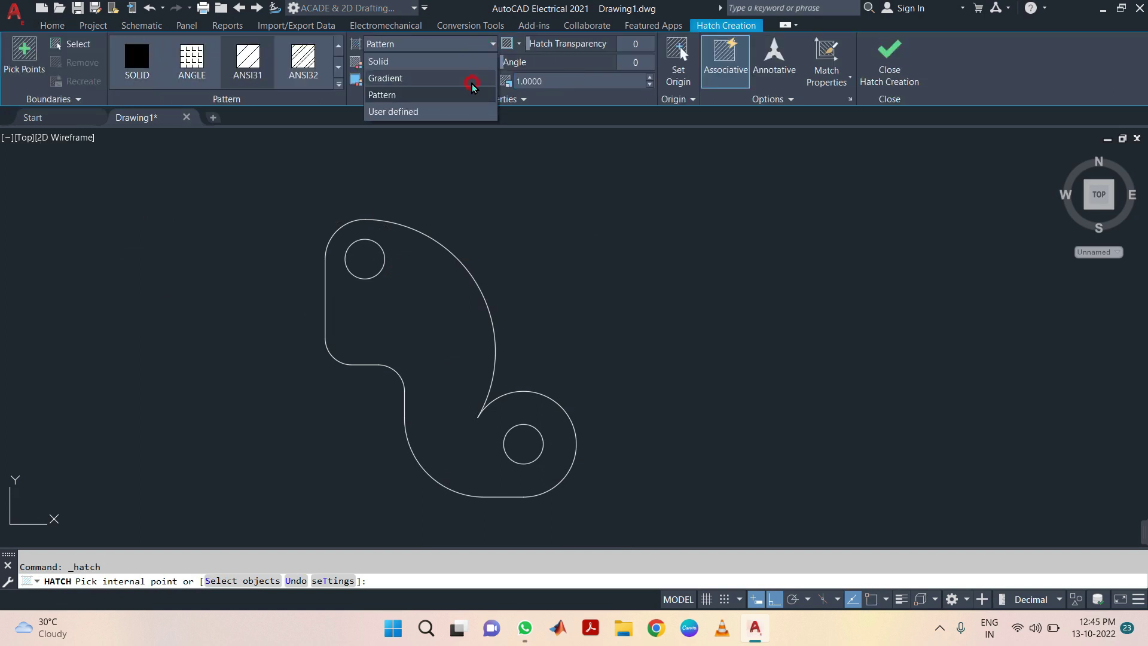
click(473, 82)
click(340, 85)
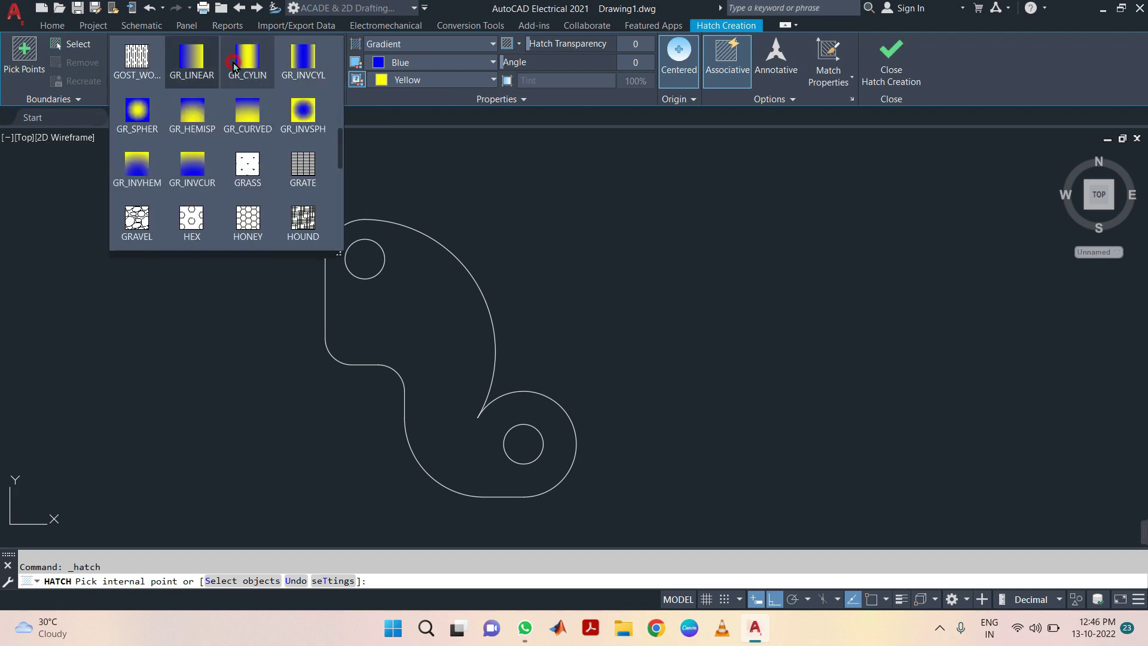
click(234, 65)
click(418, 63)
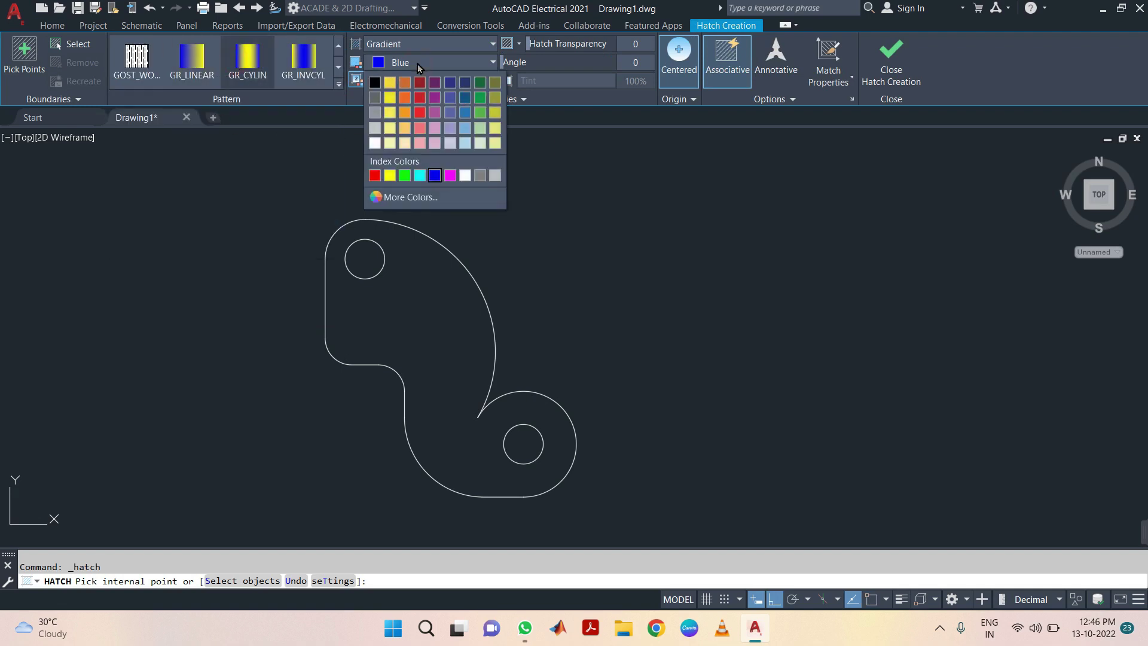
click(434, 112)
click(433, 64)
click(447, 173)
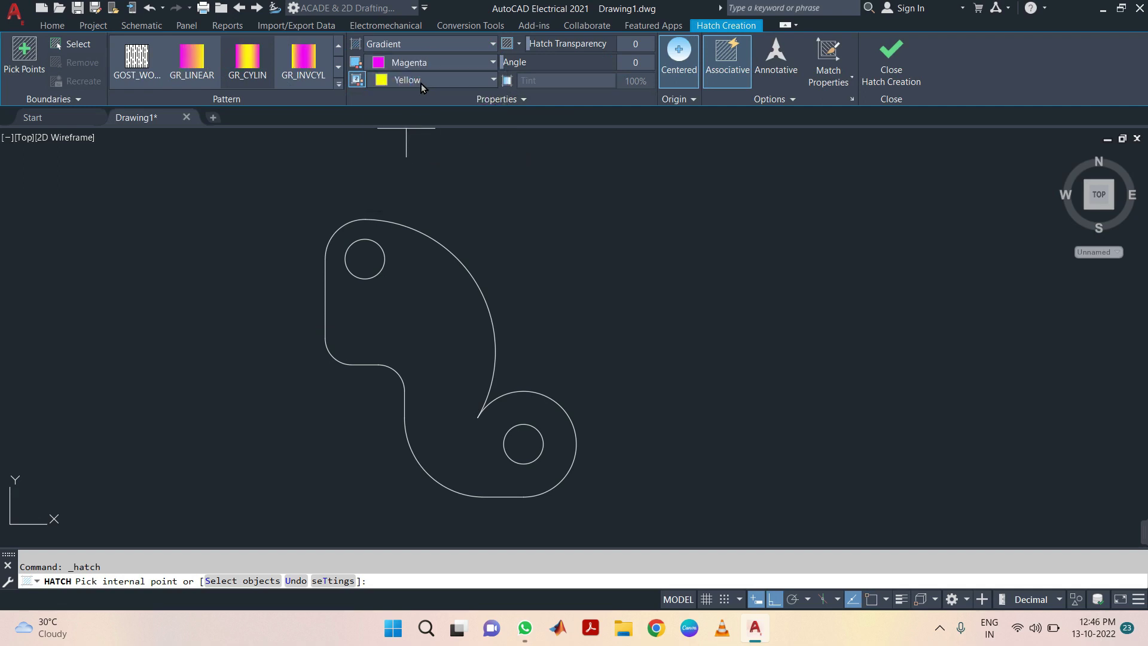
click(422, 84)
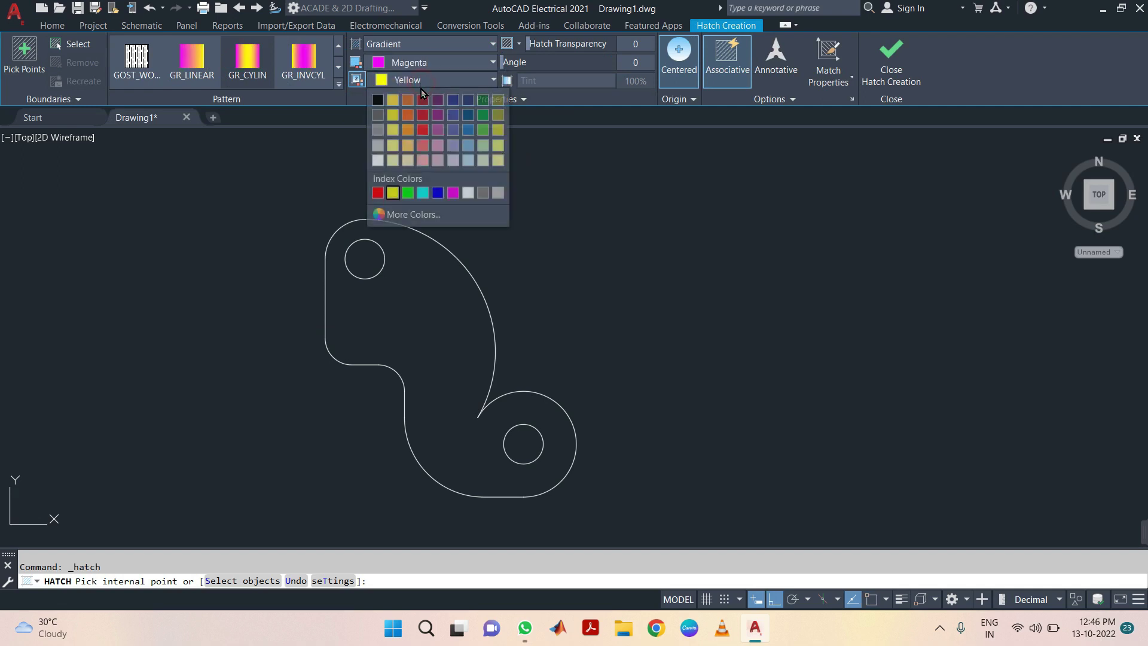
click(394, 117)
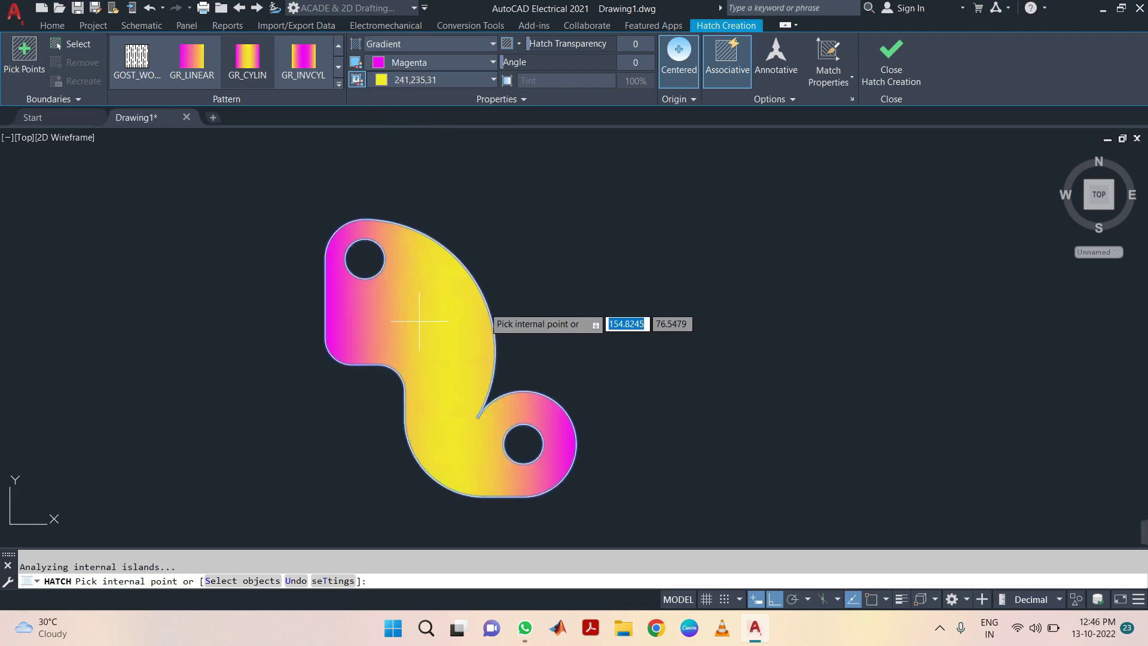
key(Escape)
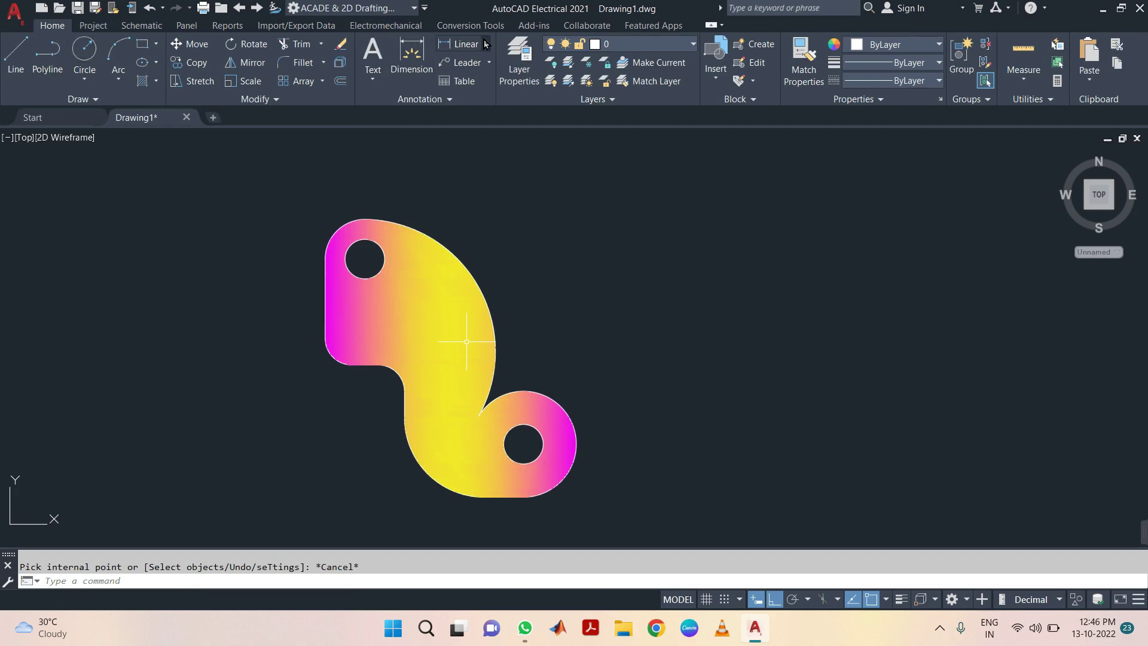
Add radius dimensions to the upper boss: R7.5 hole and R15.0 outer ring.
click(485, 43)
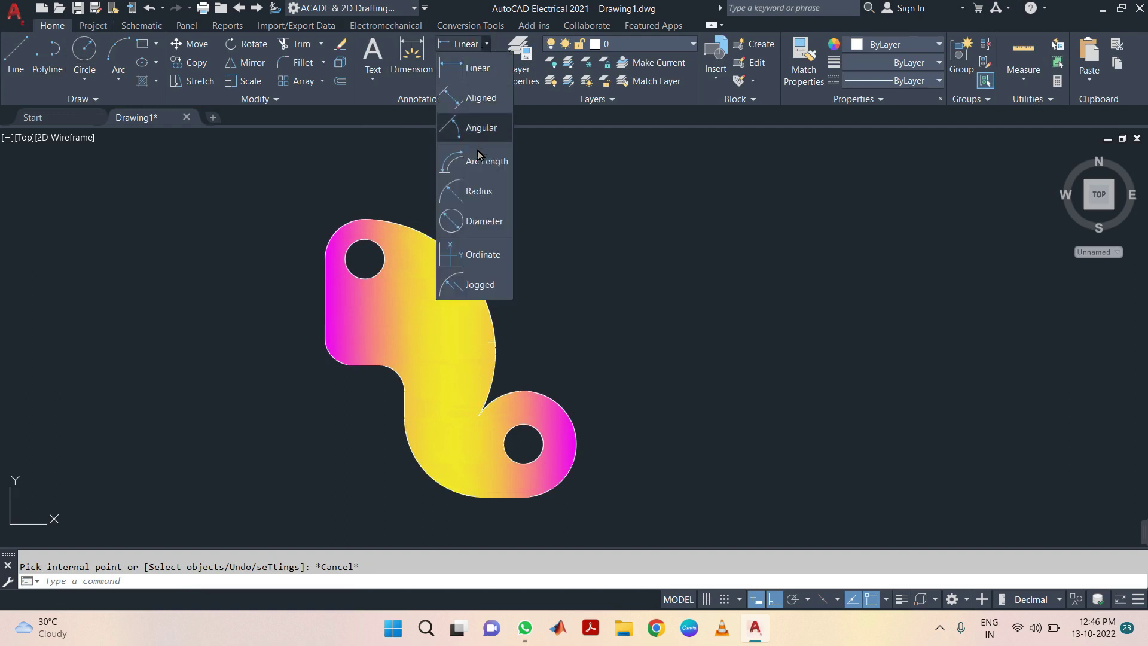
click(478, 195)
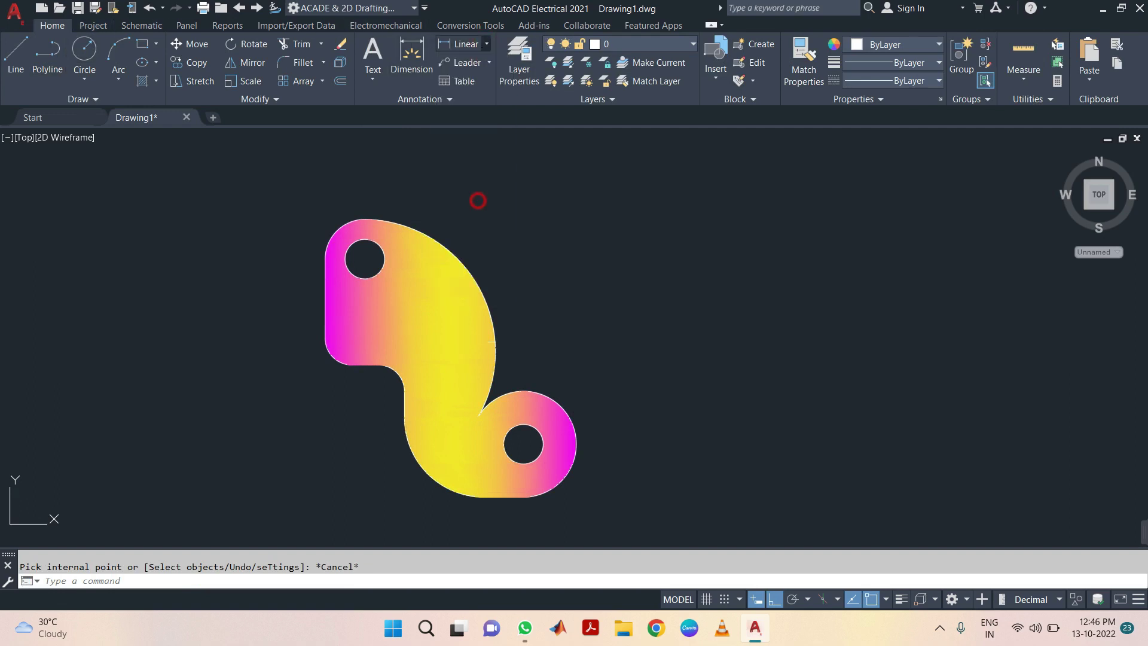
click(359, 239)
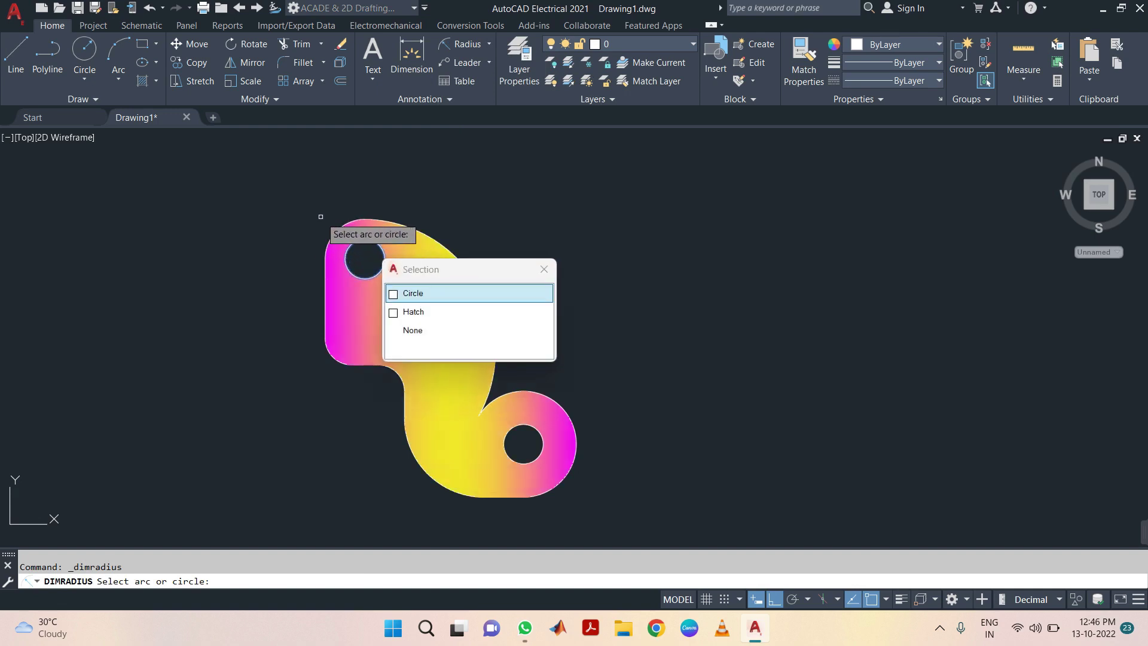
key(Return)
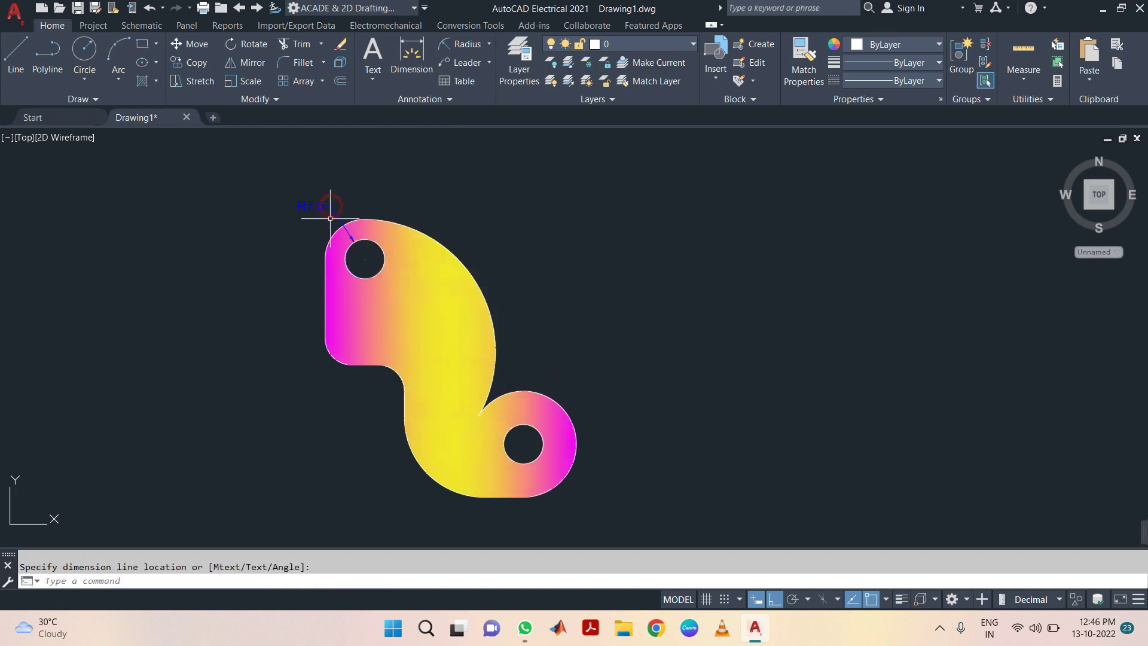
click(309, 241)
key(Return)
click(333, 235)
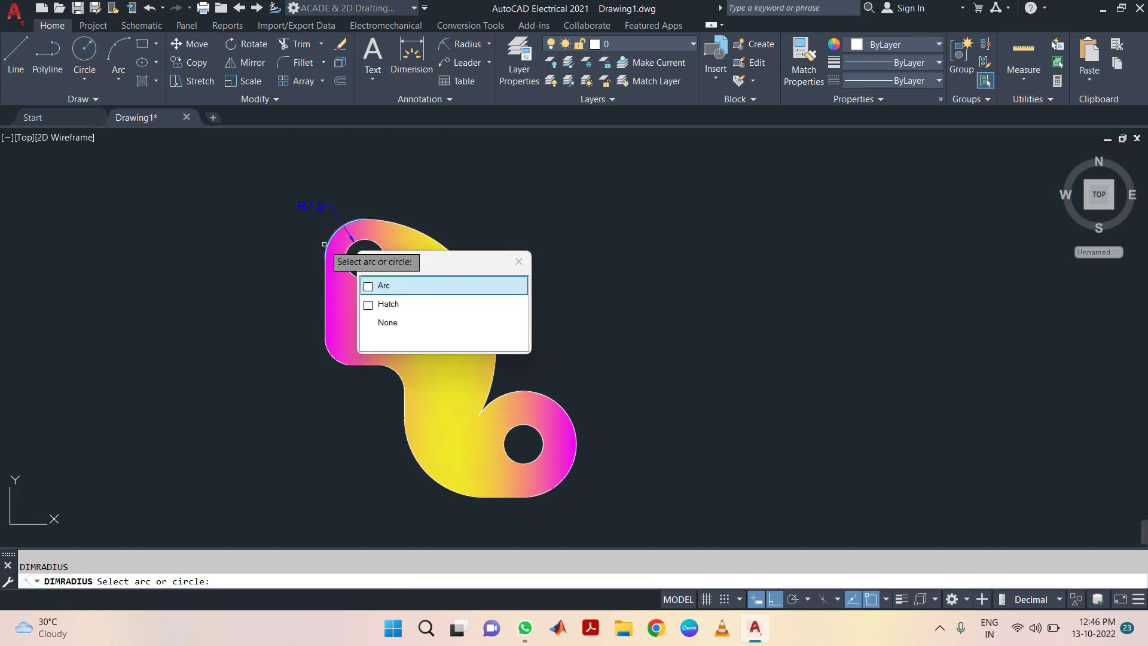
key(Return)
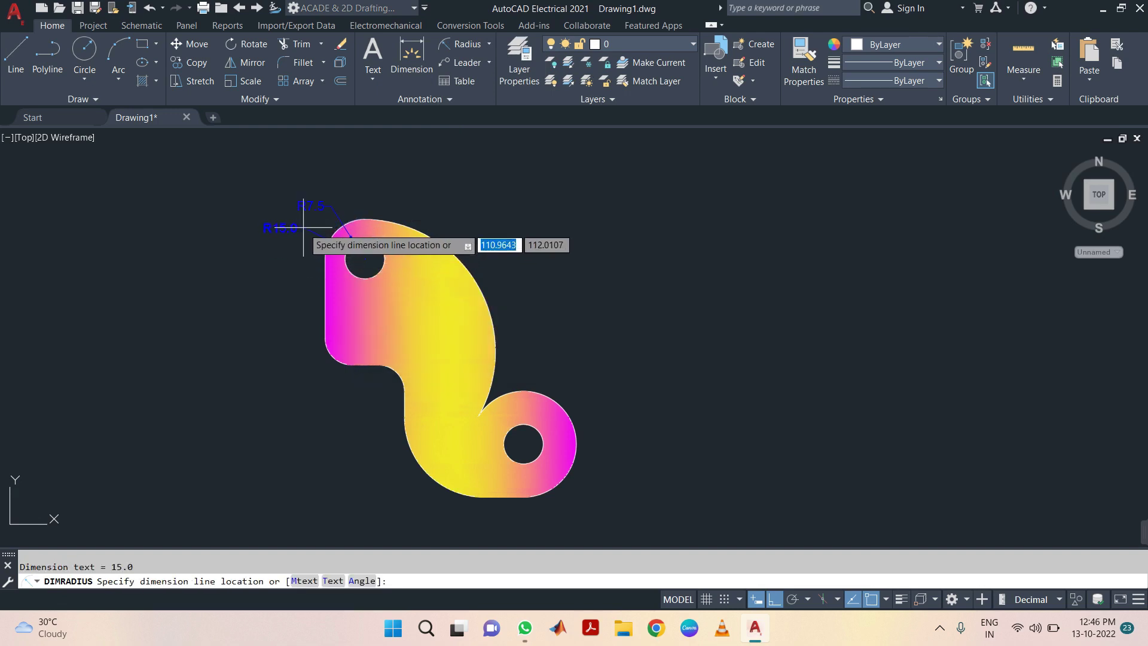
click(302, 229)
Dimension the two corner fillets as R10.0.
key(Return)
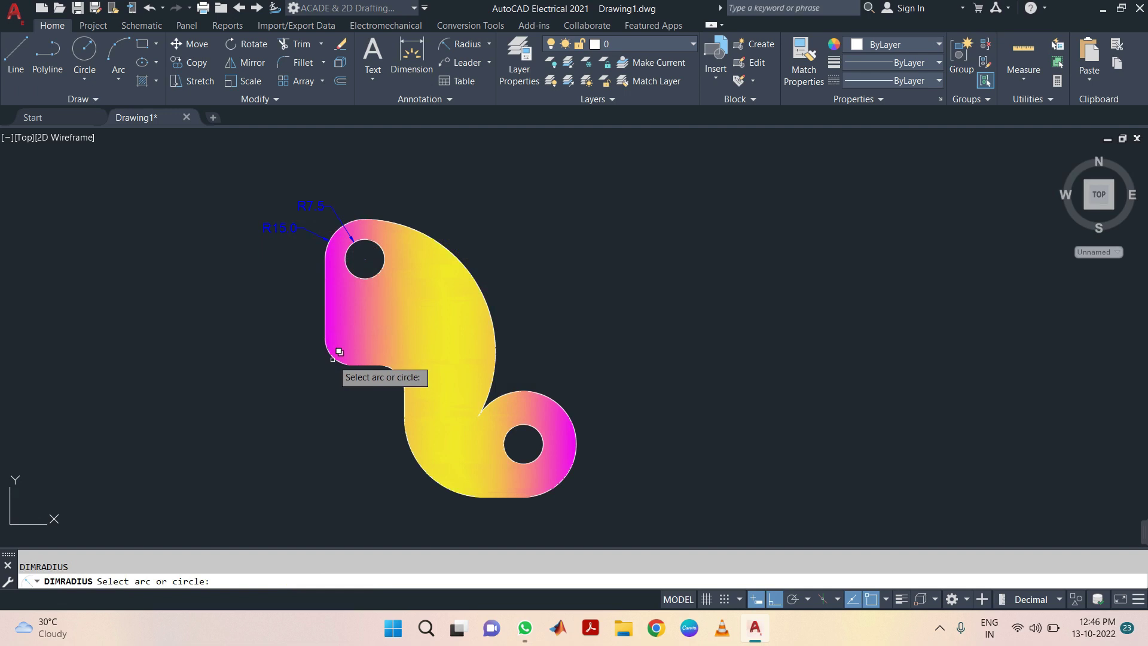
click(339, 351)
key(Return)
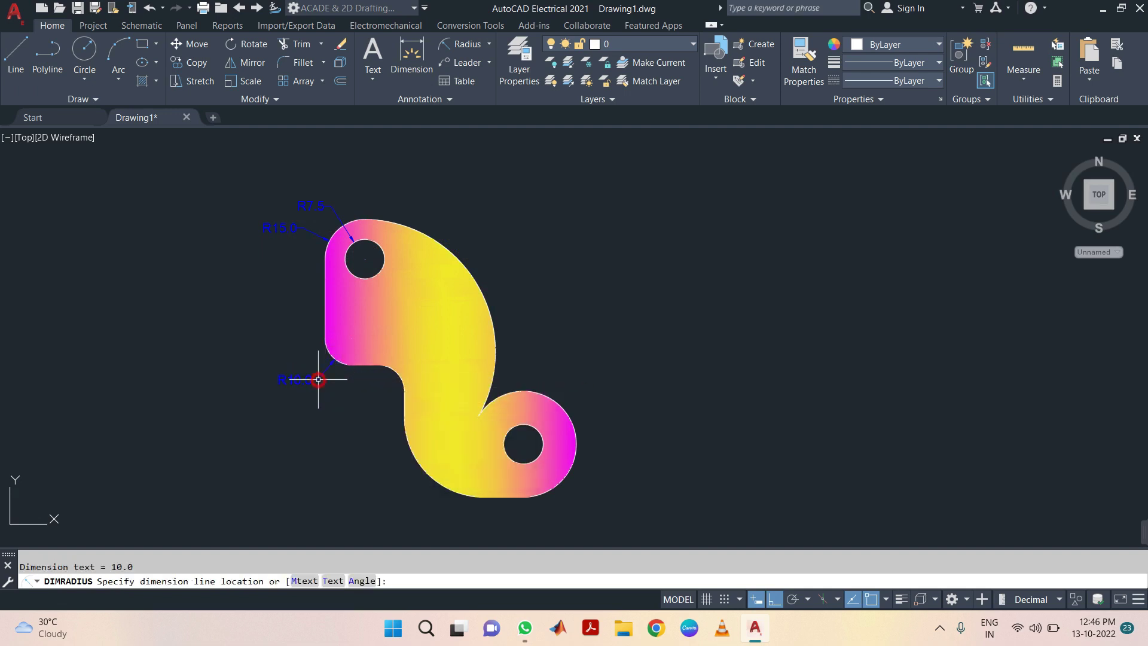
click(316, 379)
key(Return)
click(397, 373)
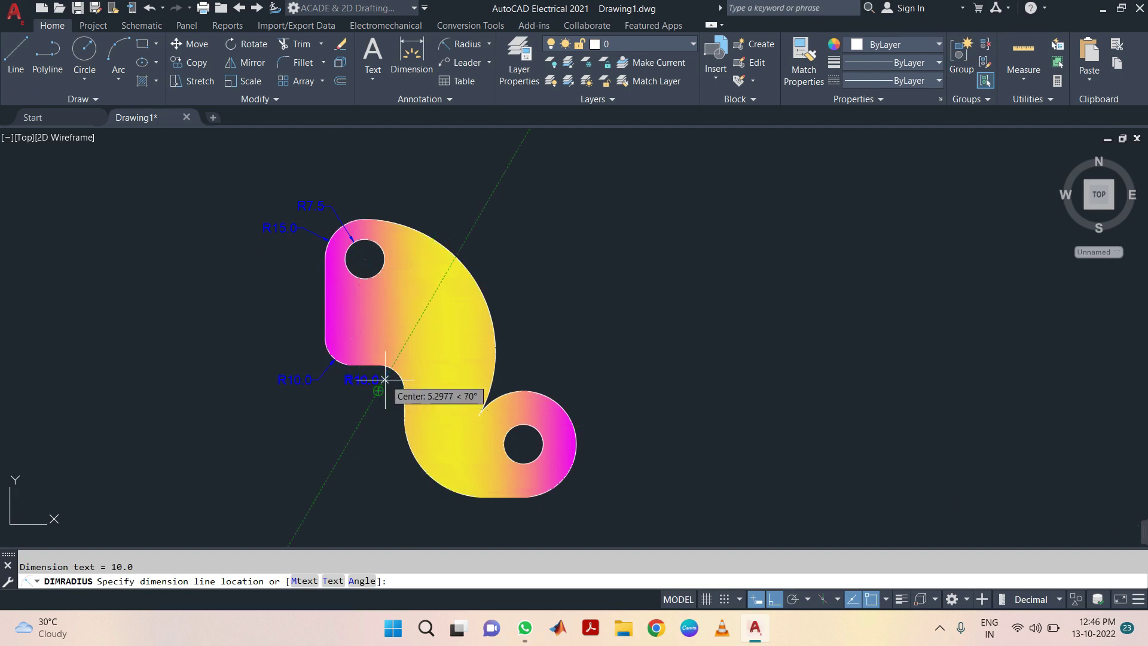
click(387, 383)
Dimension the lower boss's outer arc as R20.0.
key(Return)
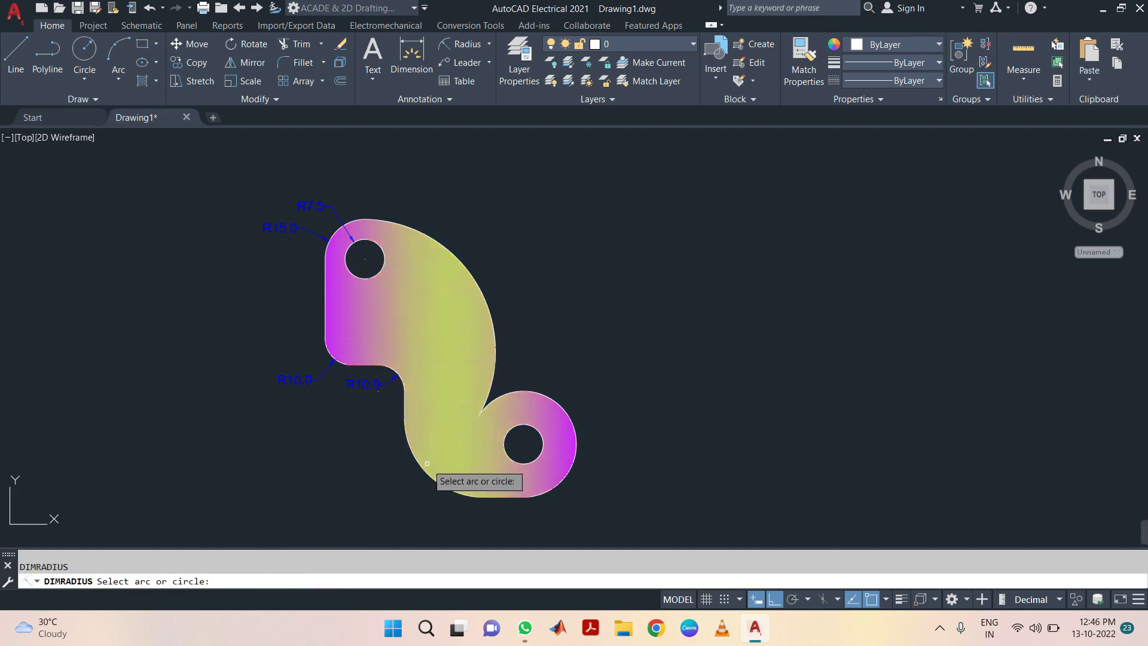
click(429, 462)
click(479, 523)
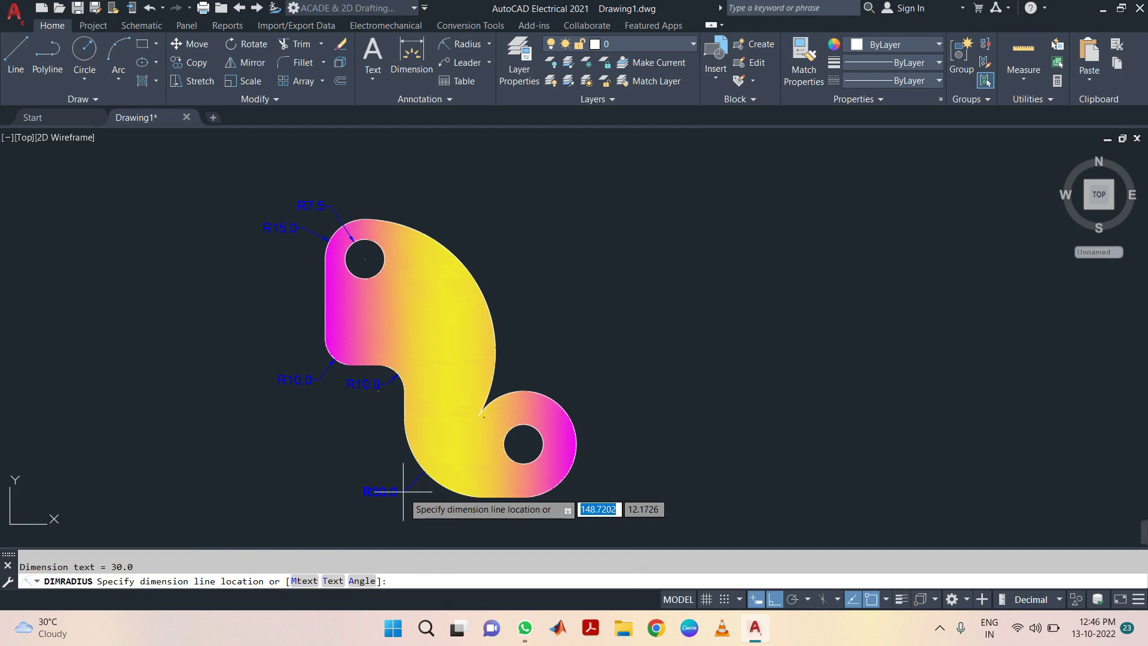
click(570, 476)
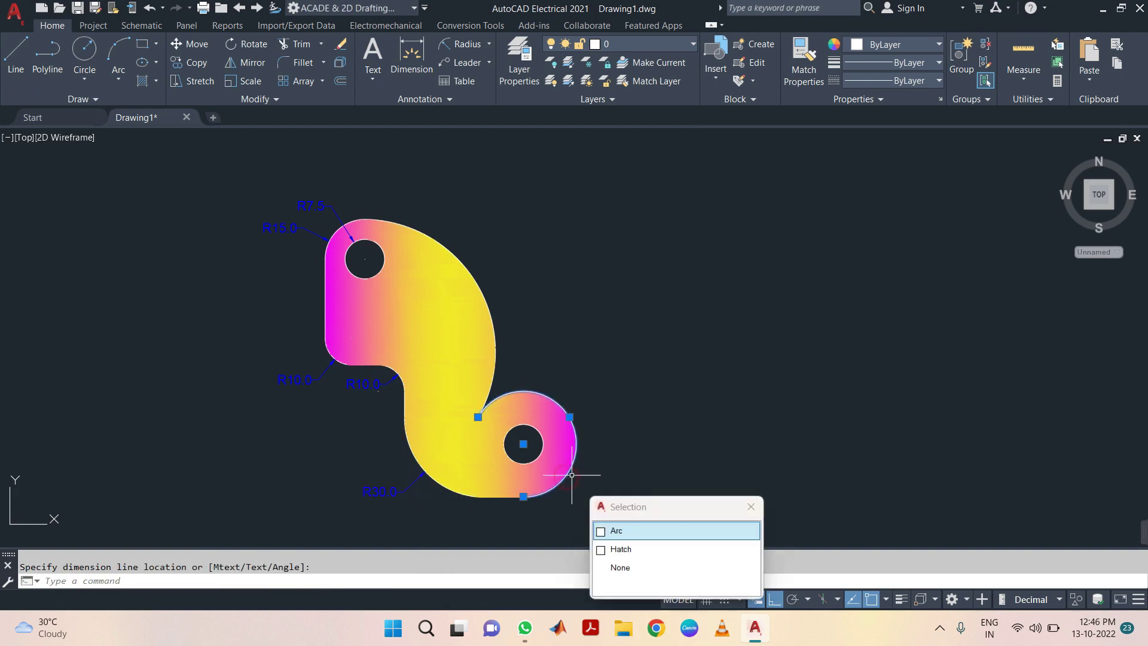
key(Escape)
key(Escape)
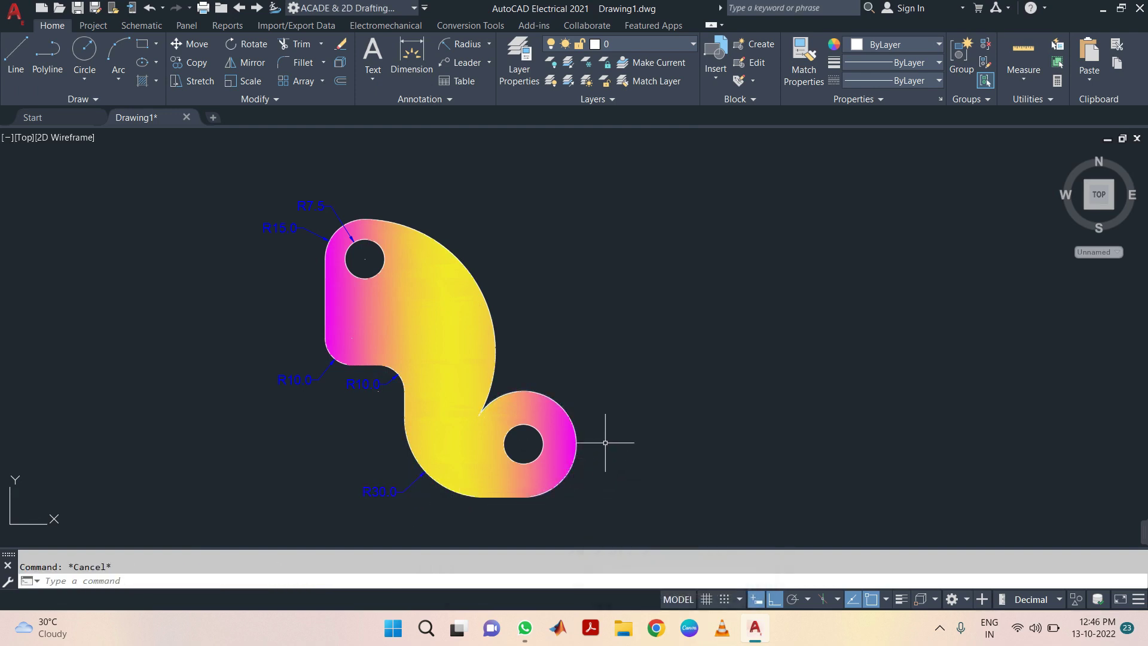
key(Return)
click(573, 469)
click(619, 510)
click(596, 453)
Add the R7.5 dimension to the lower hole and R50.0 to the large arc.
key(Return)
click(541, 455)
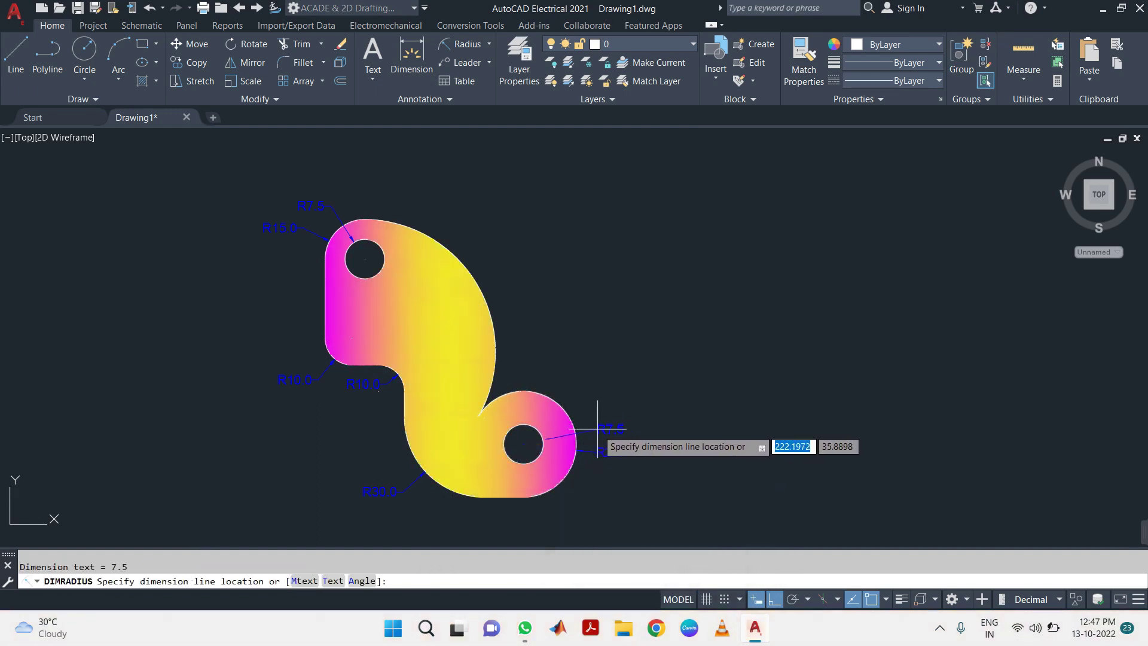
click(598, 429)
key(Return)
click(502, 332)
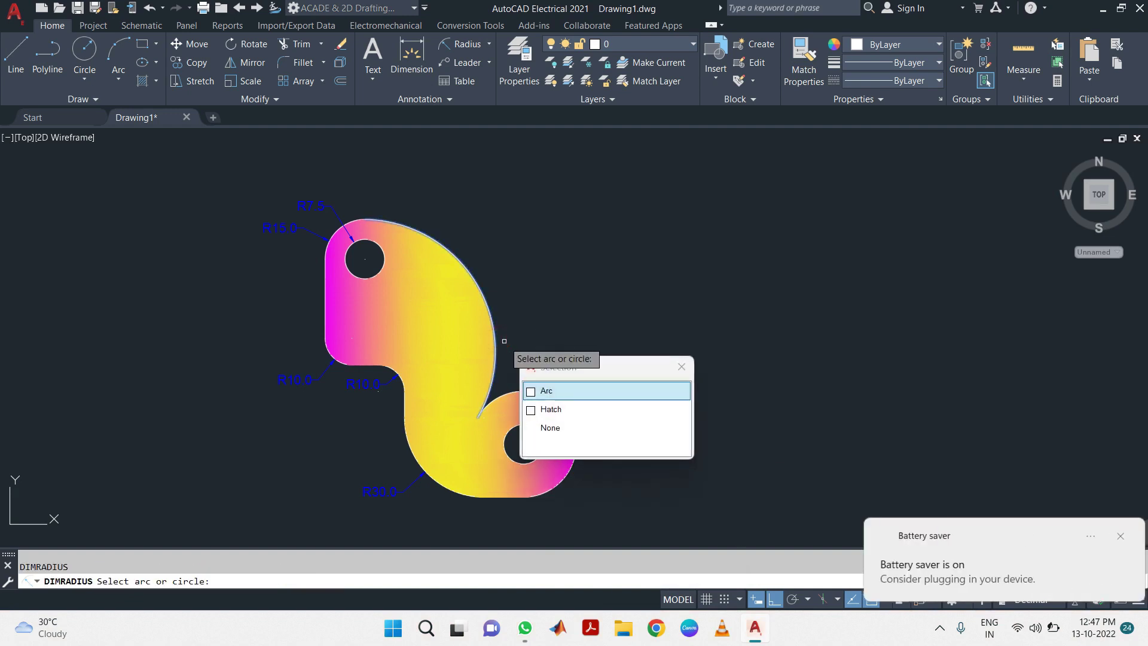
click(536, 339)
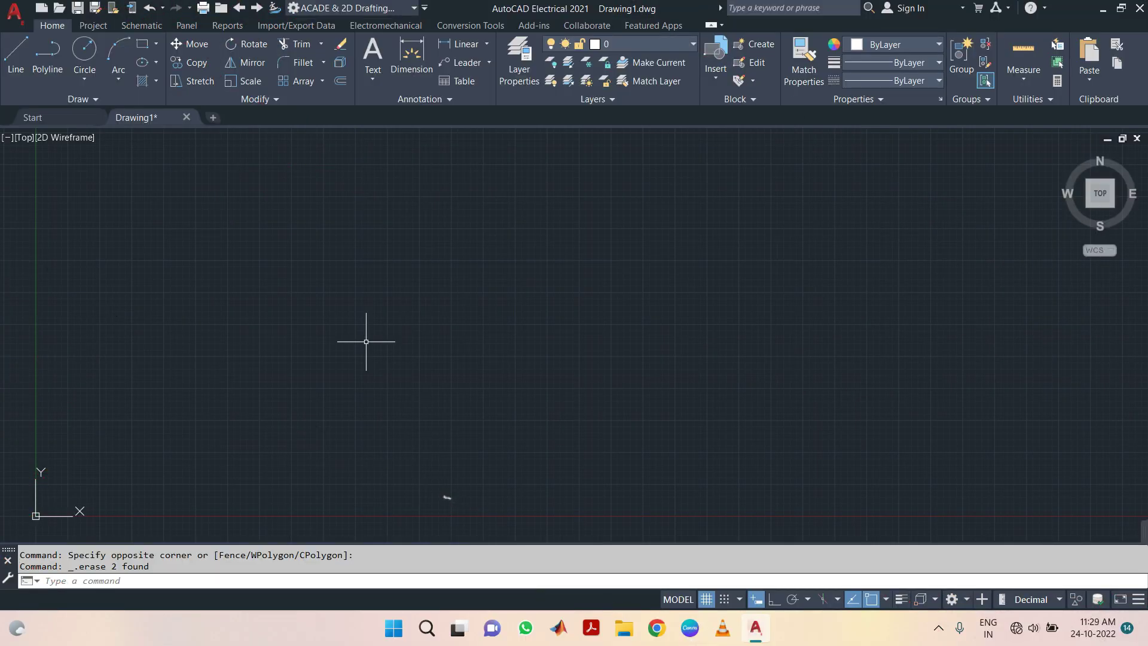
Draw a radius 10 circle, then select and delete the misplaced circle.
text(c)
key(Return)
click(372, 310)
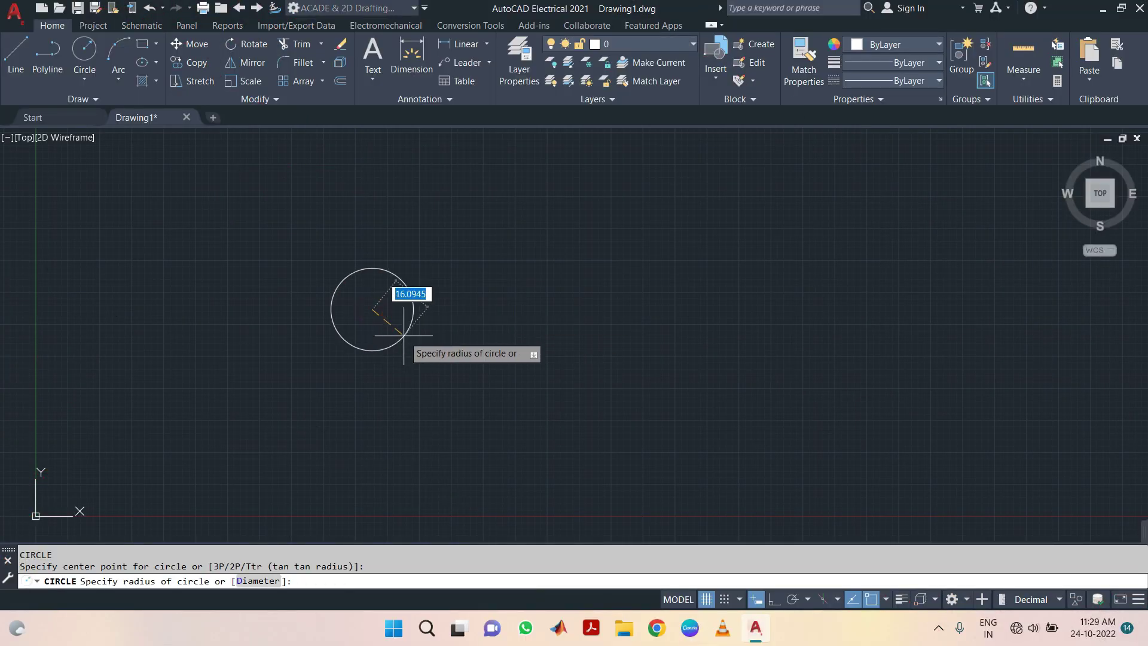
key(Return)
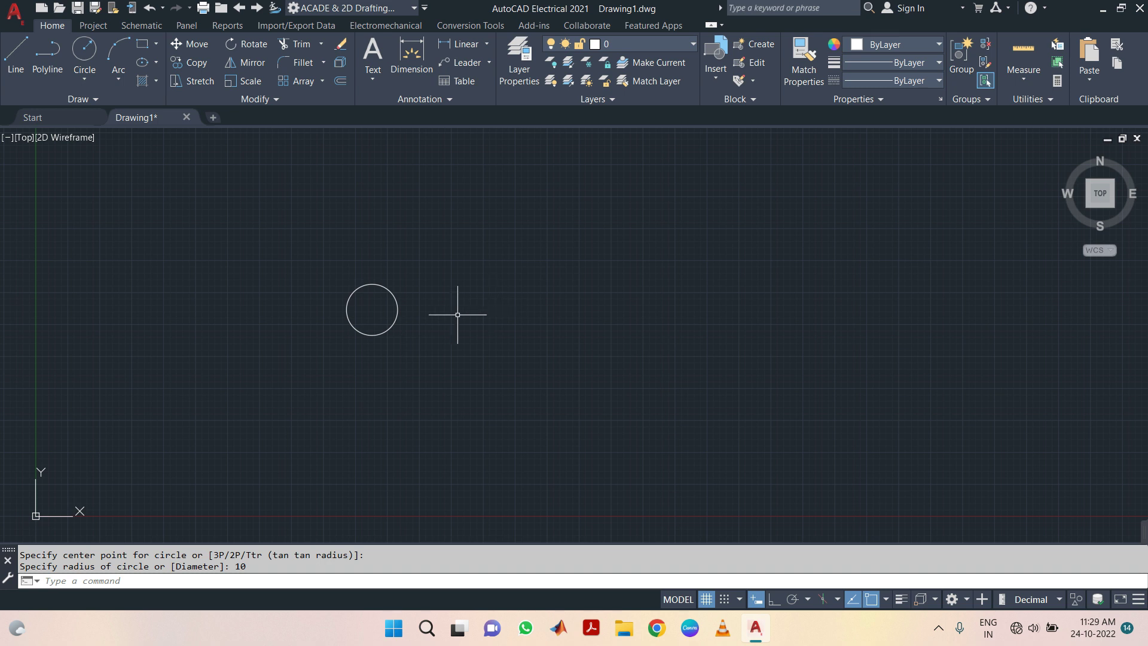
text(c)
key(Return)
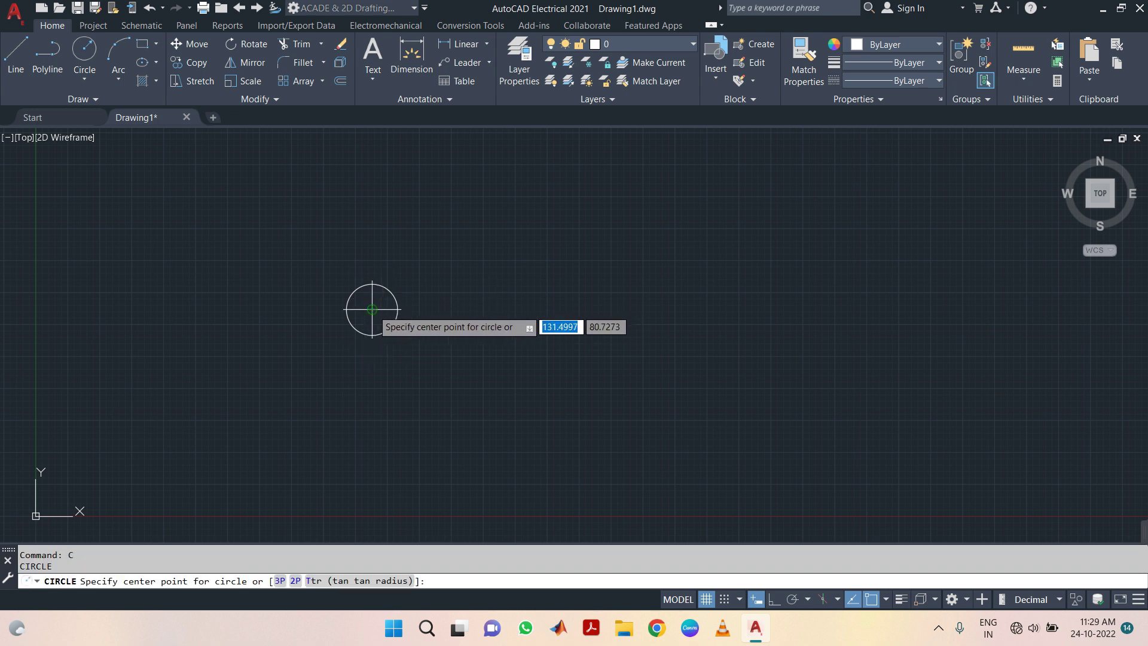
key(Escape)
drag(537, 366, 303, 264)
key(Delete)
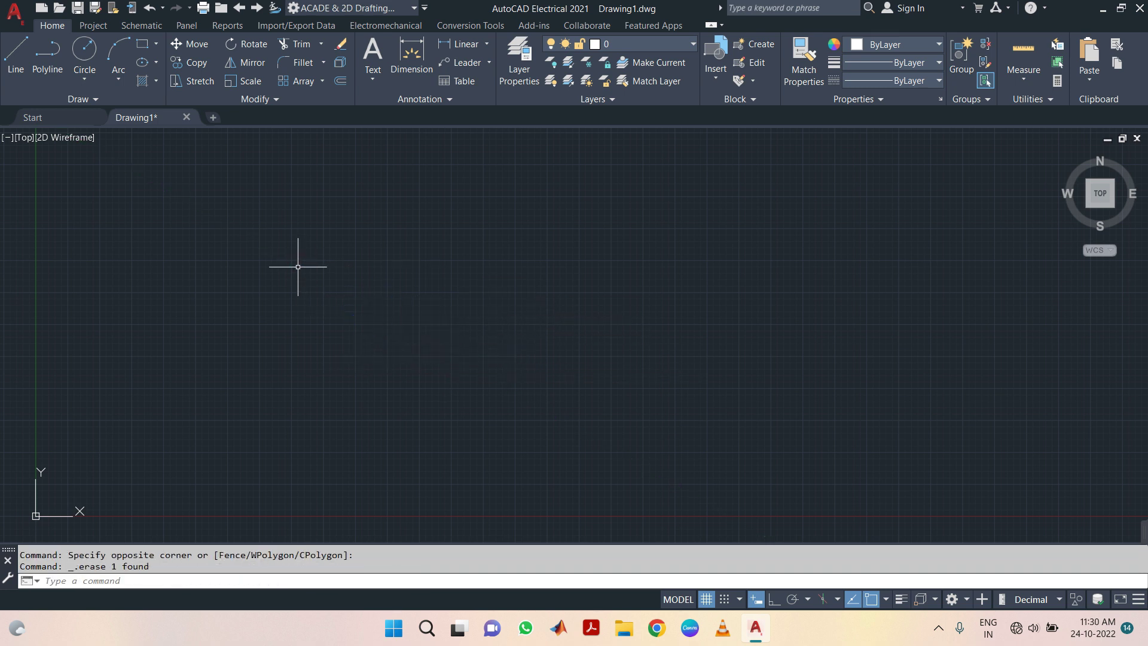
Draw concentric radius 10 and 15 circles at the boss centre and select both.
text(c)
key(Return)
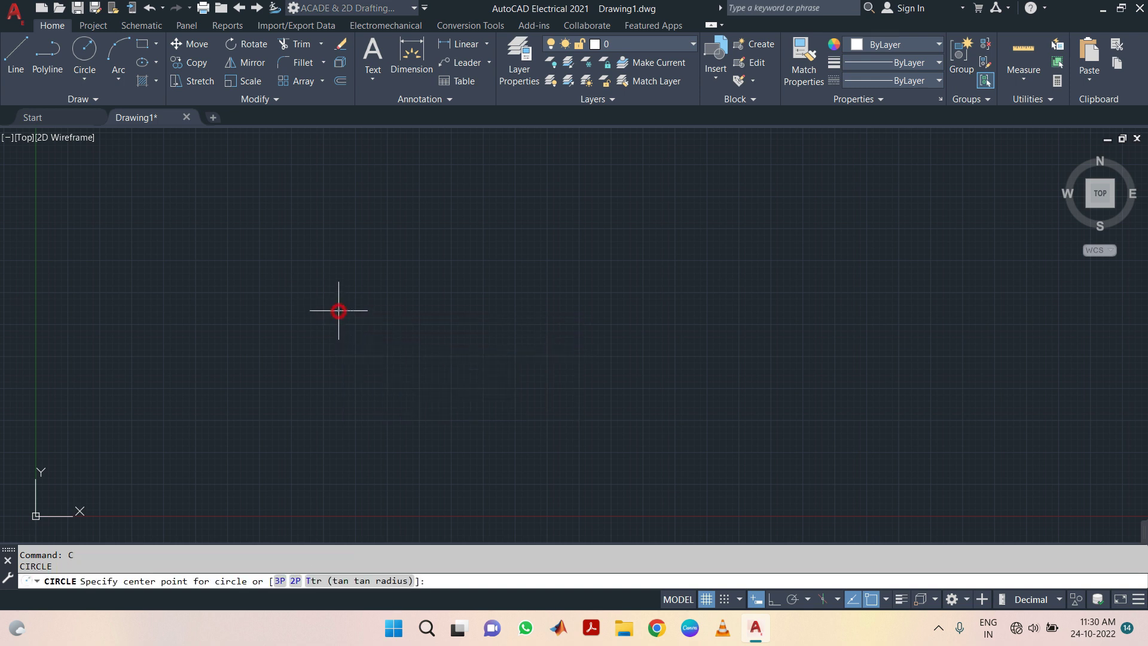
click(338, 310)
text(0)
key(Return)
text(c)
key(Return)
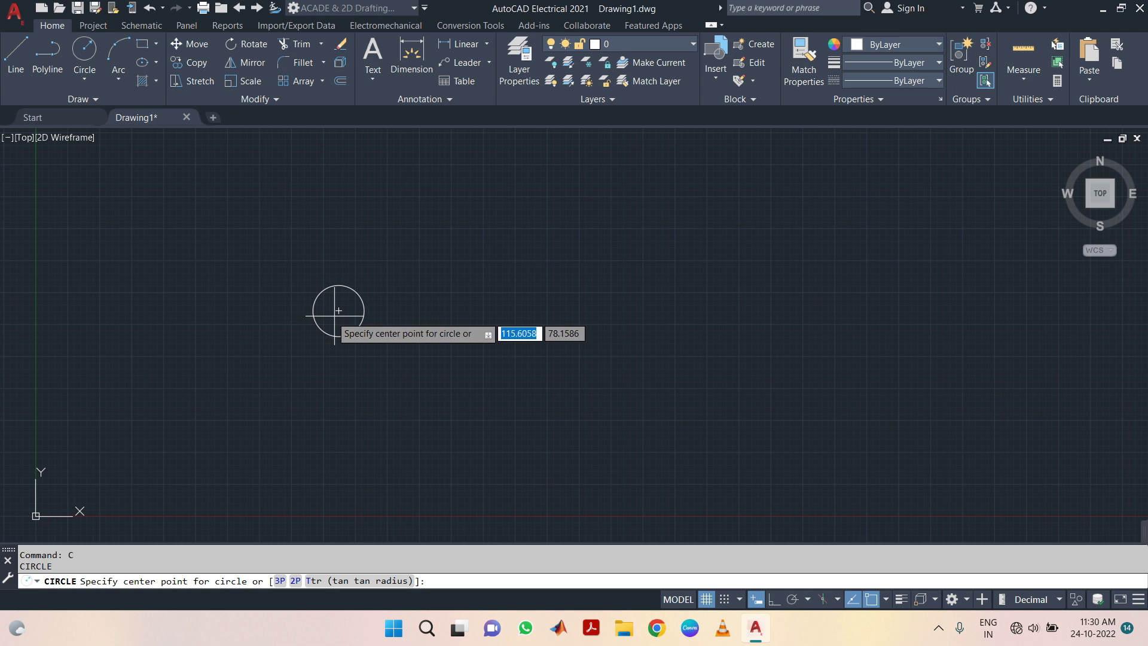
click(338, 311)
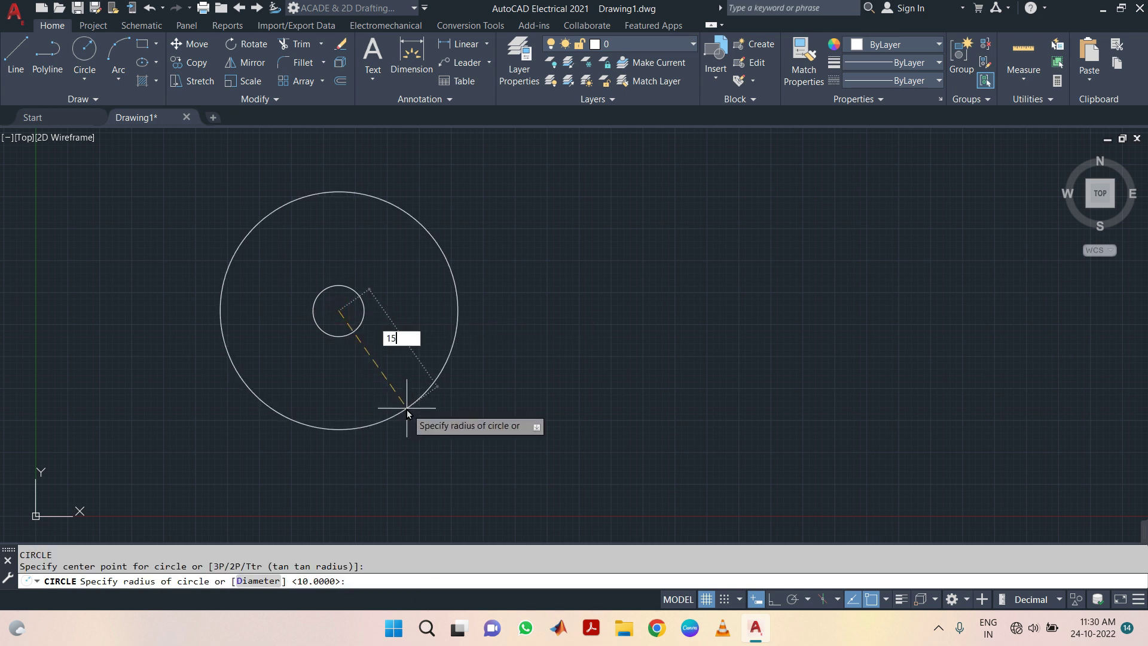
key(Return)
click(408, 328)
click(149, 223)
Copy the R10 and R15 boss circles 50 units to the right, with Ortho on.
text(M)
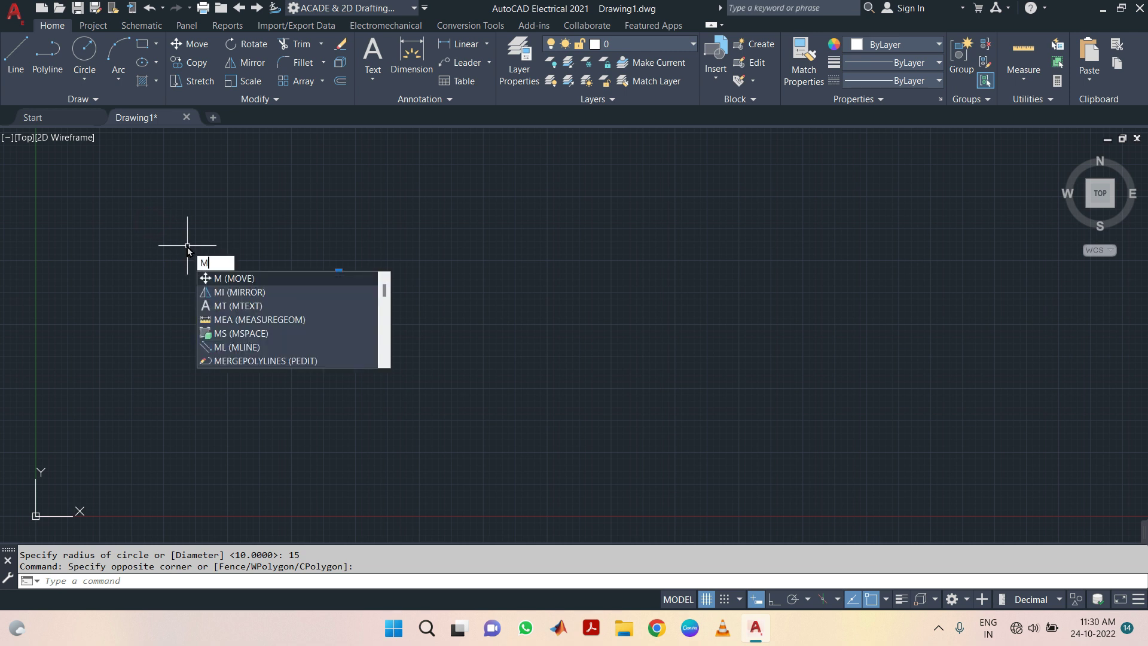
key(BackSpace)
text(o)
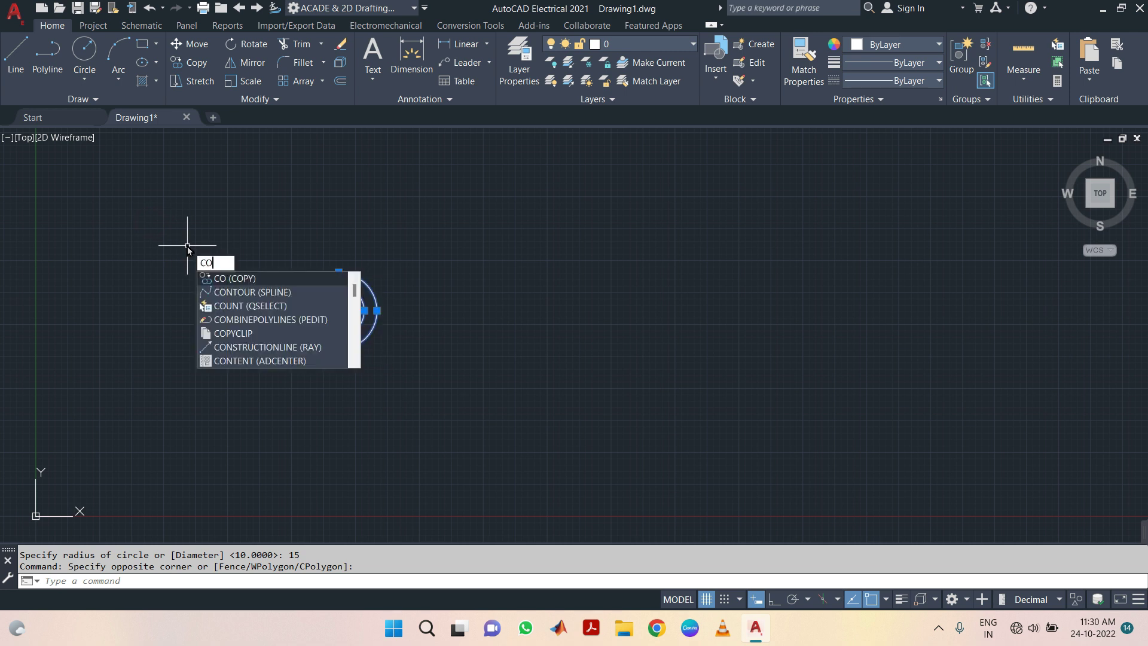
key(Return)
click(338, 311)
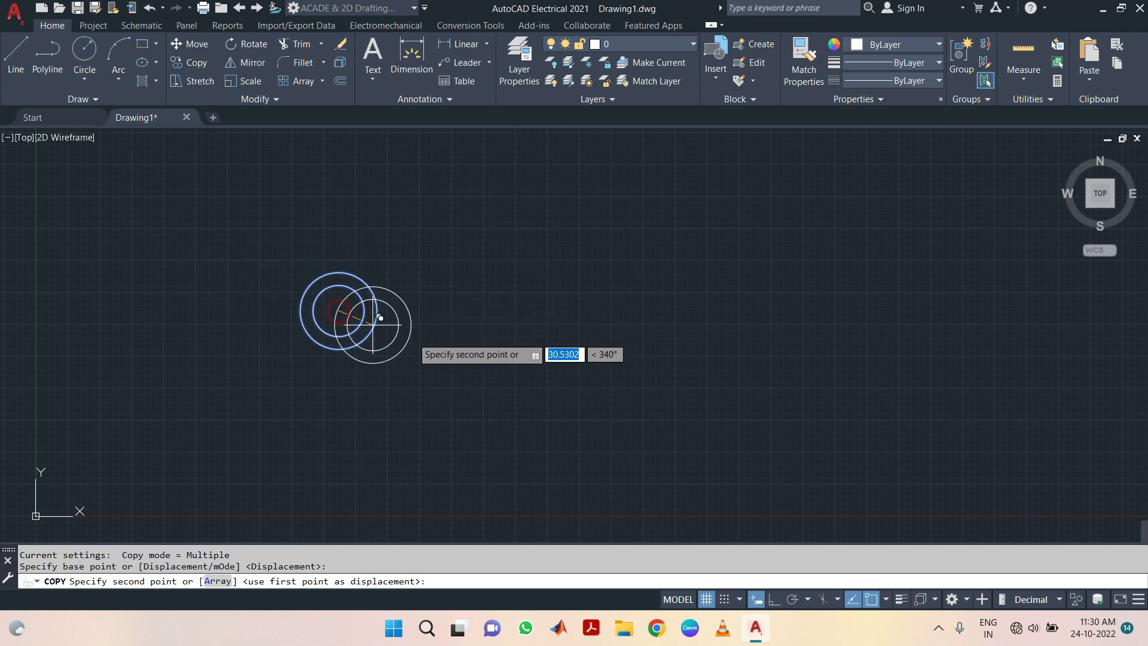
click(776, 599)
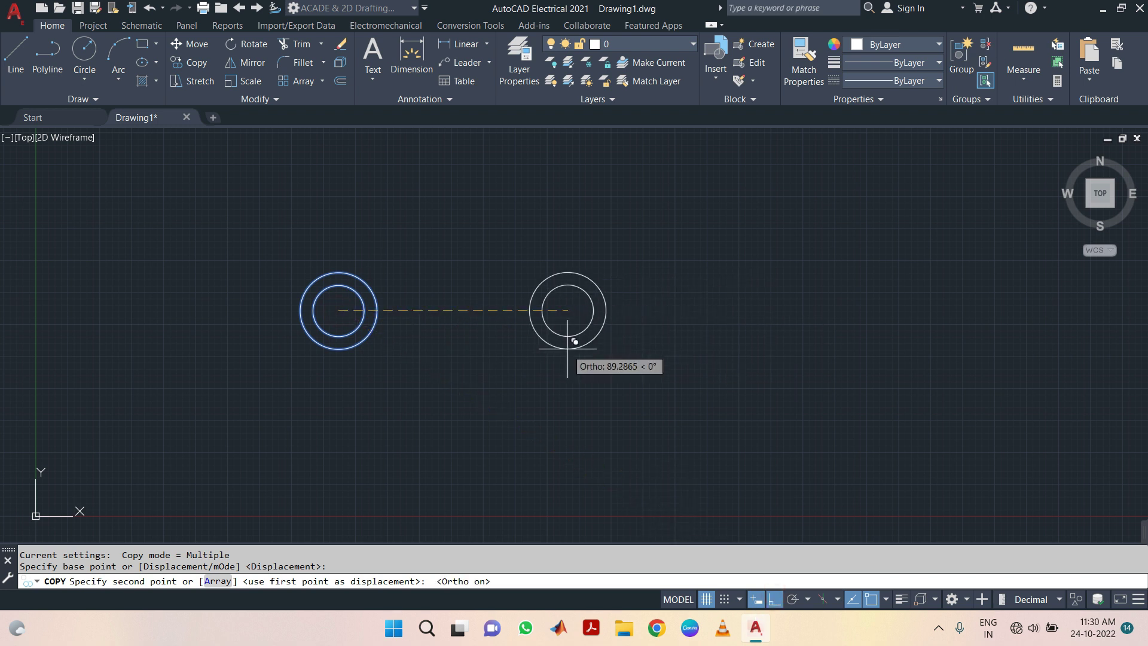
text(50)
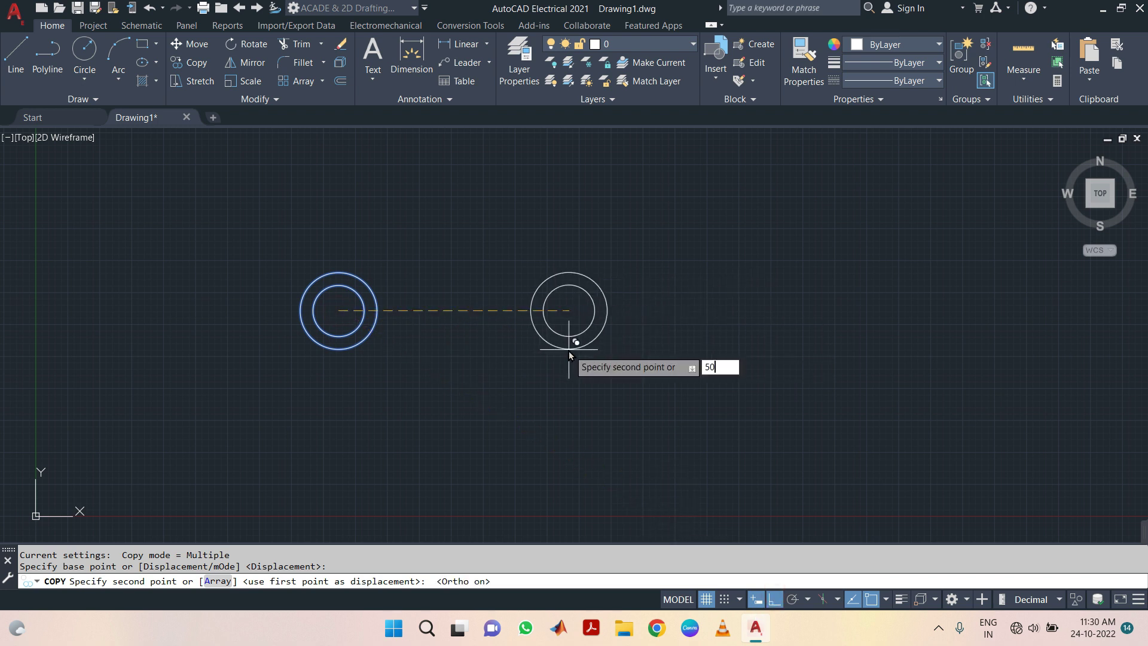
key(Return)
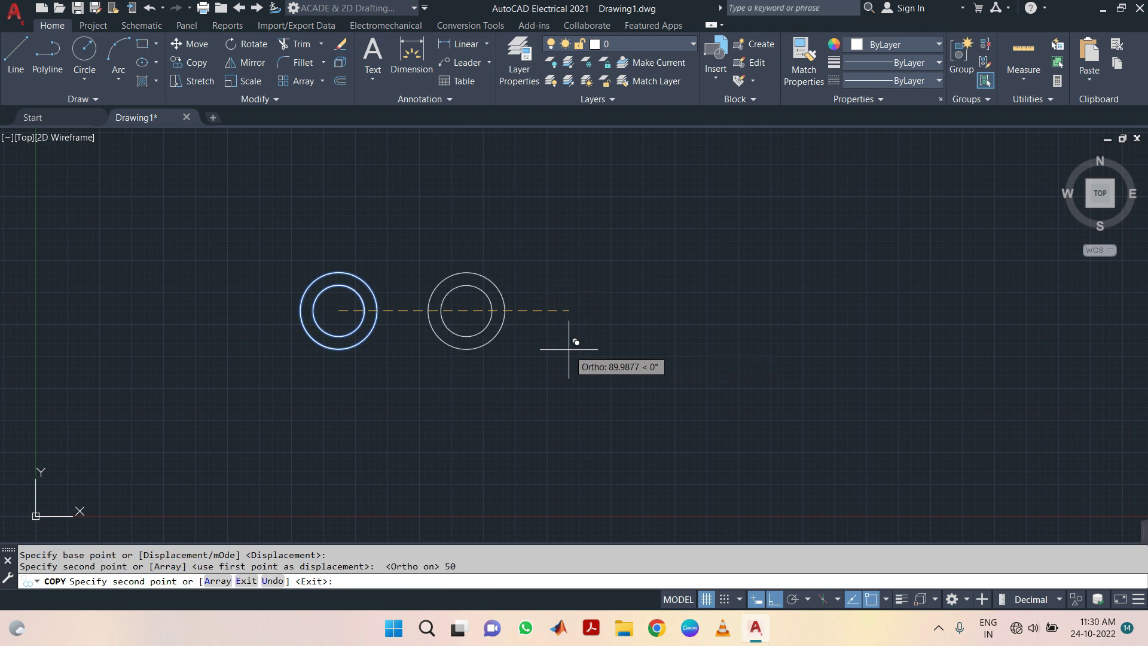
key(Escape)
scroll(365, 382, up, 1)
scroll(363, 377, up, 3)
scroll(531, 476, down, 2)
mouse_move(363, 377)
middle_down()
mouse_move(530, 477)
mouse_move(521, 439)
middle_up()
Draw an R30 circle tangent to both outer boss circles.
click(83, 78)
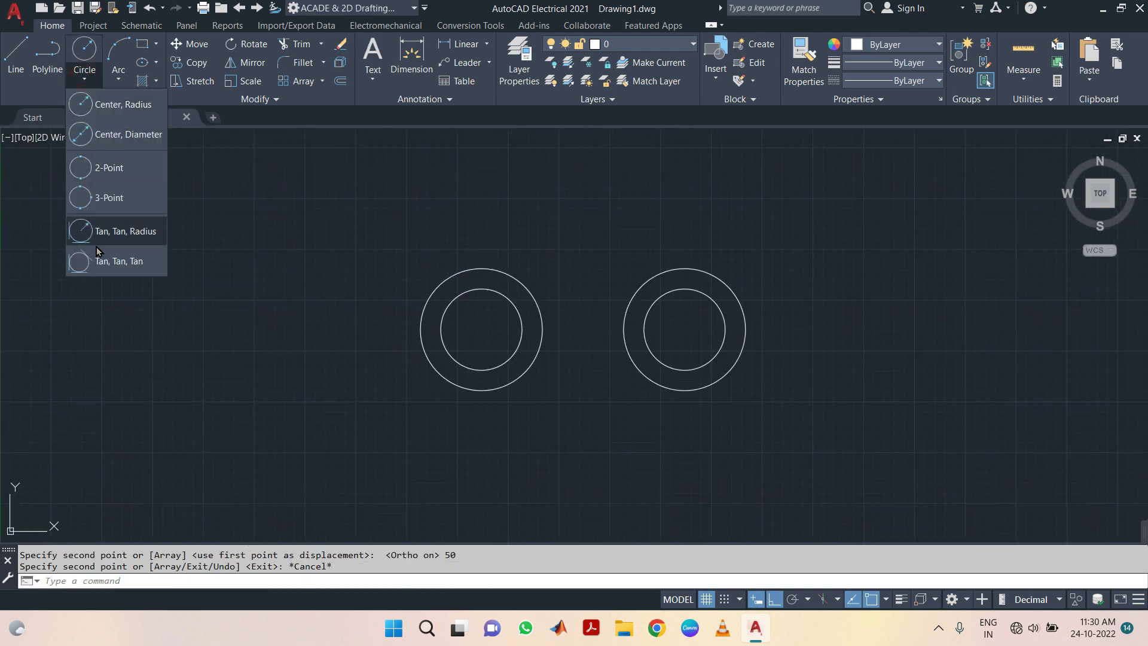
click(105, 239)
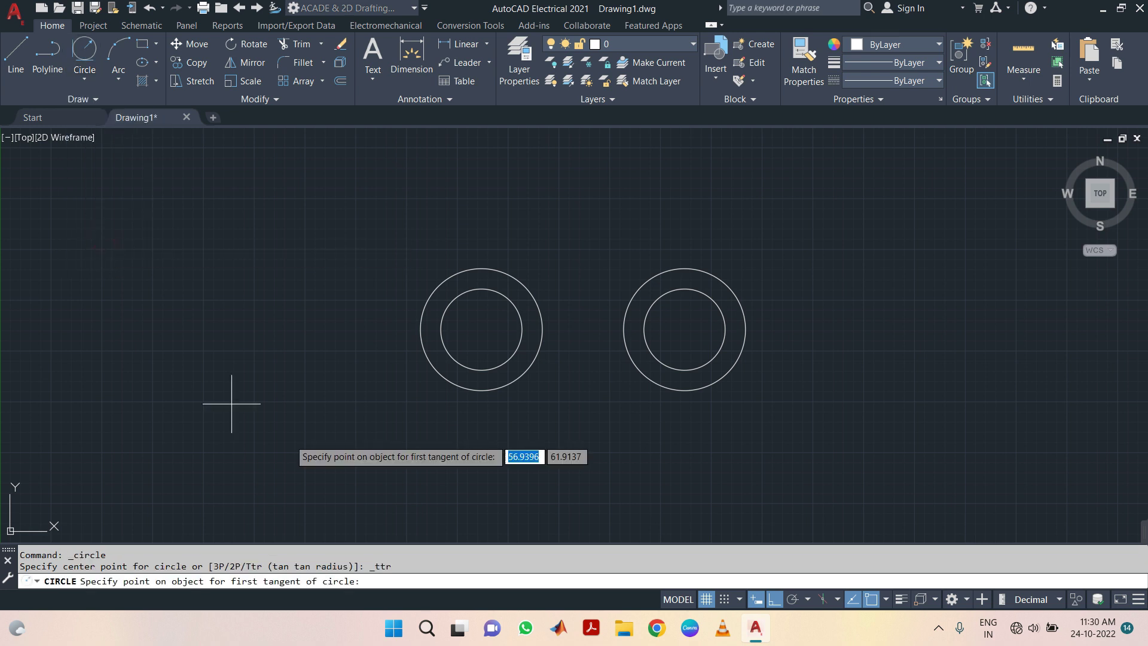
click(471, 268)
click(676, 272)
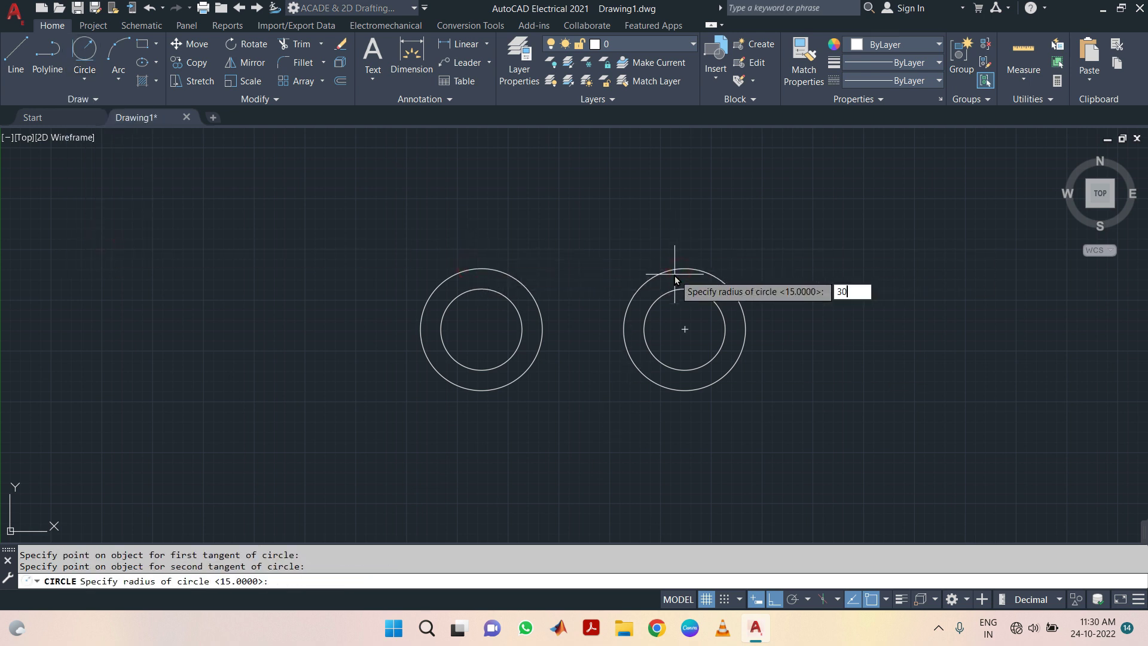
key(Return)
Trim away the R30 circle's upper part, leaving the concave arc between the bosses.
text(tr)
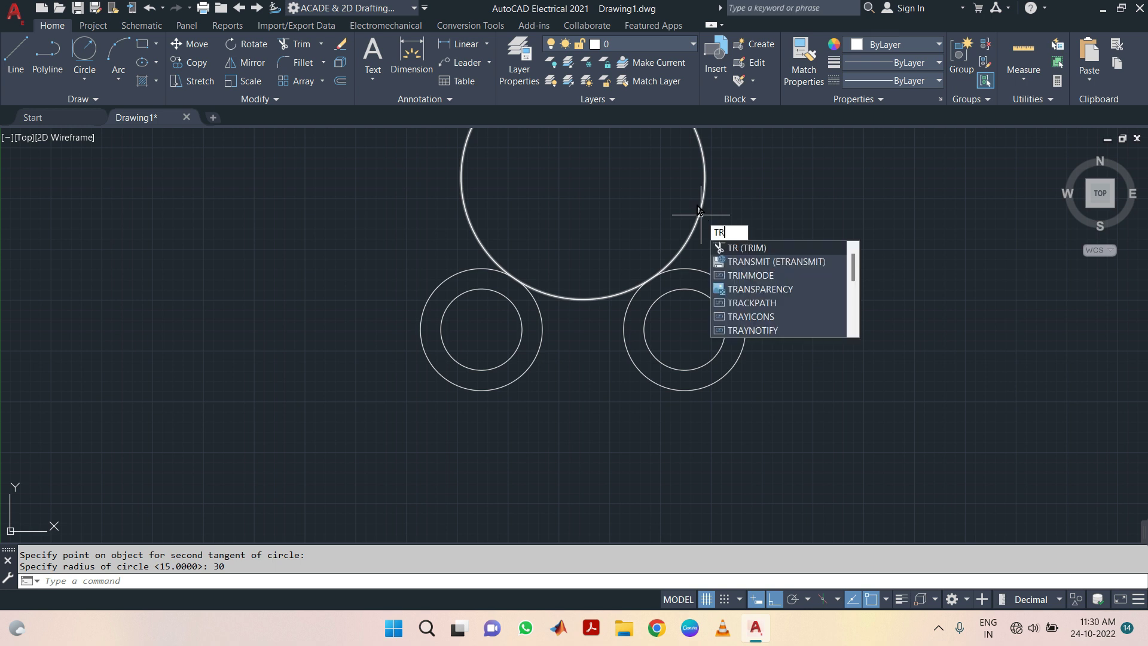
key(Return)
click(702, 203)
key(Escape)
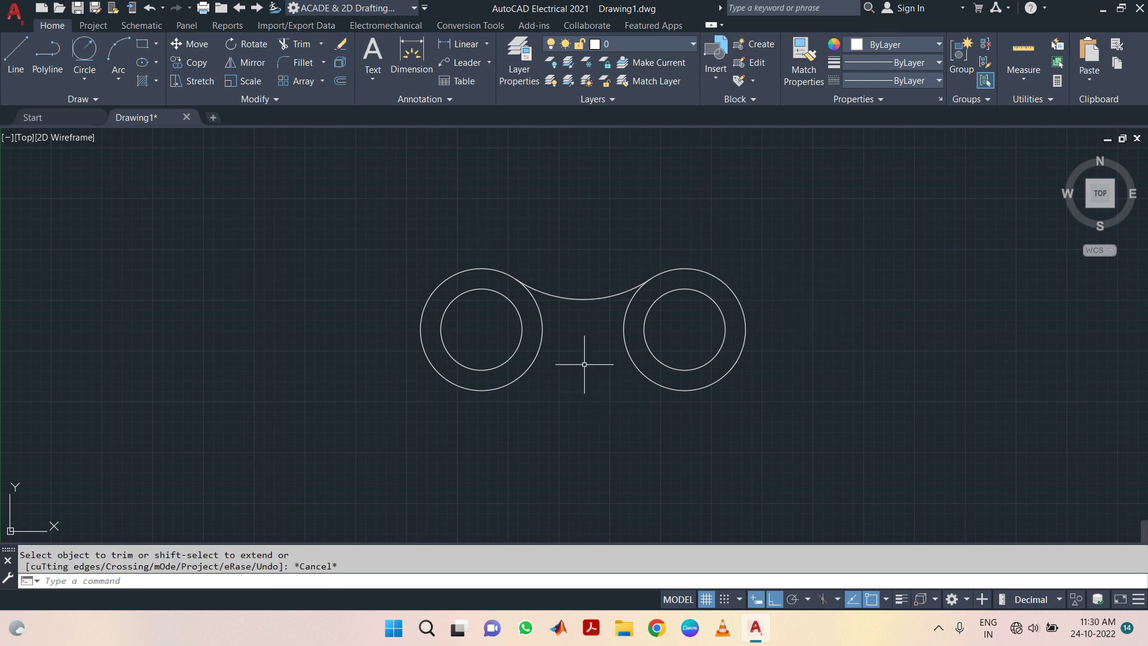
click(585, 300)
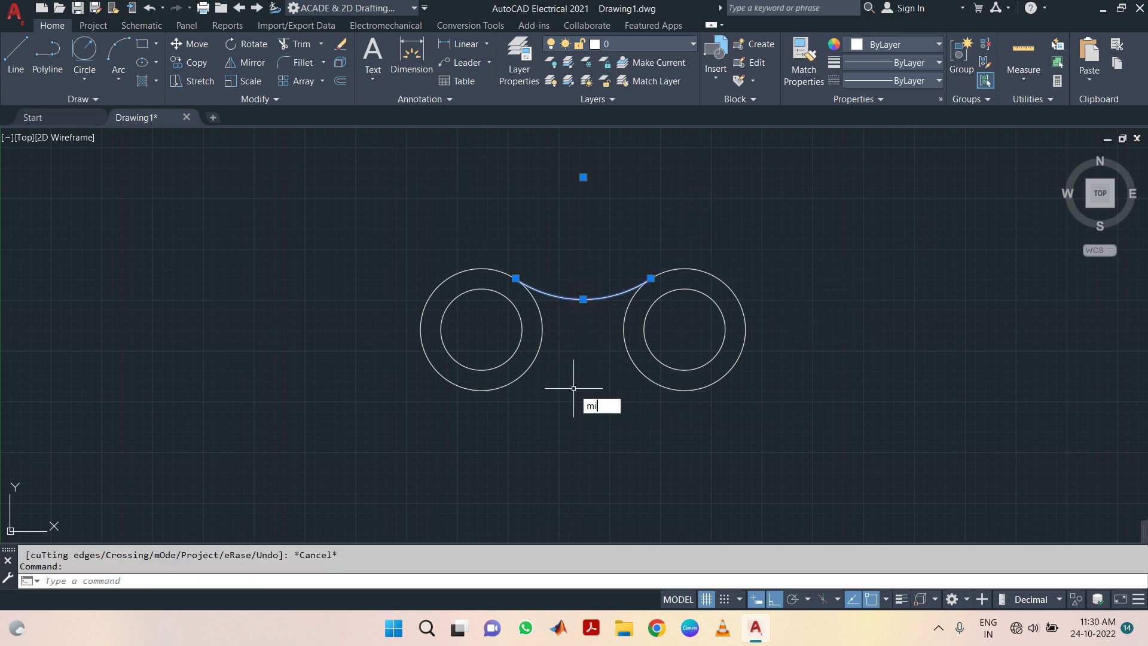
key(Return)
Mirror the concave arc about the line through both boss centres, keeping the original.
click(482, 329)
click(685, 329)
key(Return)
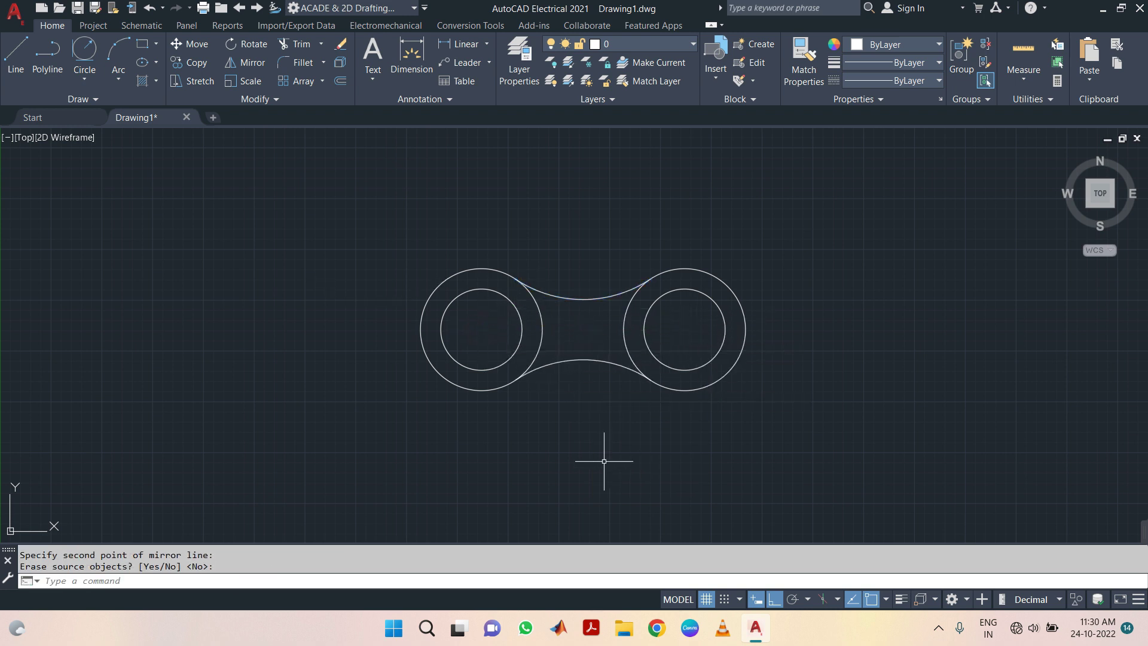
Copy the whole link, both bosses and both arcs, 80 units straight down.
click(821, 439)
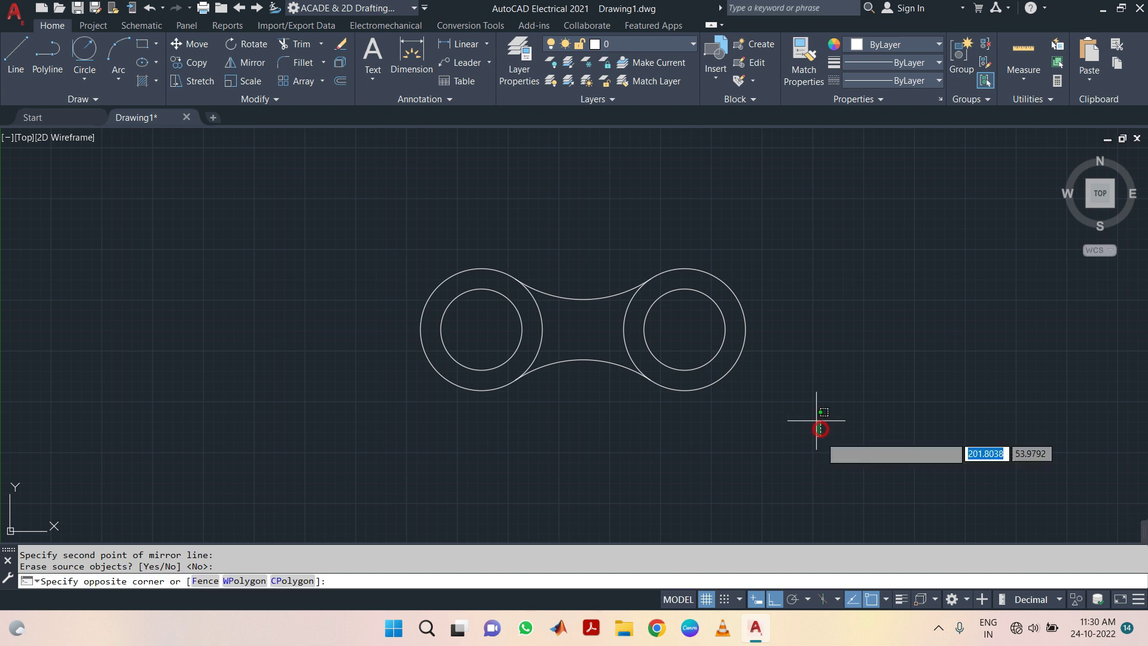
click(143, 139)
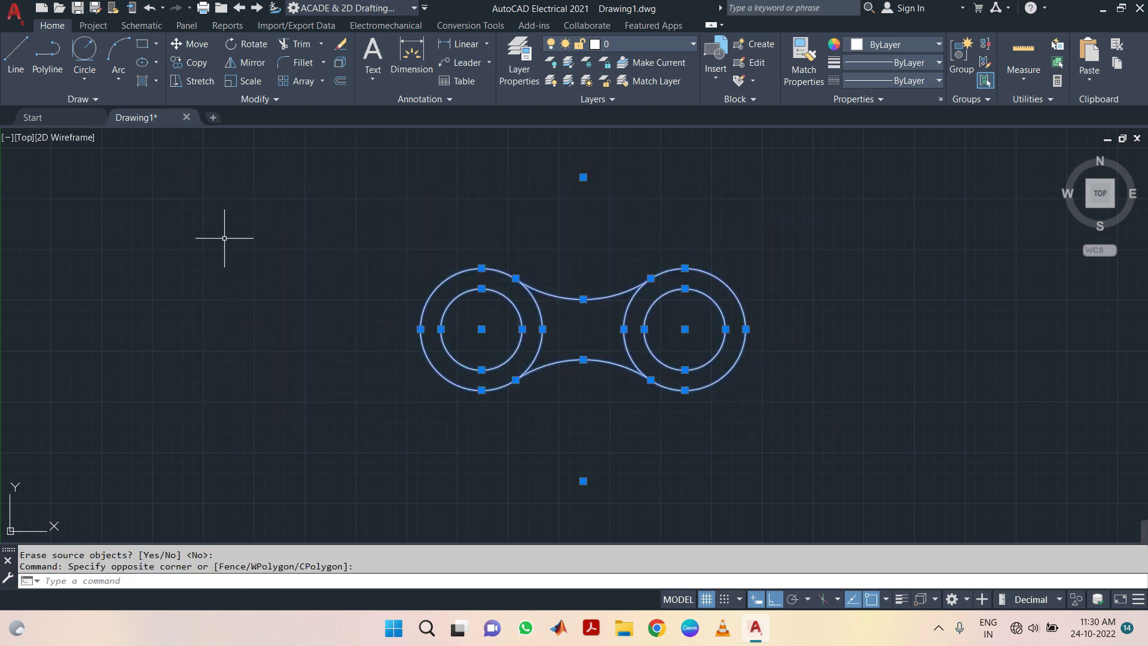
text(Co)
key(Return)
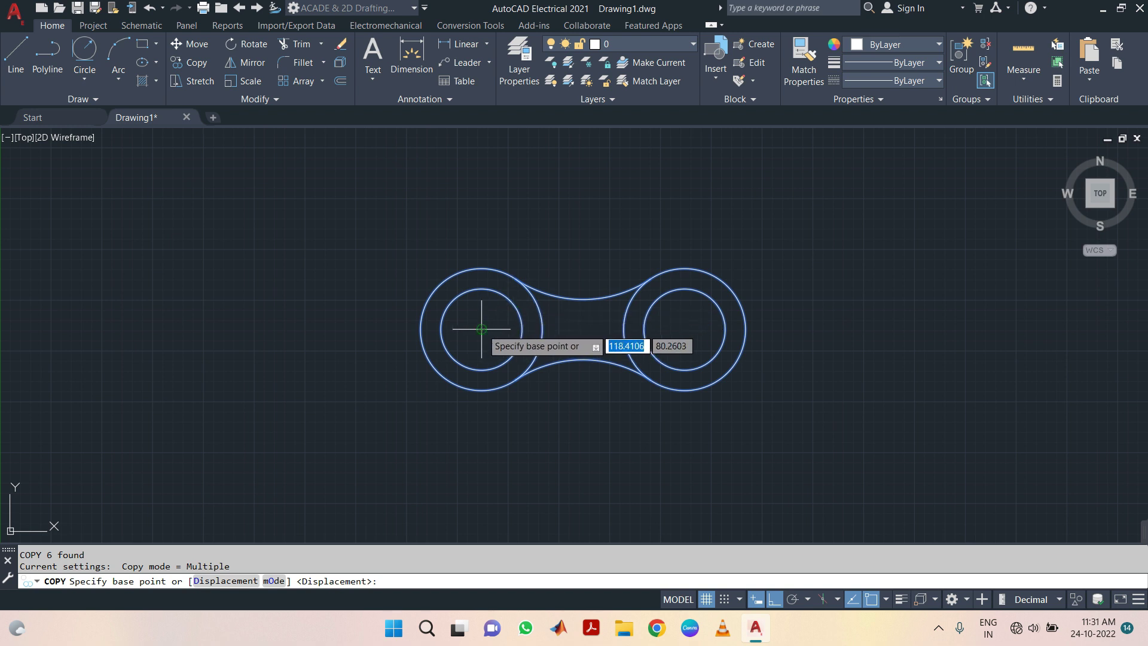
click(482, 329)
scroll(480, 431, down, 4)
middle_drag(472, 436, 464, 276)
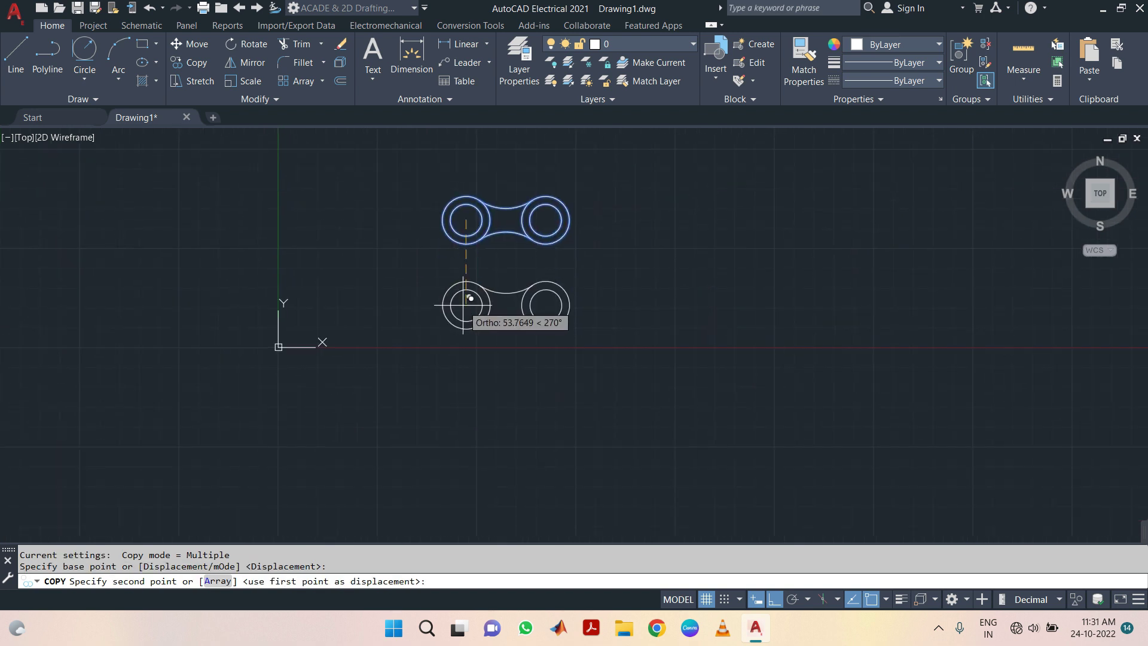
text(80)
key(Return)
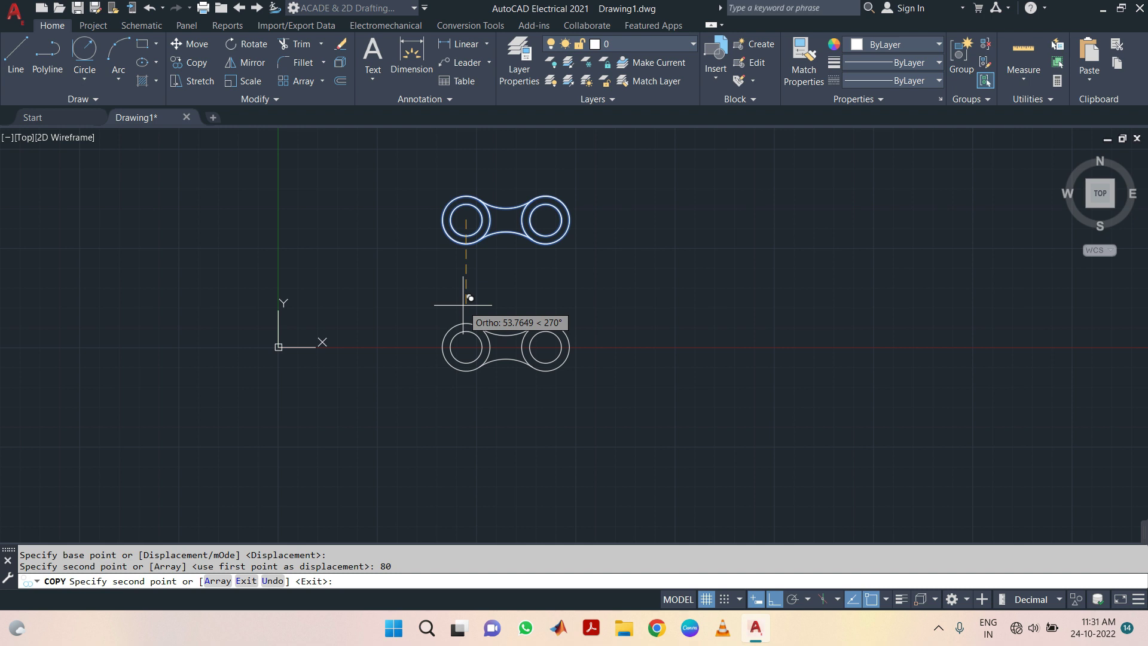
key(Escape)
Draw an R30 circle tangent to the left bosses of the upper and lower links.
click(84, 77)
click(108, 228)
click(440, 228)
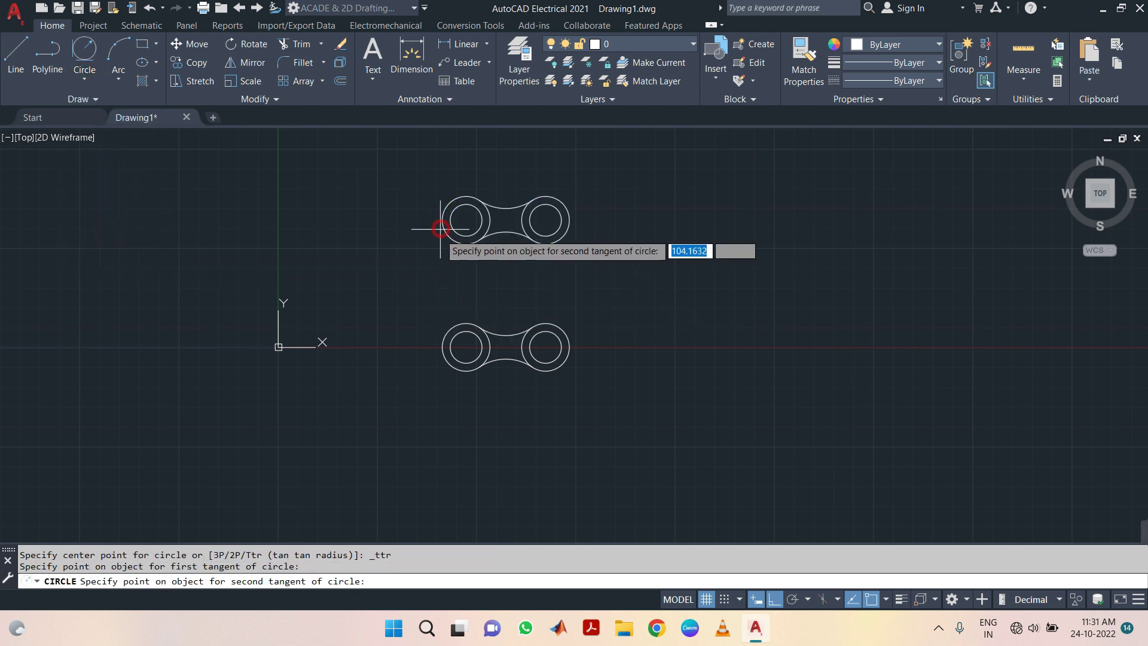
click(450, 330)
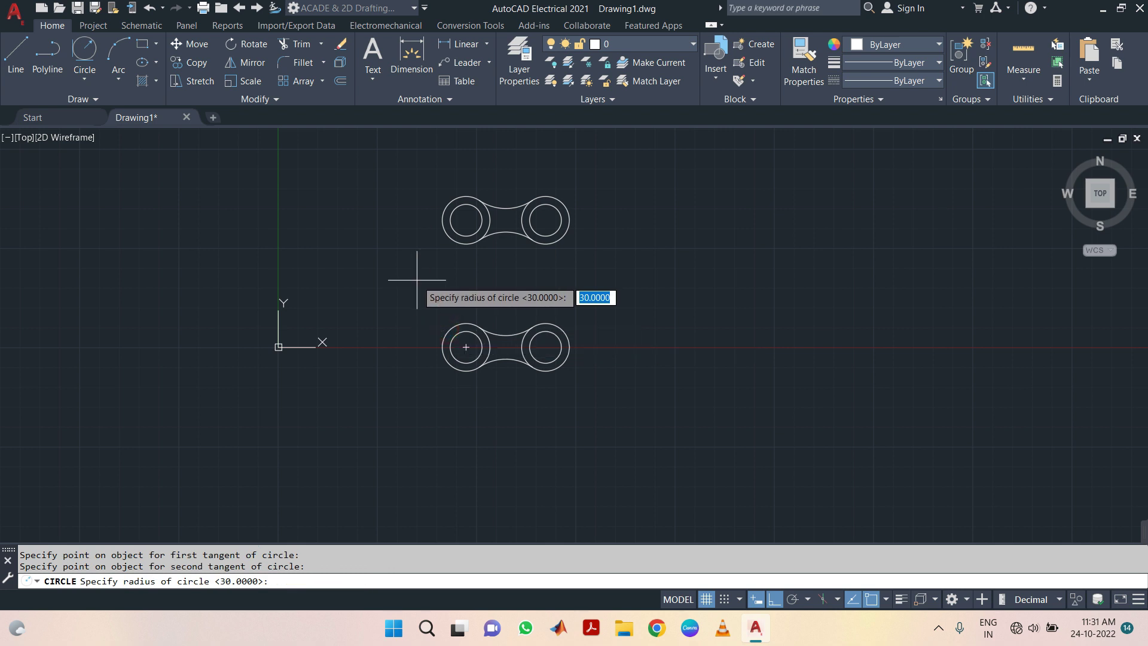
text(30)
key(Return)
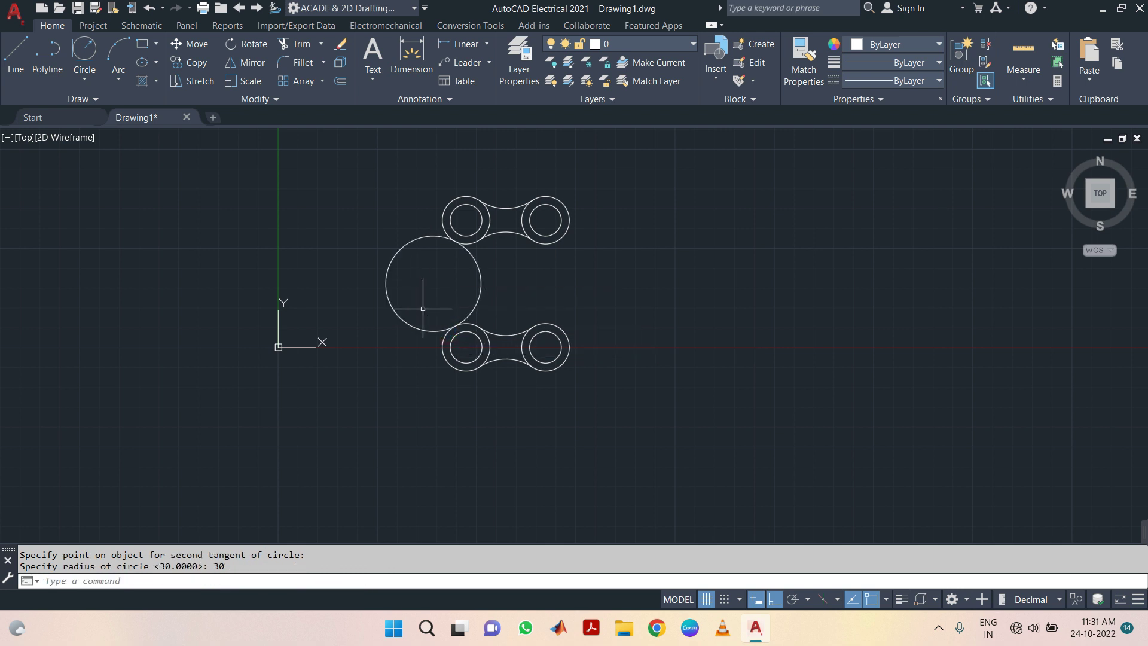
text(tr)
Trim the circle's left part, leaving the concave arc that joins the left bosses.
key(Return)
click(393, 261)
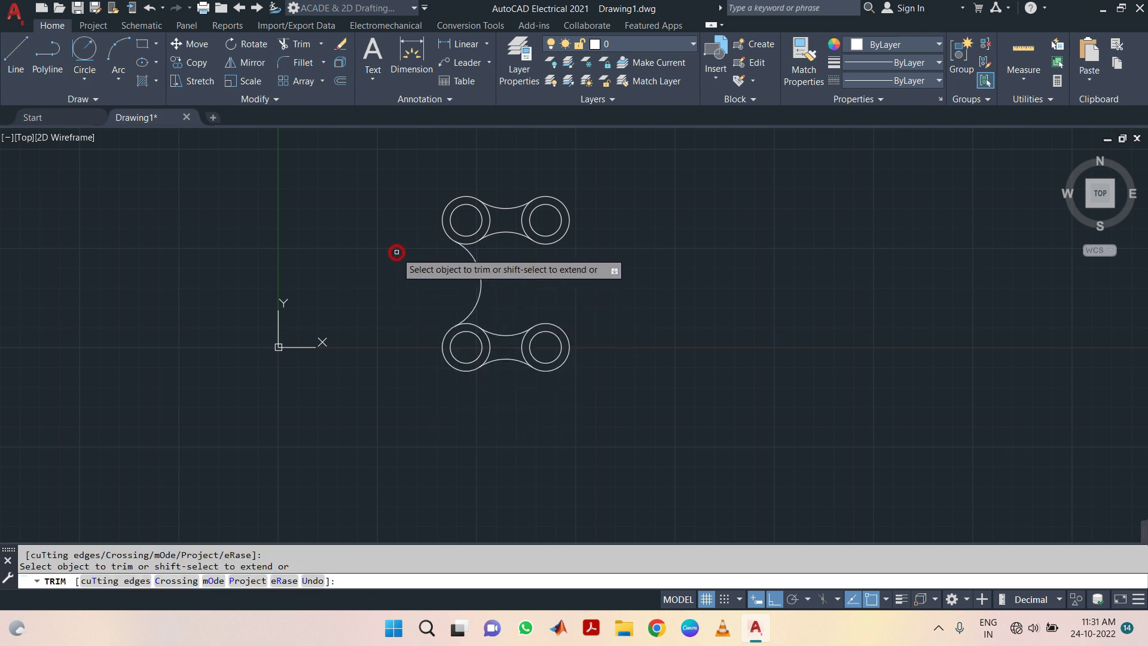
key(Escape)
click(505, 286)
click(262, 263)
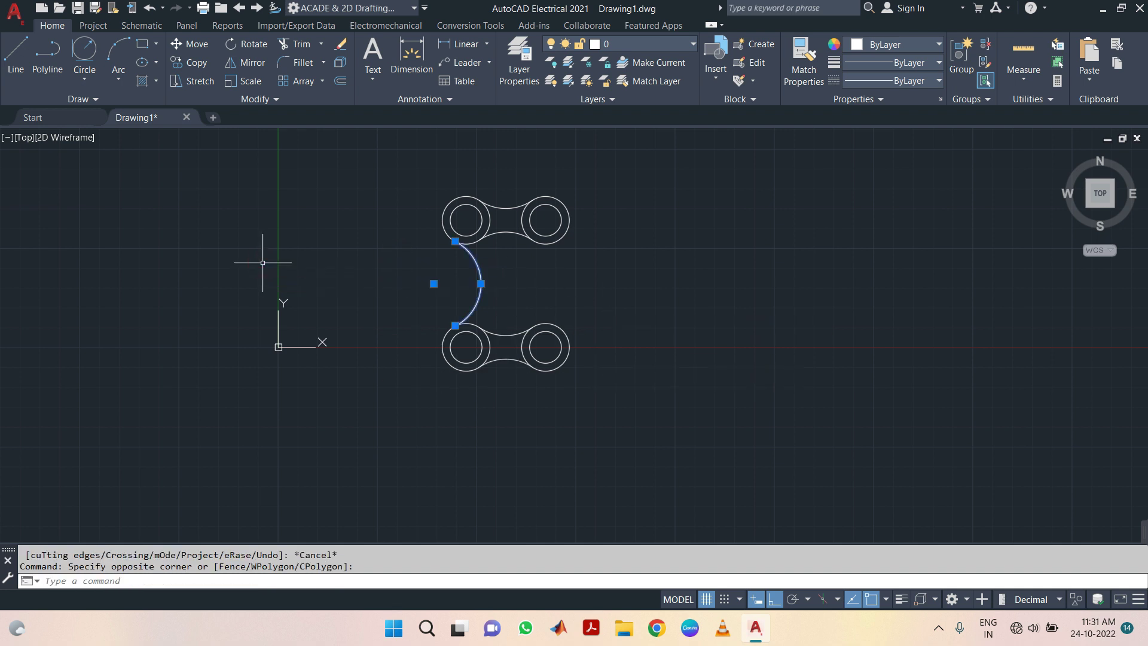
text(mi)
key(Return)
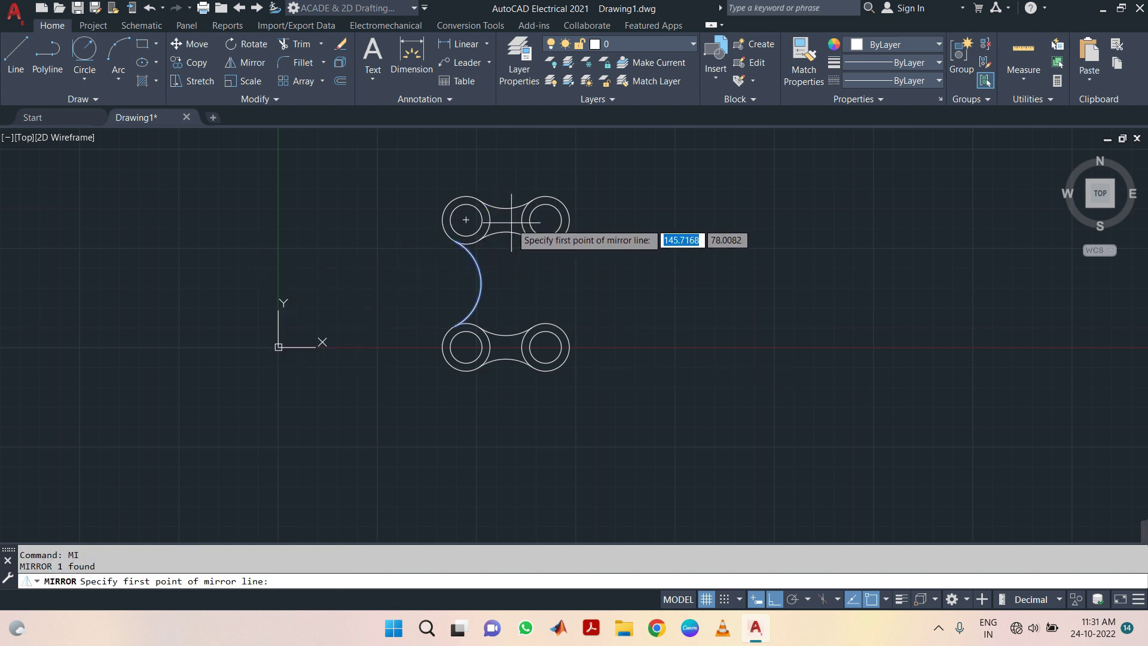
Mirror the left concave arc about a vertical line so it joins the right bosses.
click(506, 162)
click(506, 269)
key(Return)
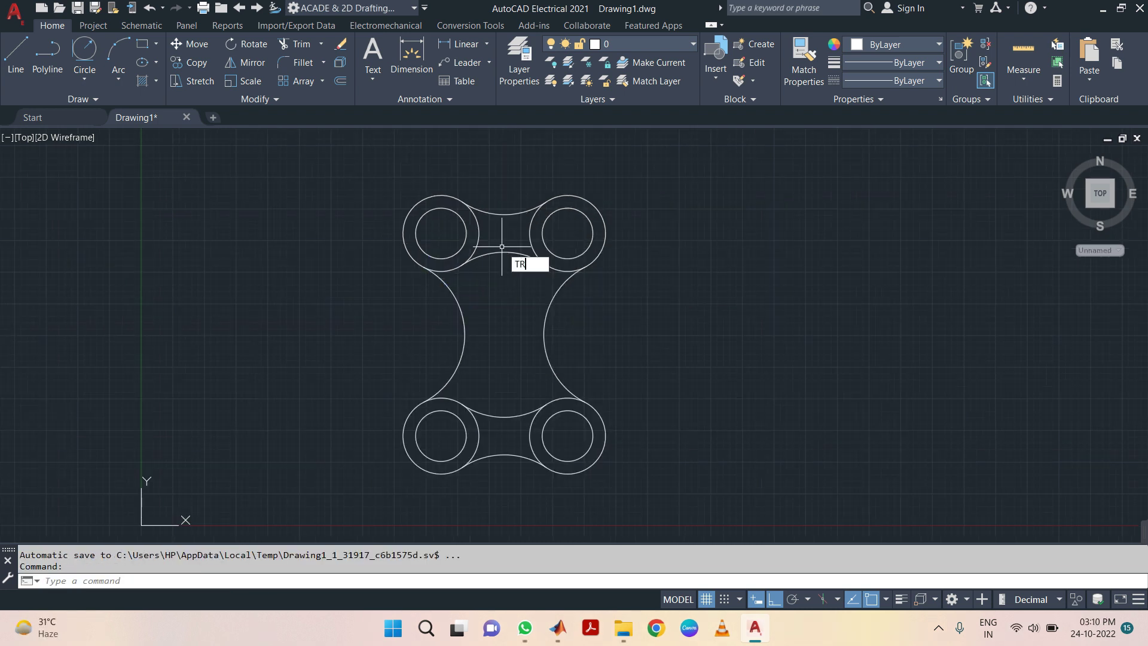
Trim the inner arcs of all four boss rings so the outline is continuous.
click(478, 230)
click(530, 232)
click(532, 436)
click(481, 441)
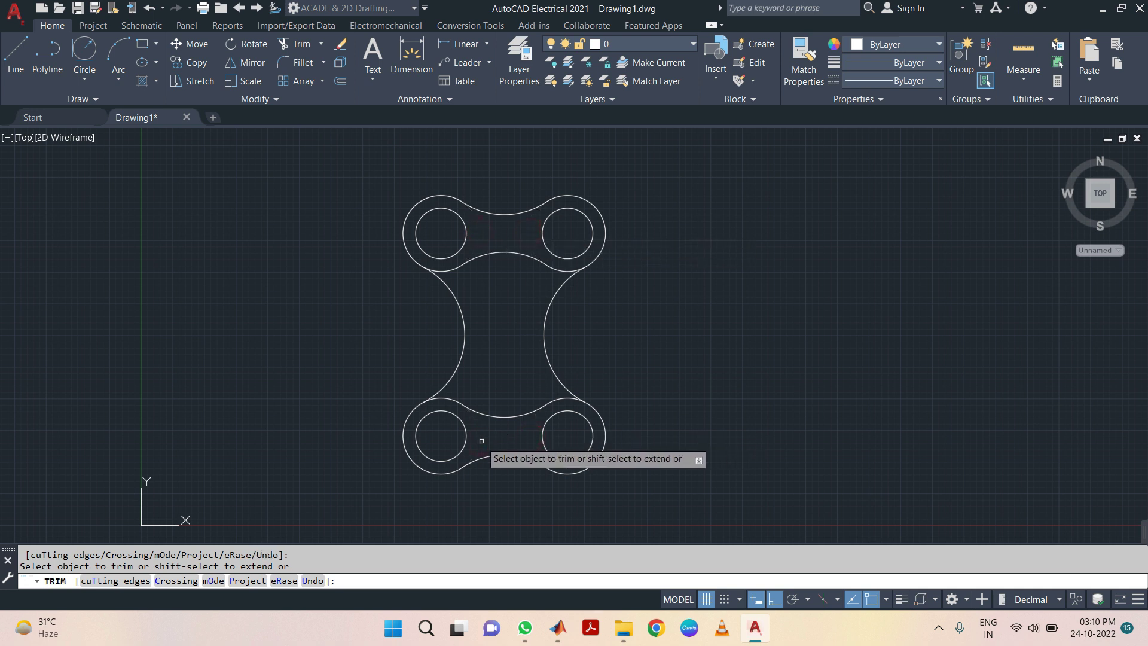
key(Escape)
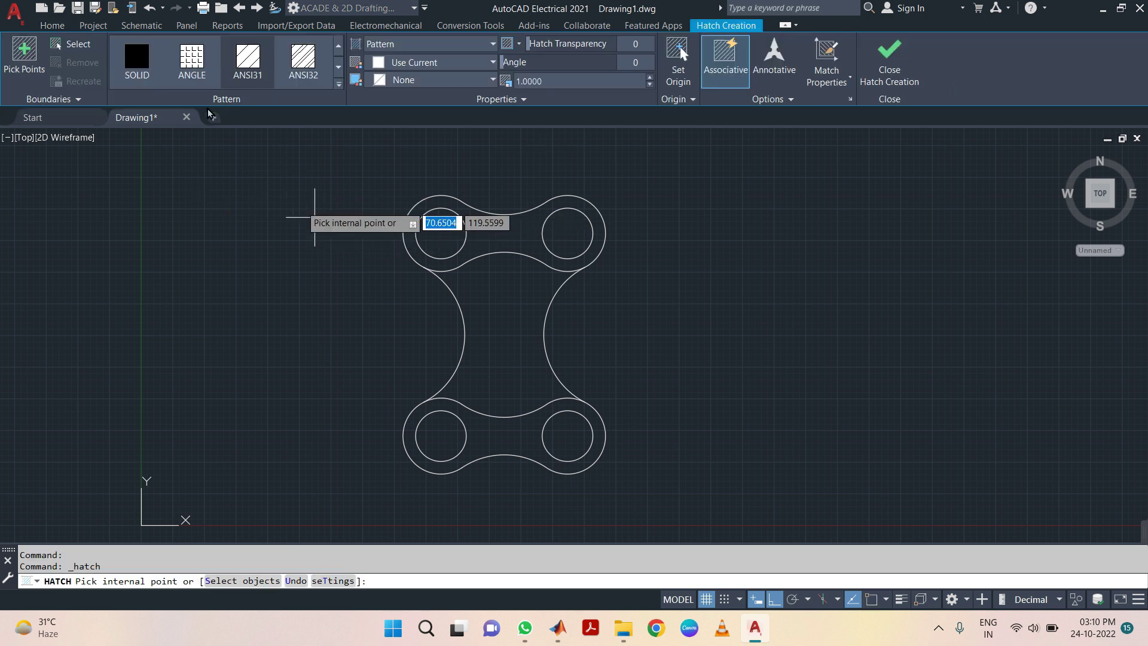
Set the hatch to a GR_SPHER gradient running from red to pale yellow.
click(395, 44)
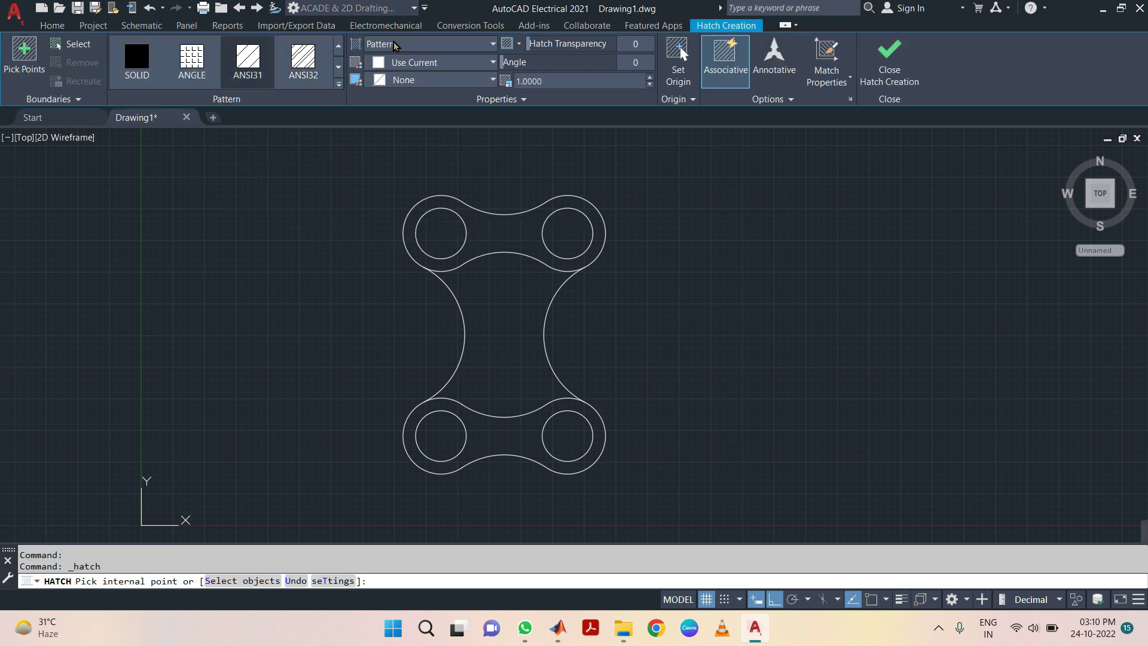
click(392, 75)
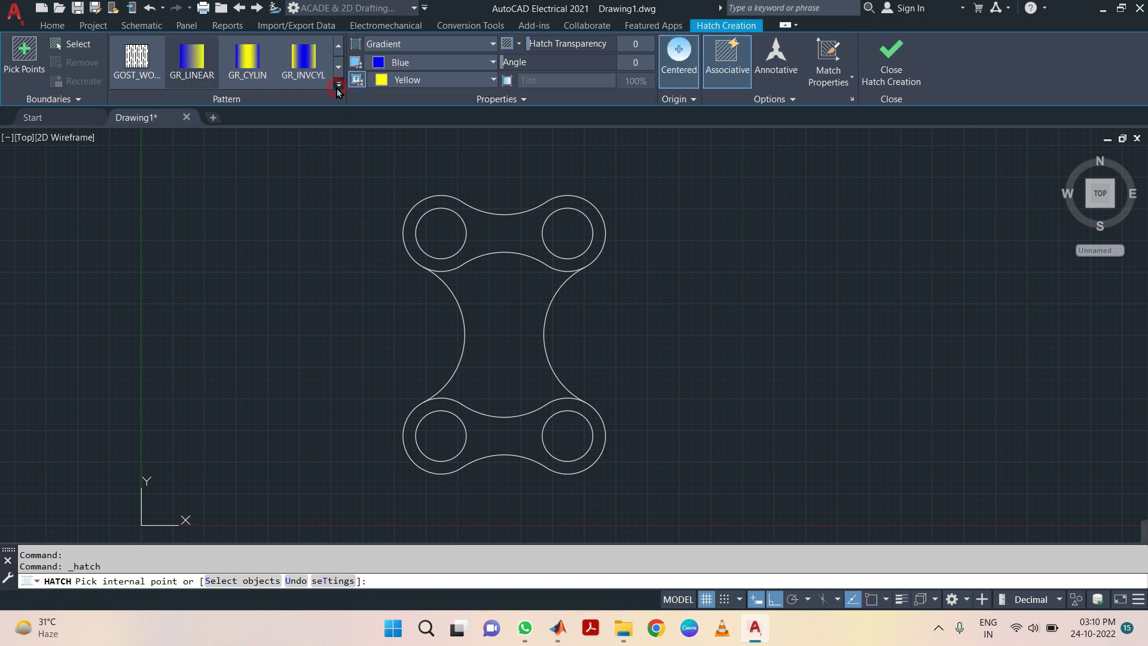
click(338, 87)
click(141, 117)
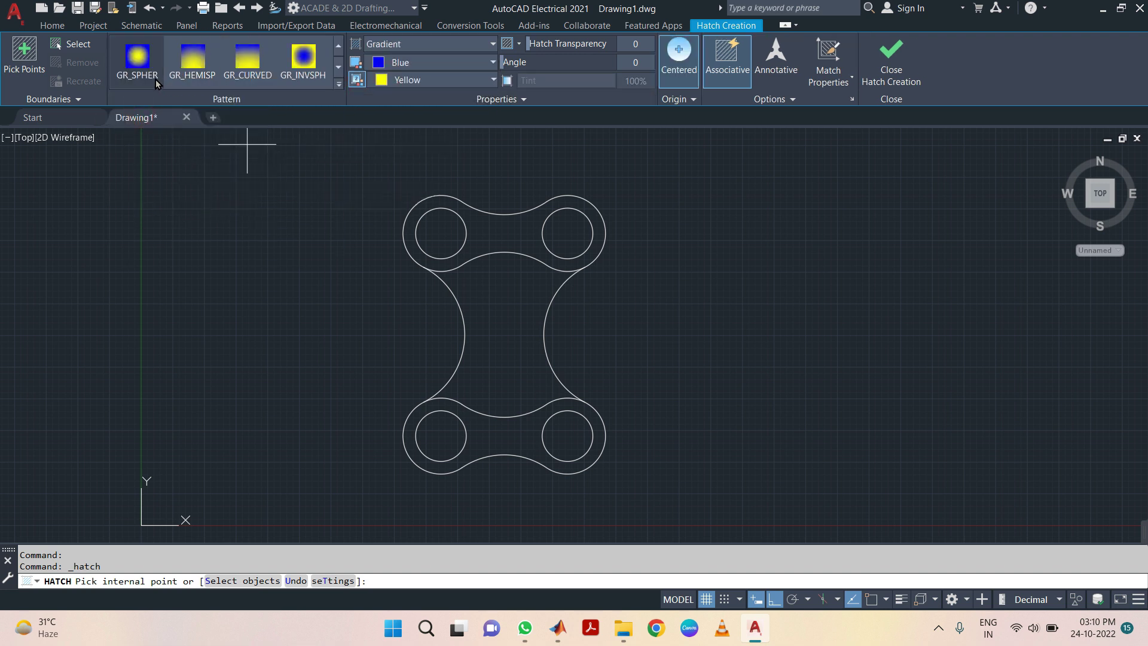
click(442, 64)
click(423, 99)
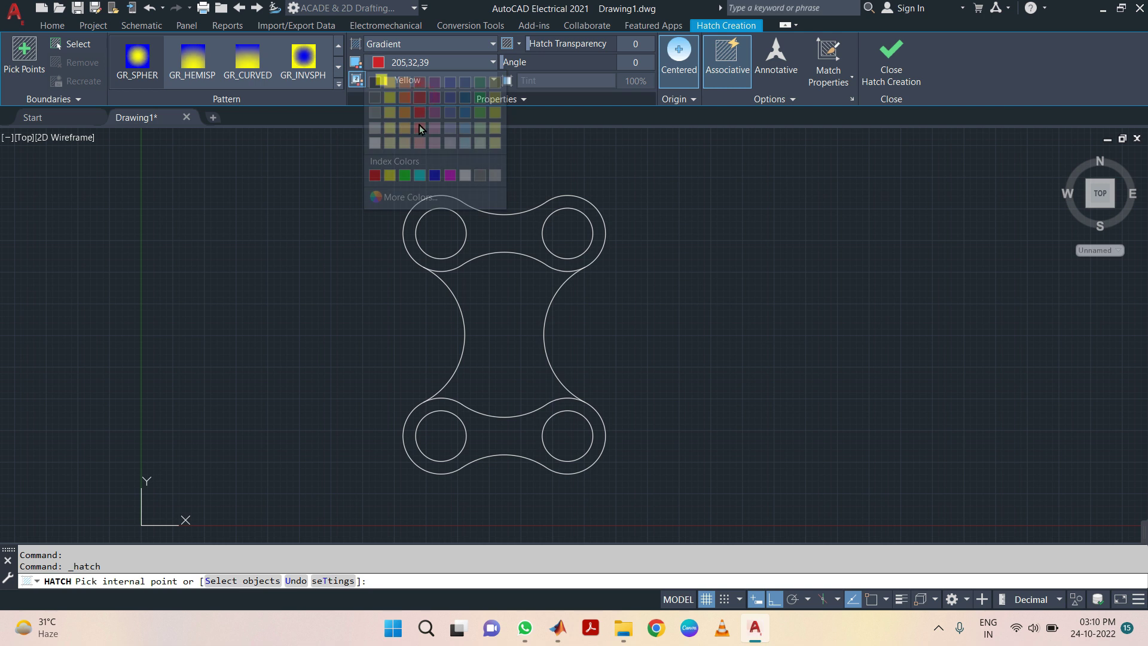
click(412, 80)
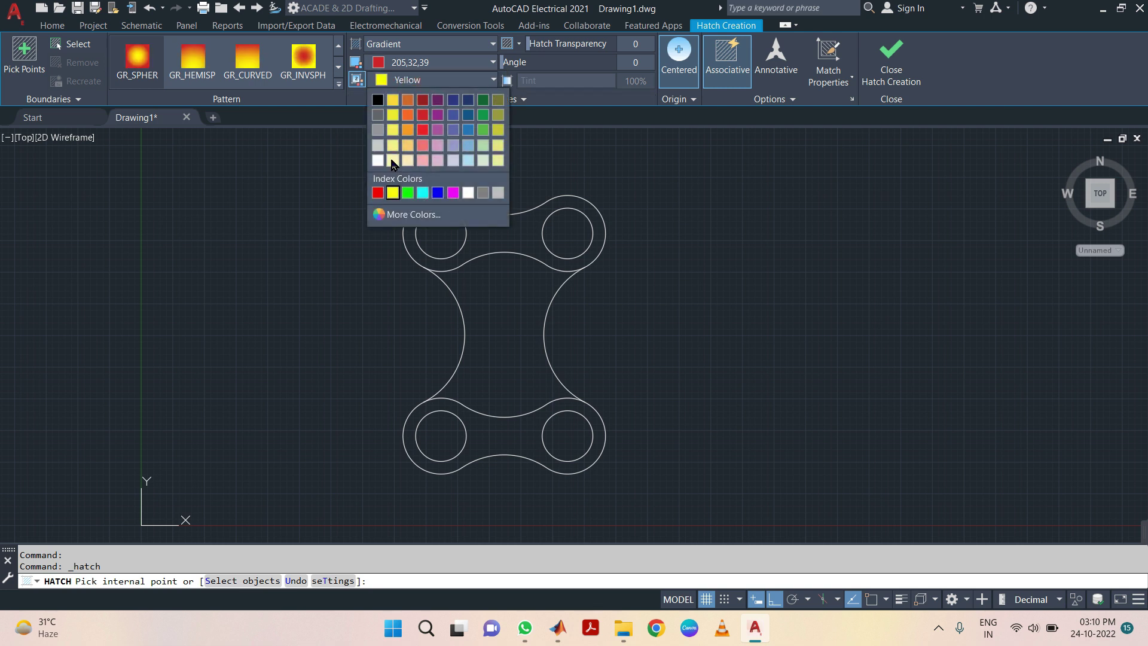
click(392, 160)
Apply the gradient to the top-left hole only, undoing an accidental top-right fill.
click(432, 237)
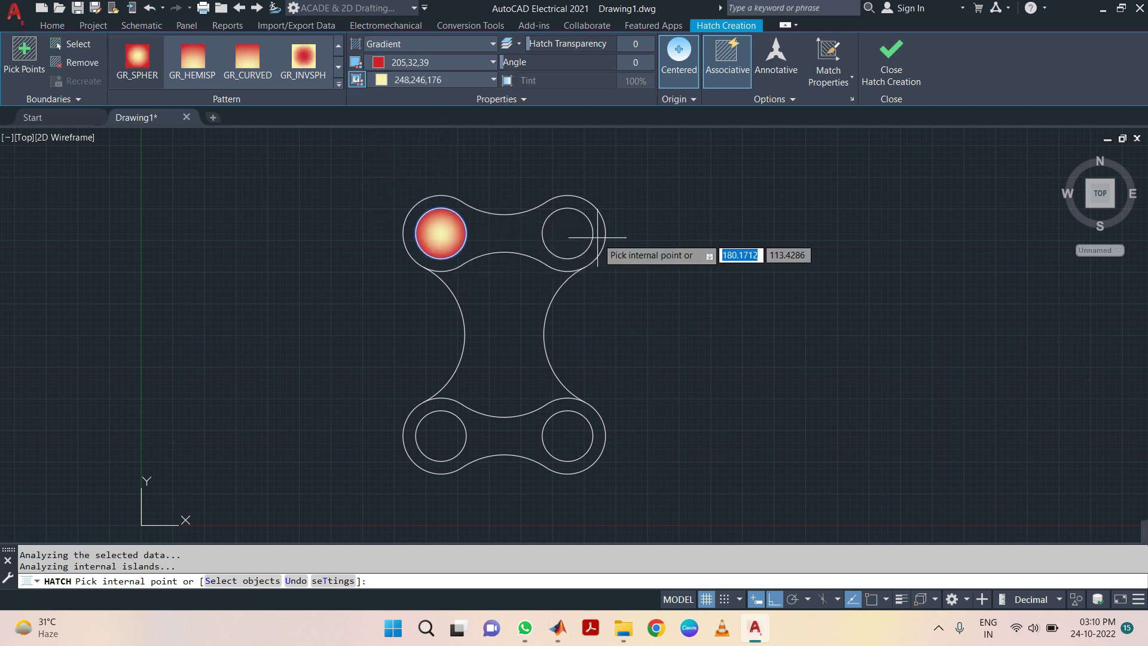
click(578, 236)
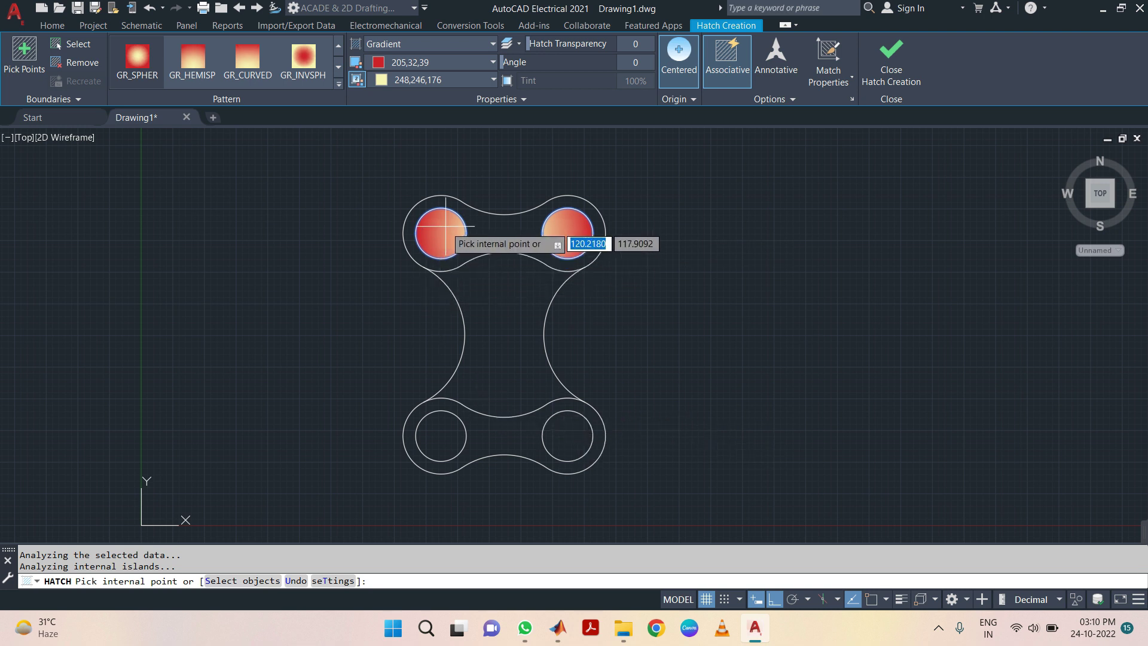
key(ctrl+z)
key(Escape)
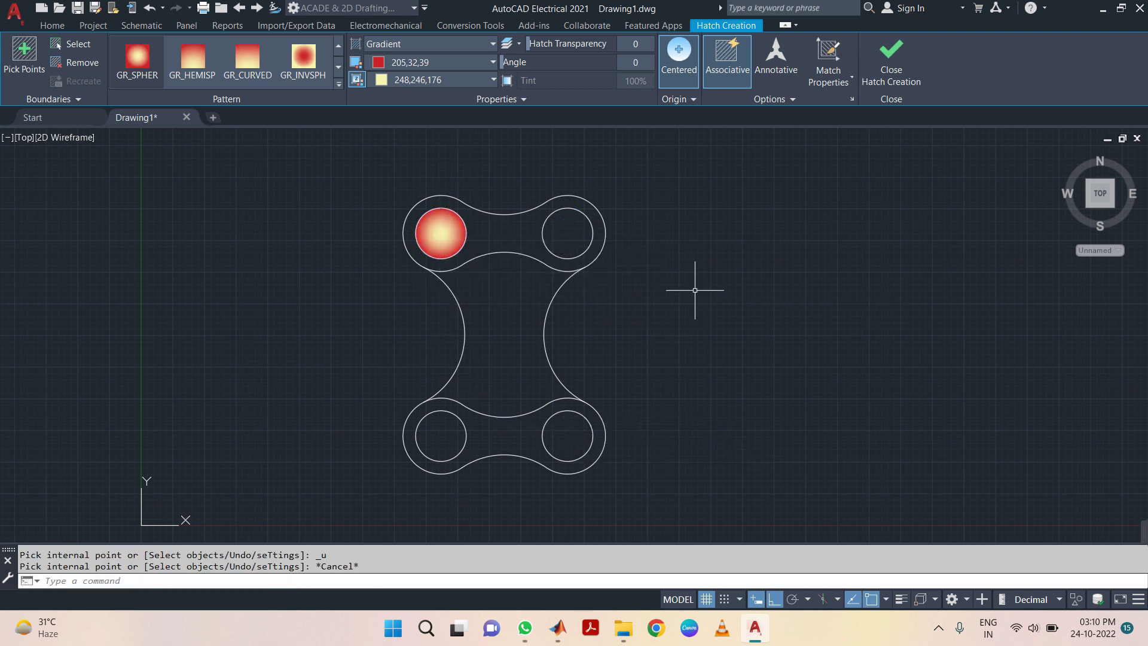
Fill the top-right hole with the red-to-pale-yellow spherical gradient.
click(142, 81)
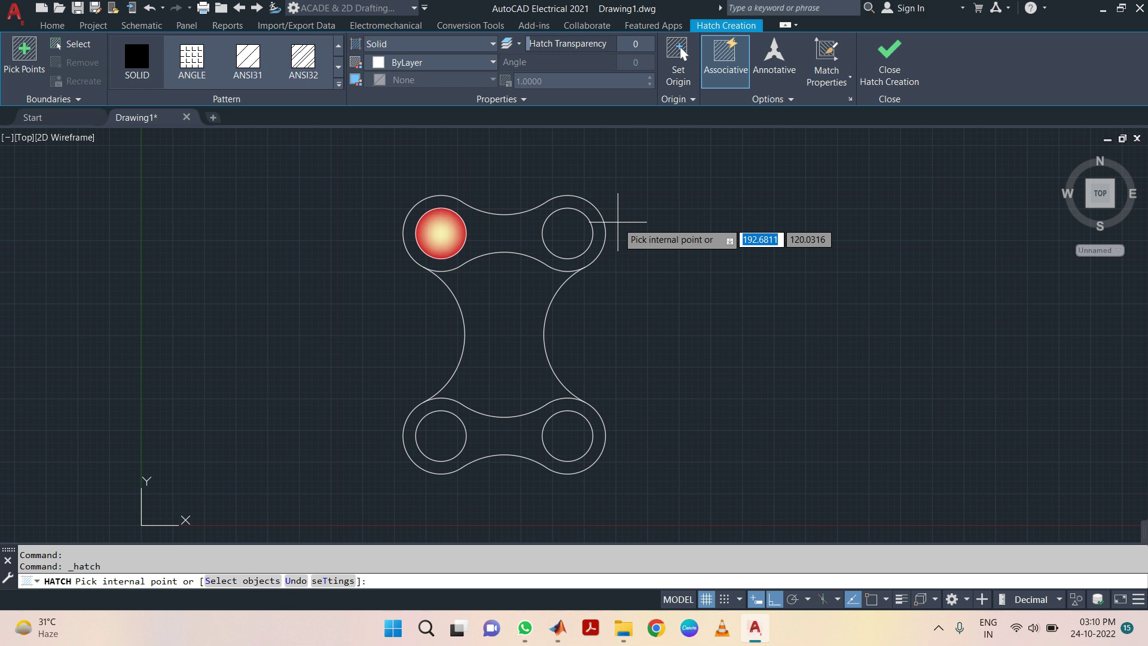
click(402, 43)
click(383, 75)
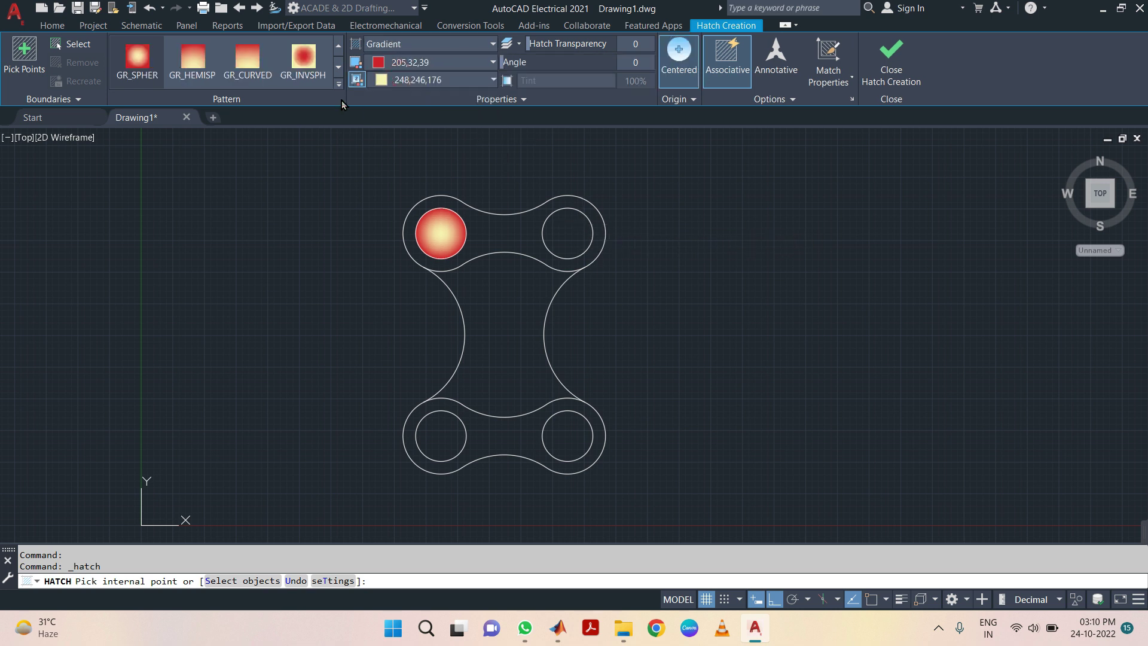
click(560, 226)
key(Escape)
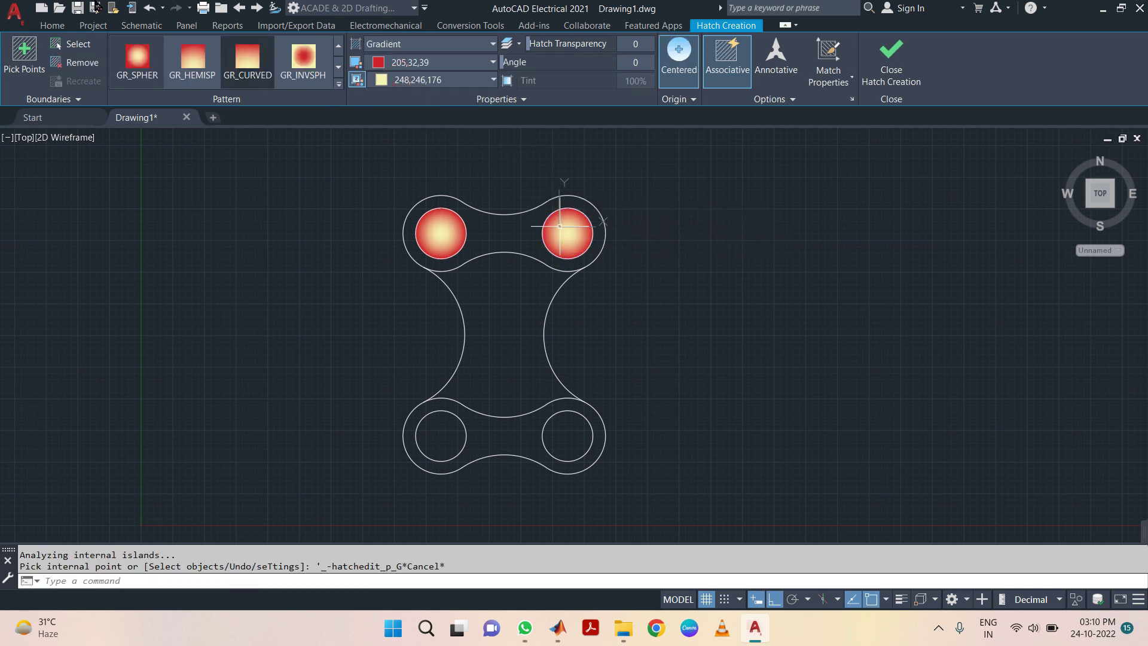
key(Return)
Fill the bottom-left hole with the same spherical gradient.
click(143, 84)
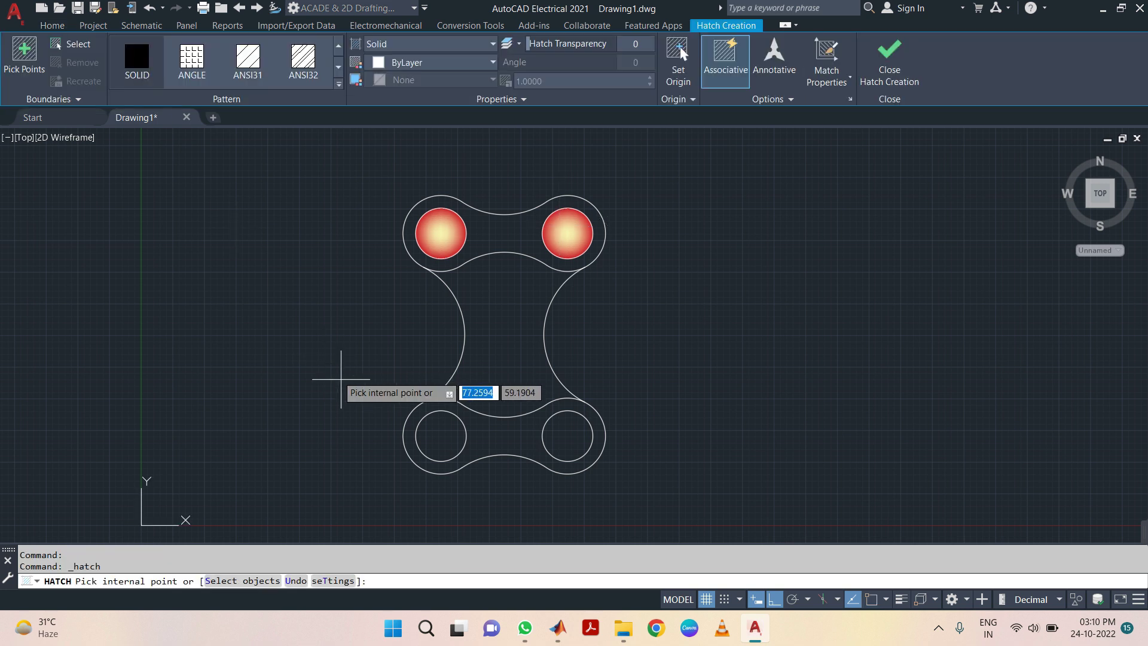
click(380, 44)
click(383, 78)
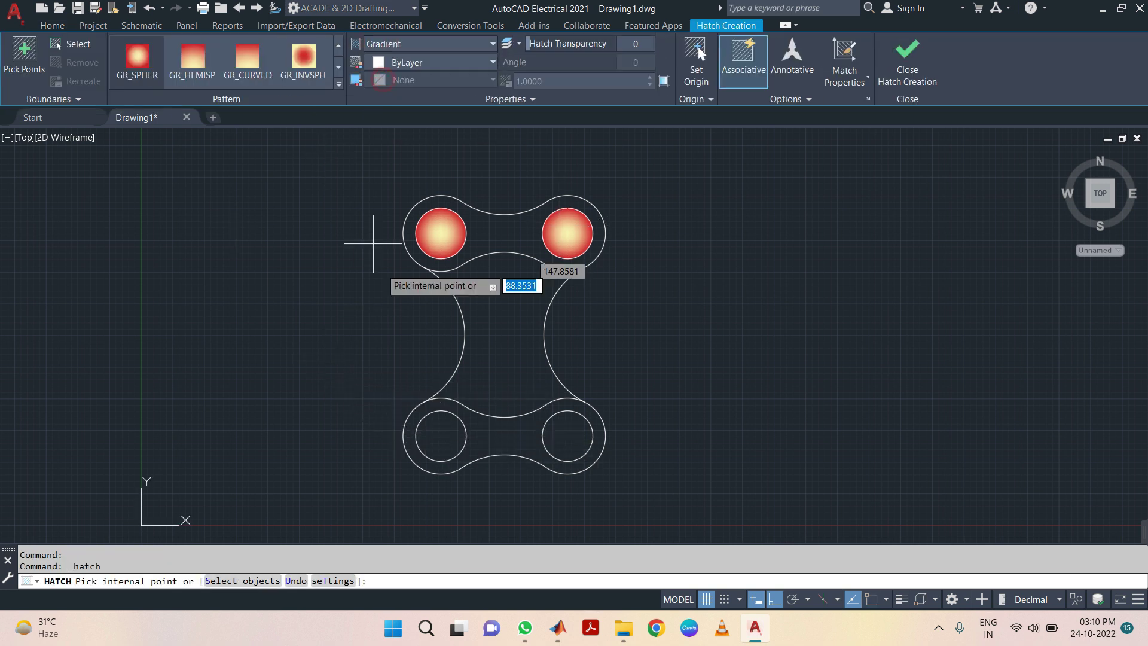
click(440, 436)
key(Escape)
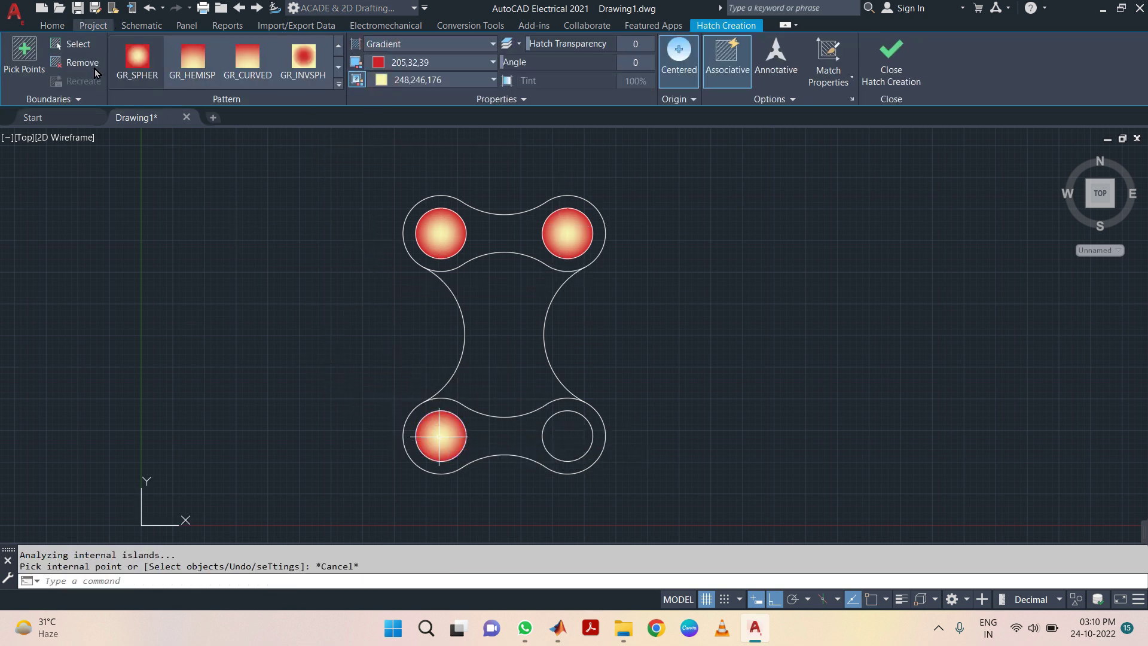
key(Escape)
Fill the bottom-right hole with the same spherical gradient.
key(Return)
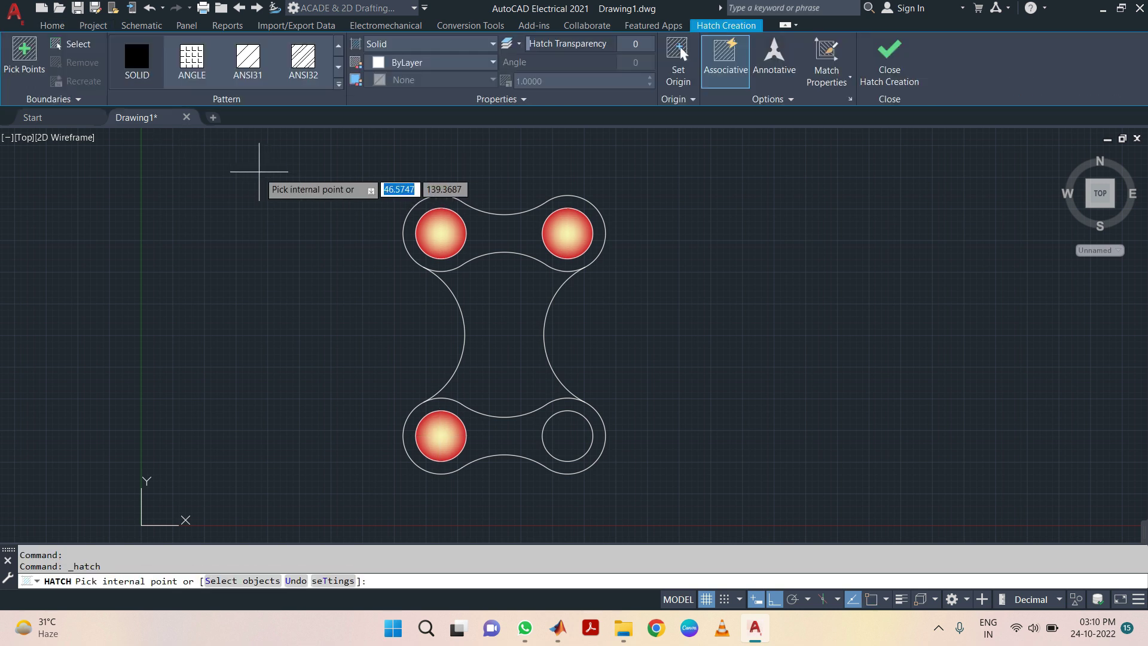
click(383, 44)
click(392, 79)
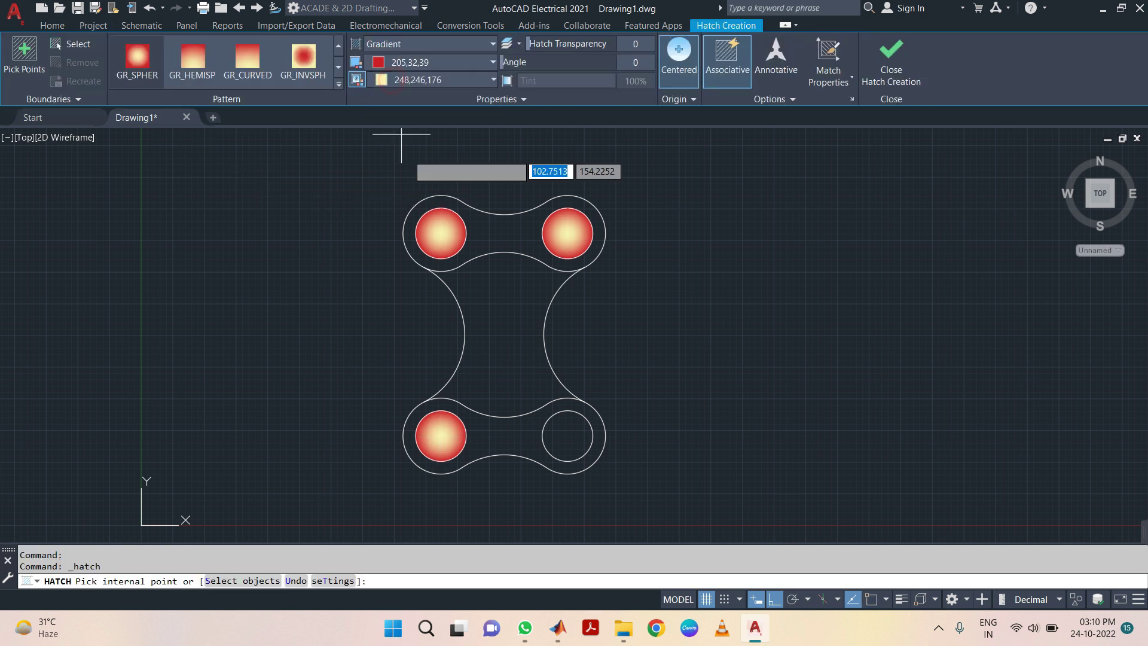
click(577, 441)
key(Escape)
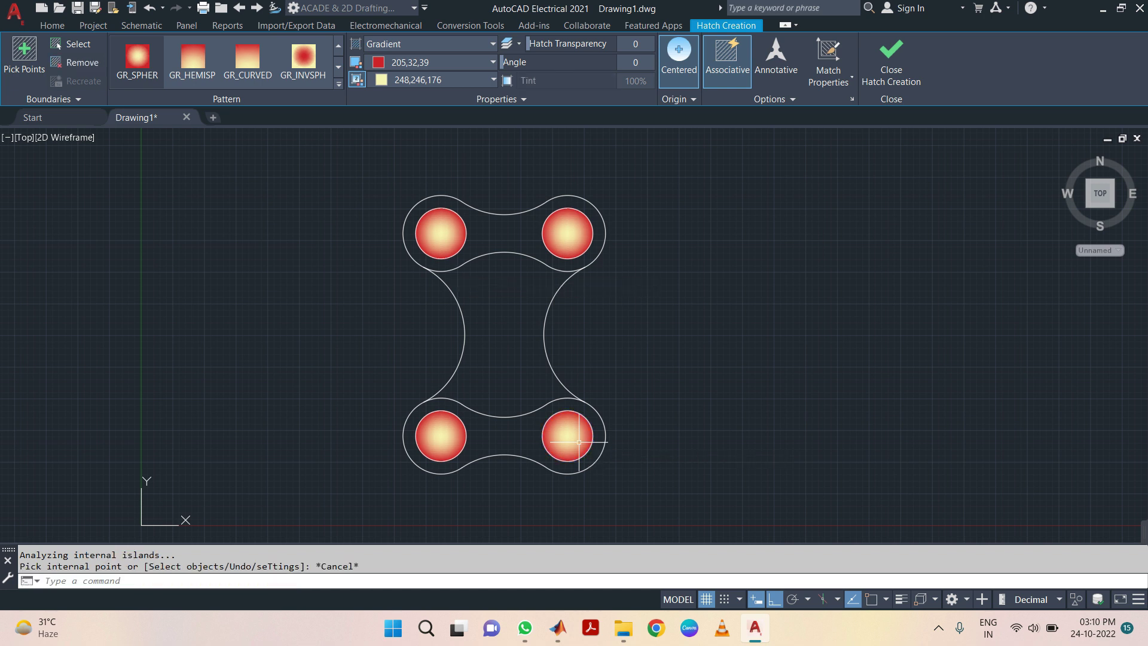
click(138, 80)
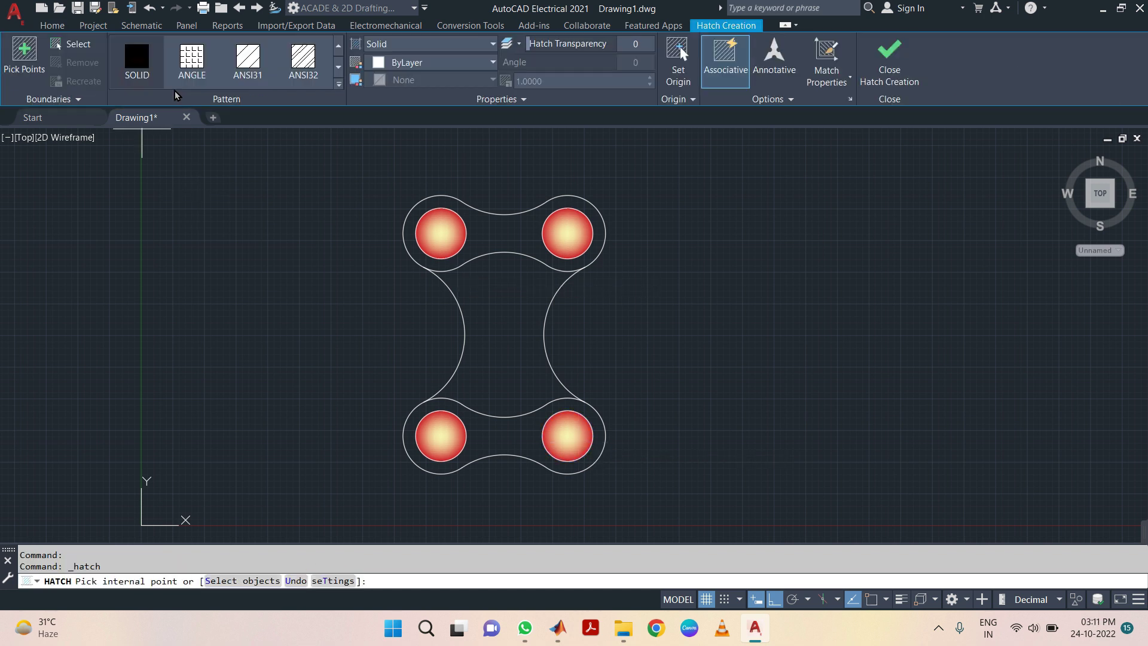
Fill the central concave region with solid green, colour 110.
click(394, 64)
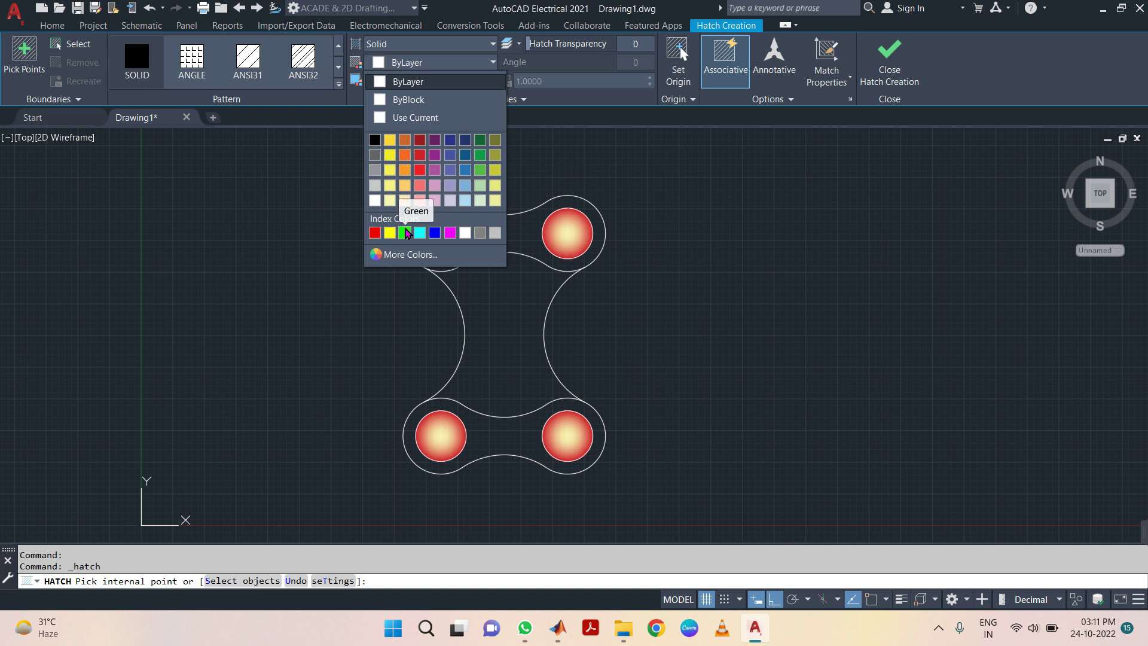
click(395, 252)
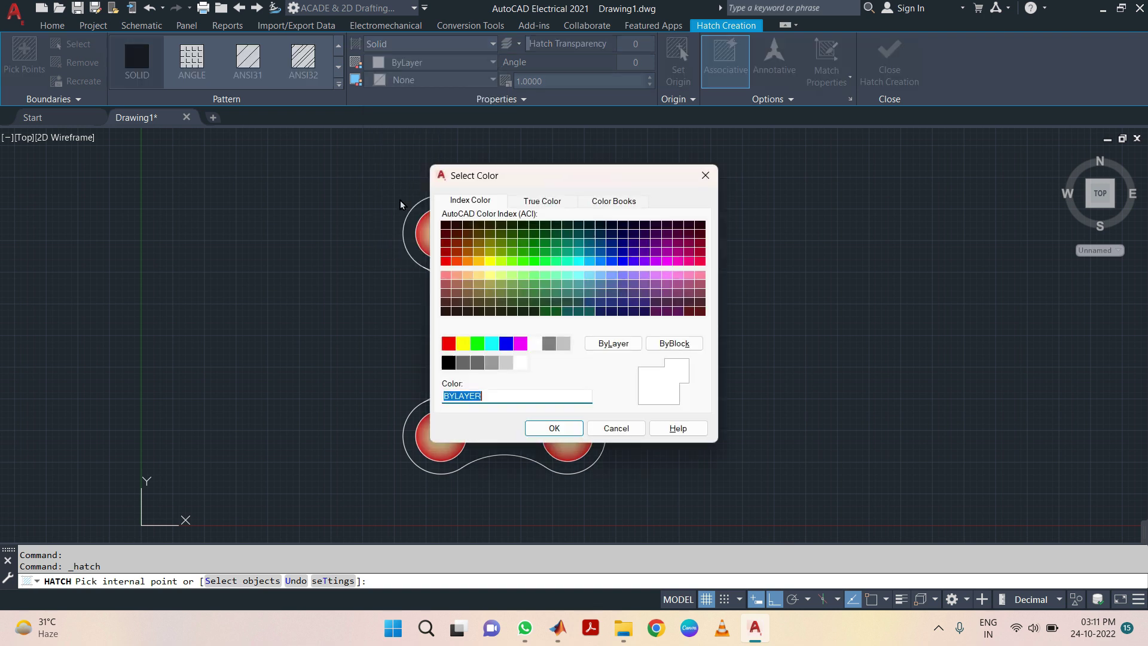
click(547, 262)
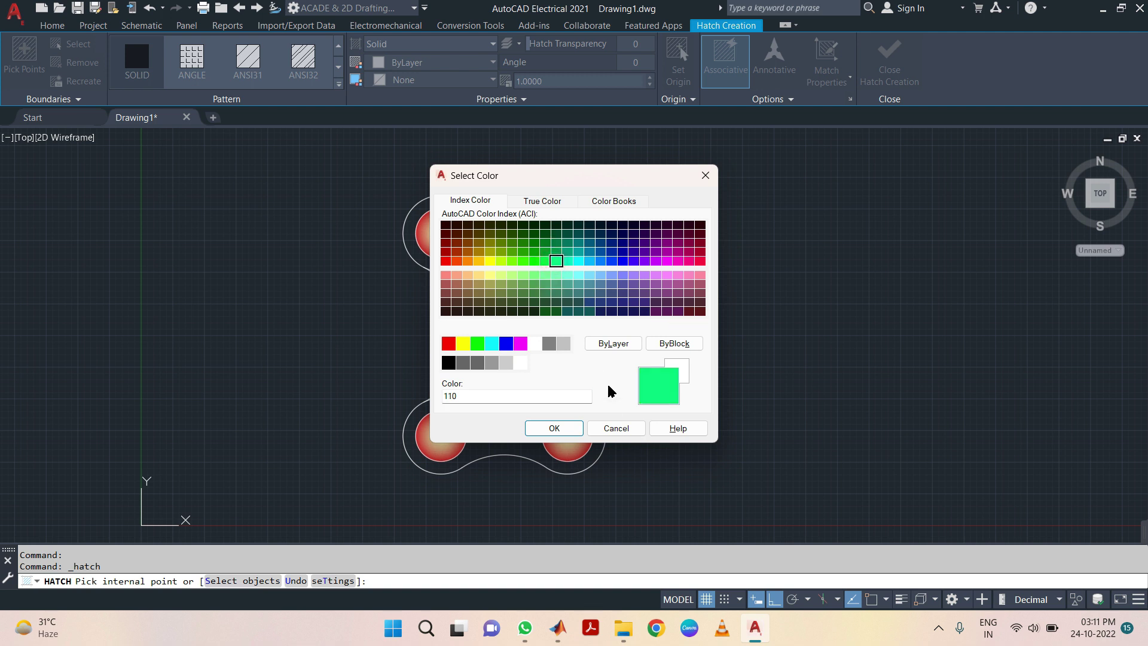
click(565, 428)
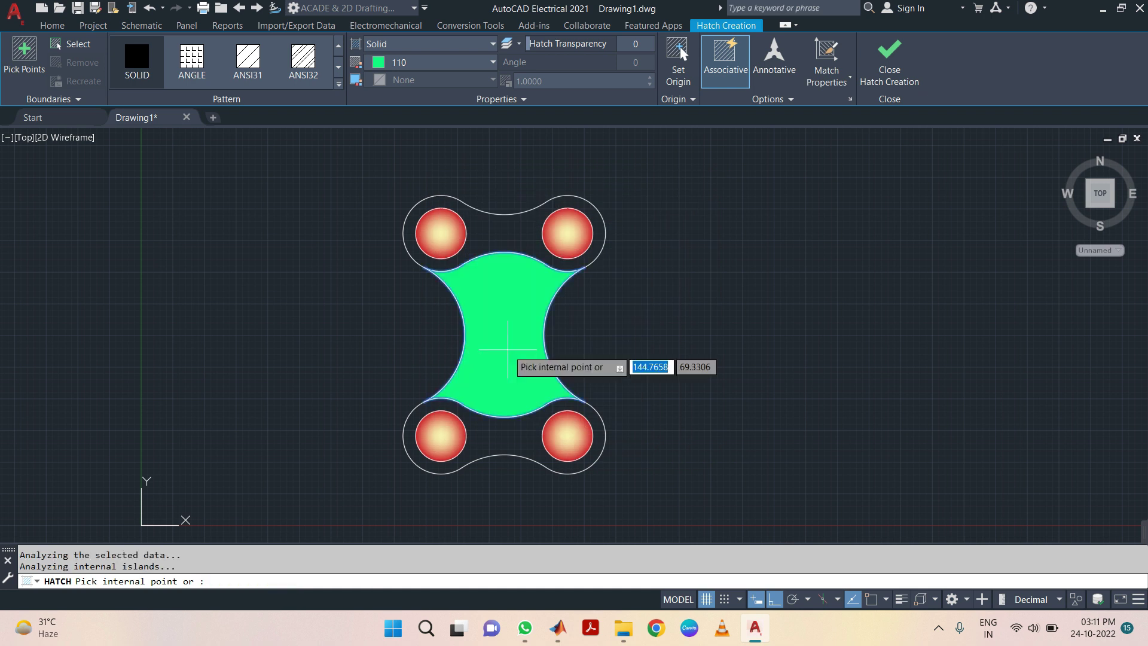
key(Escape)
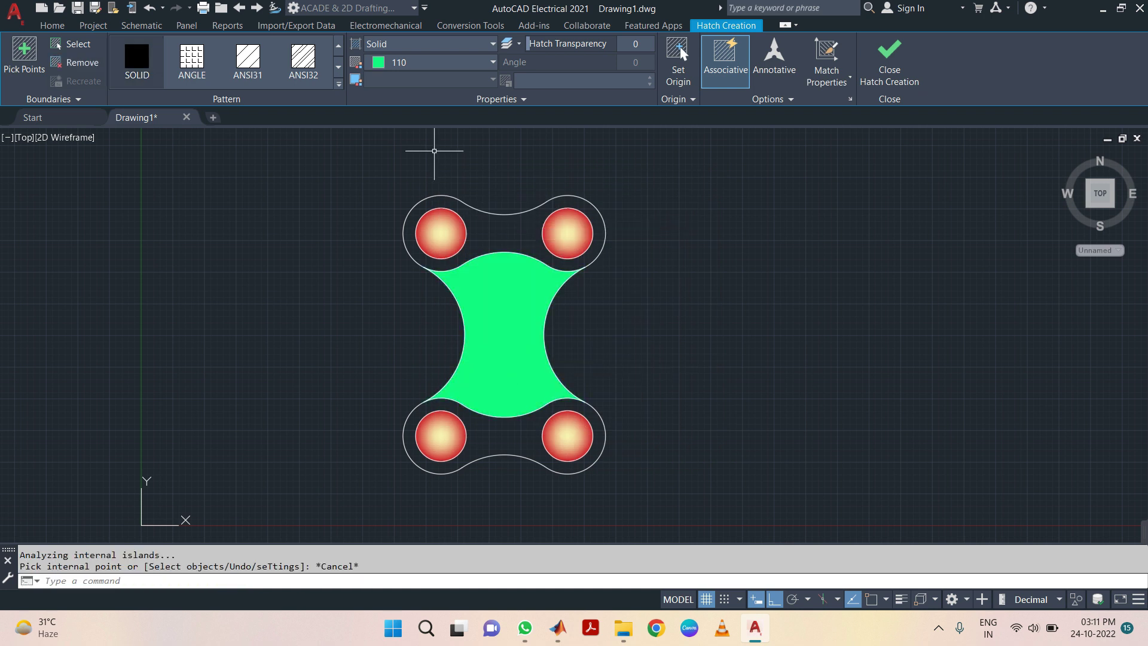
Start a new Gradient hatch with its pattern gallery expanded.
click(143, 83)
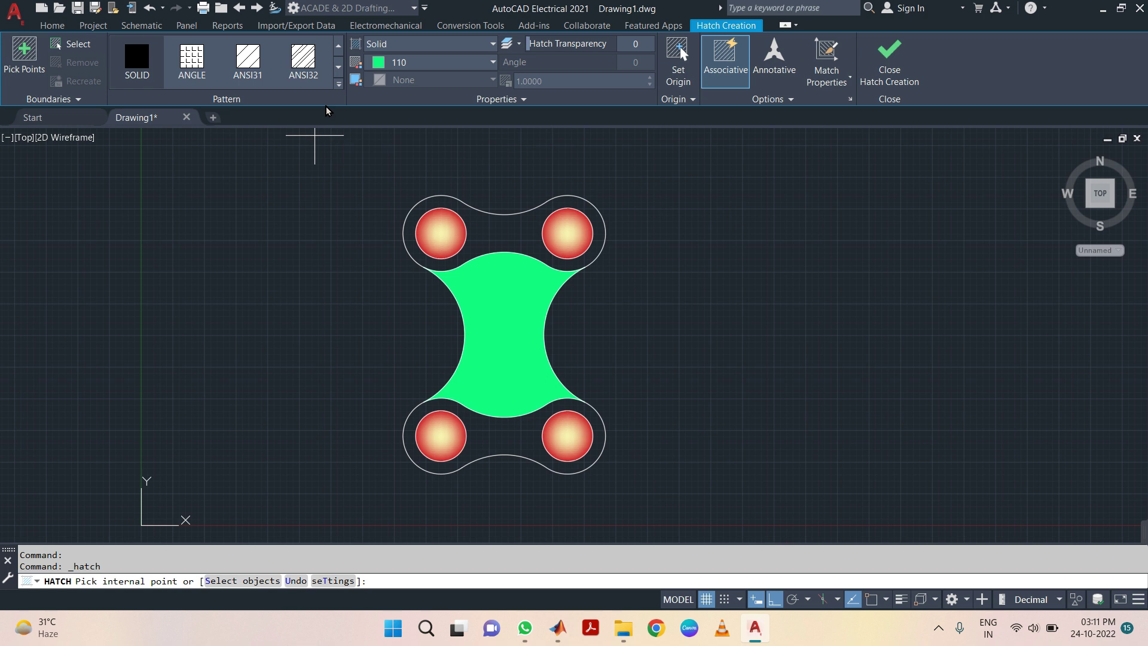
click(390, 43)
click(383, 77)
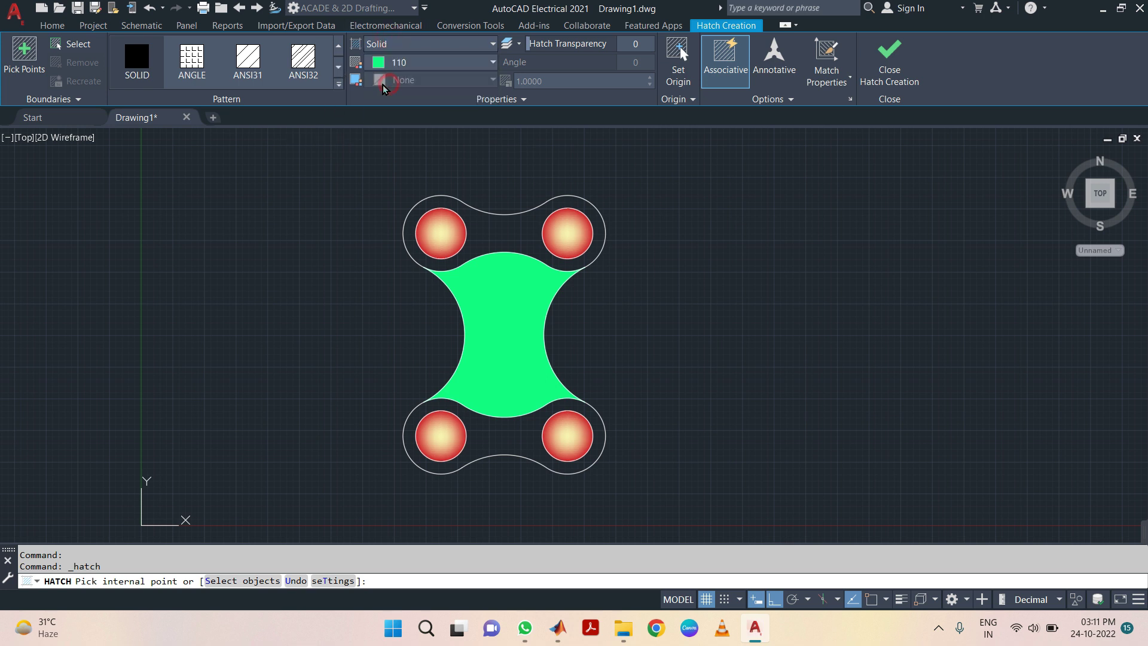
click(338, 85)
scroll(257, 114, up, 2)
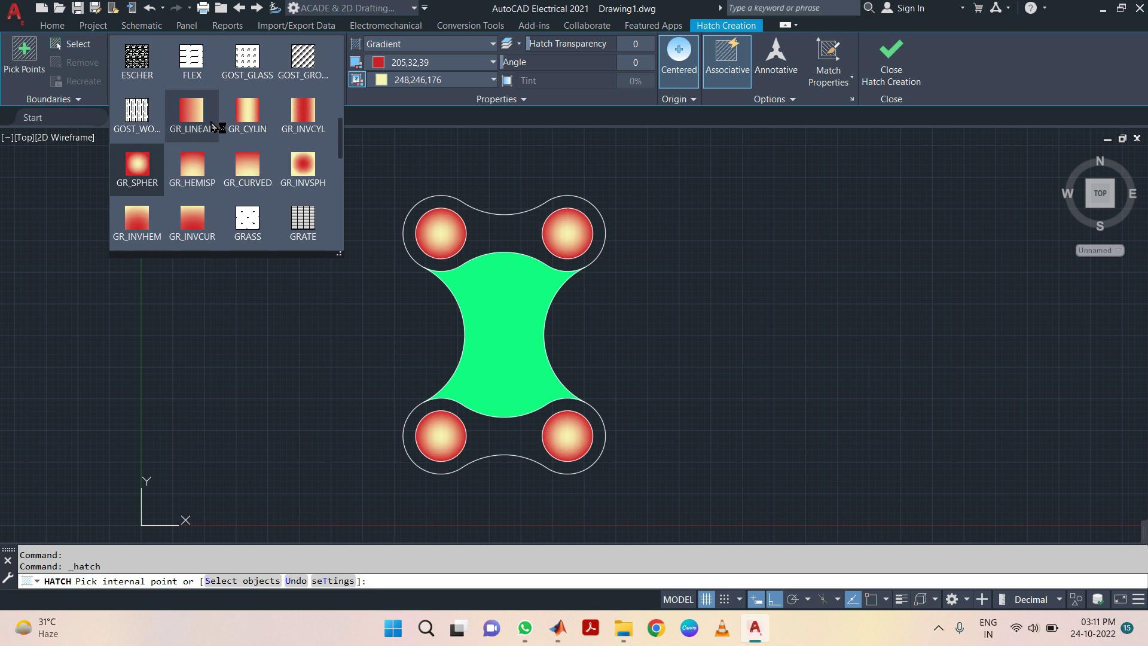
Fill the top and bottom link bands with a GR_LINEAR Magenta-to-Yellow gradient.
click(212, 125)
click(386, 66)
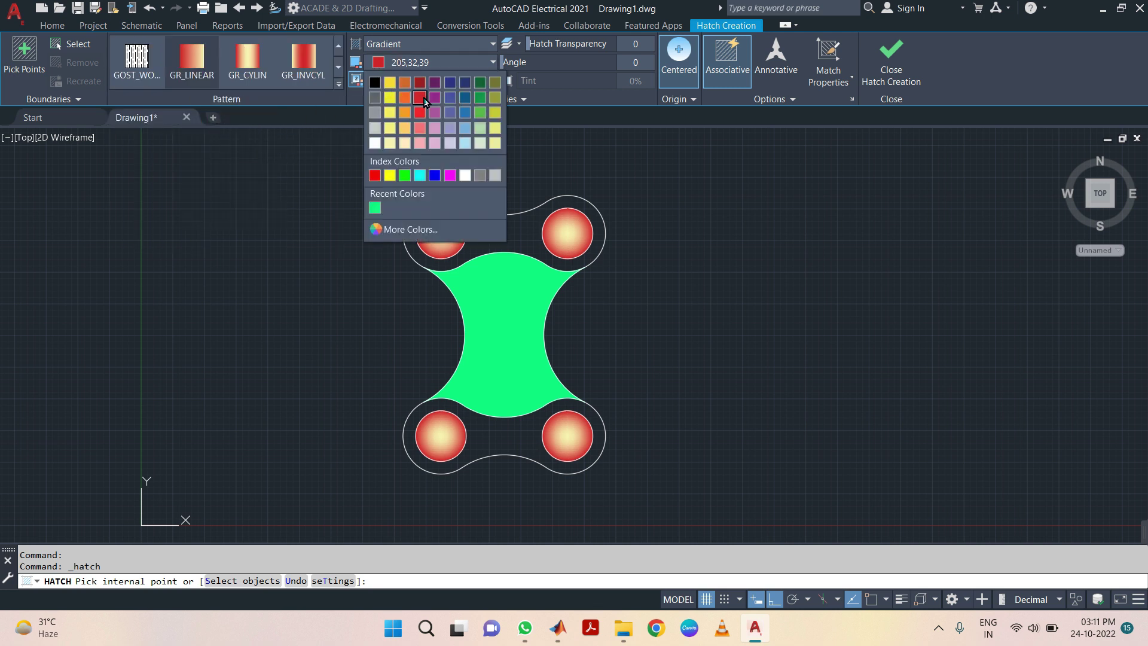
click(449, 175)
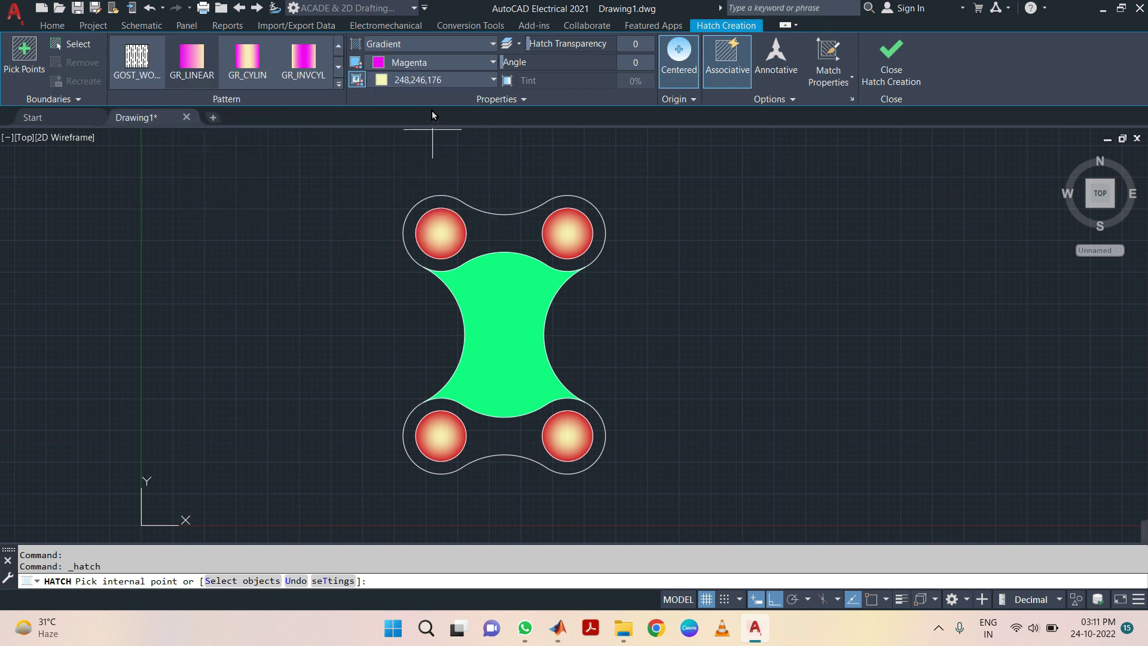
click(416, 79)
click(392, 193)
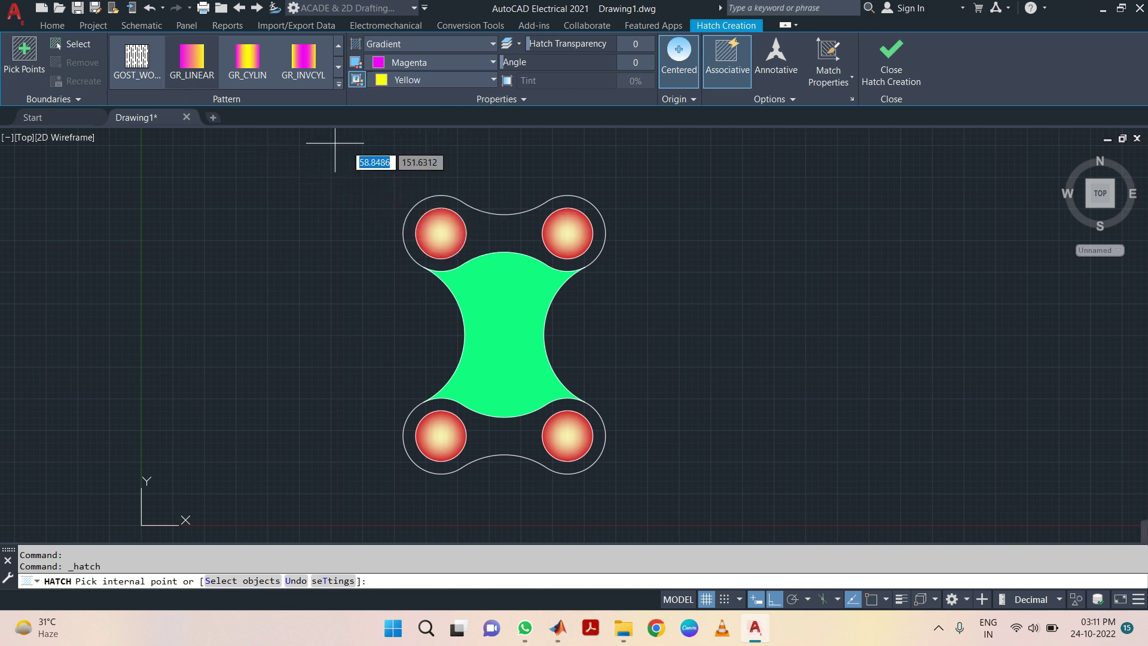
click(484, 232)
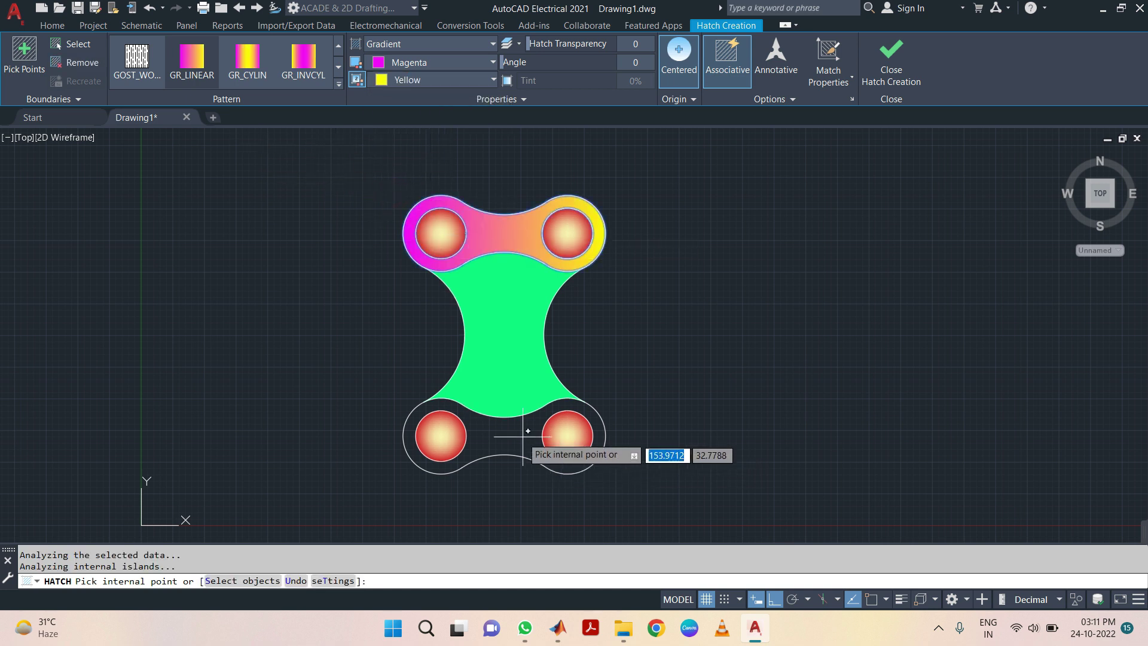
click(501, 426)
key(Escape)
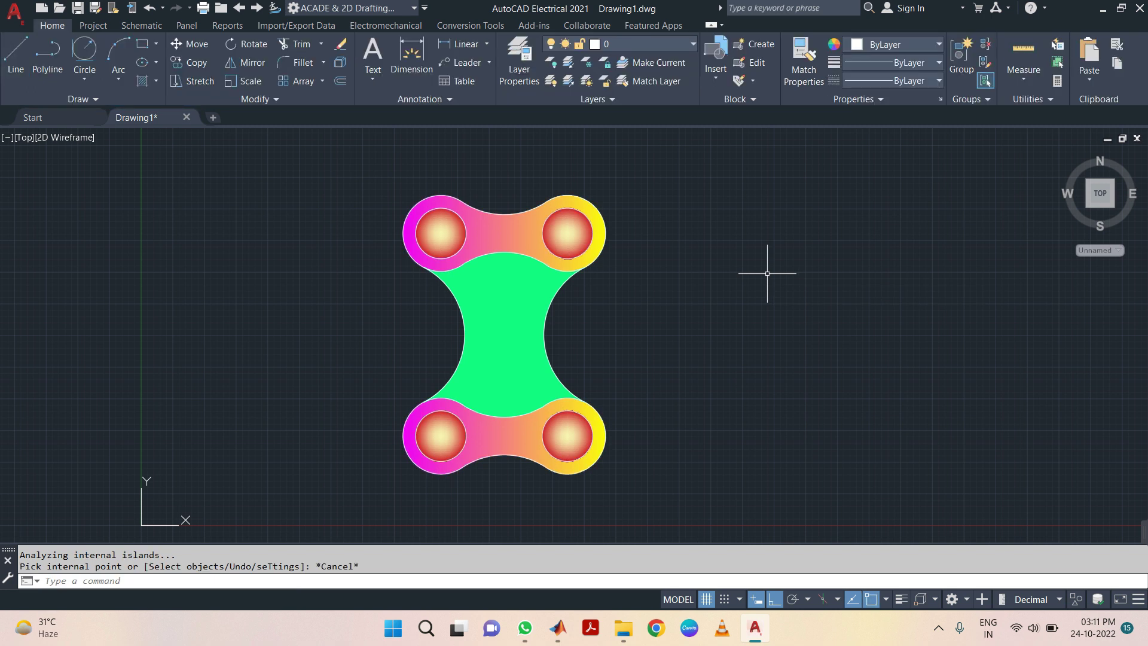
Add an R10.0 radius dimension to the top-left hole.
click(467, 45)
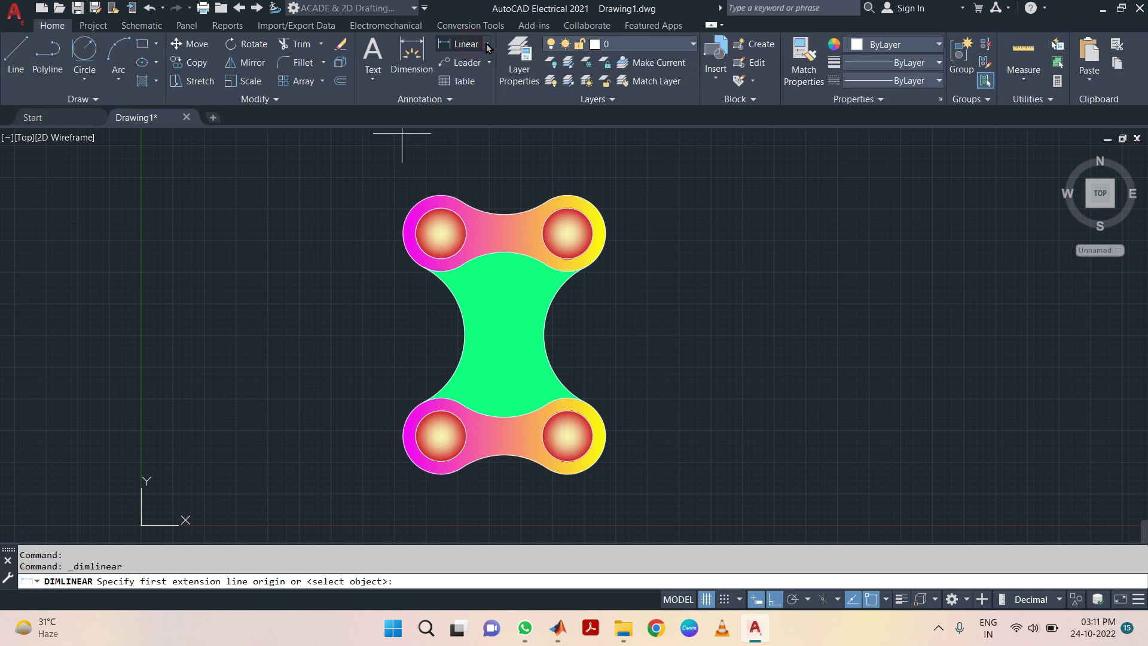
click(484, 186)
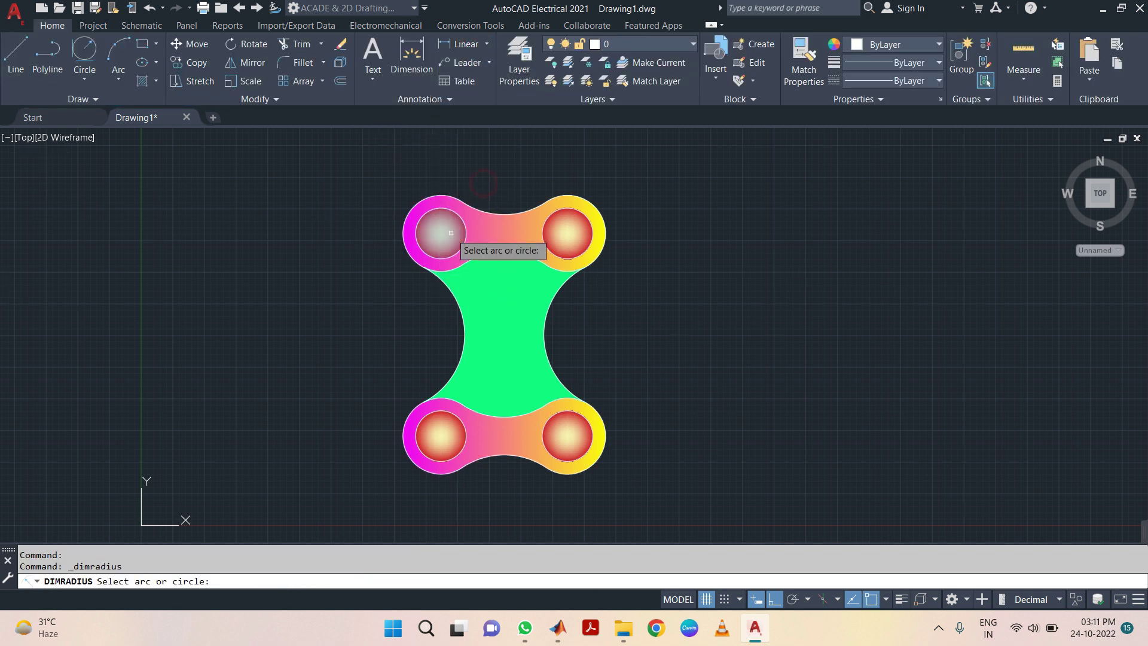
click(423, 210)
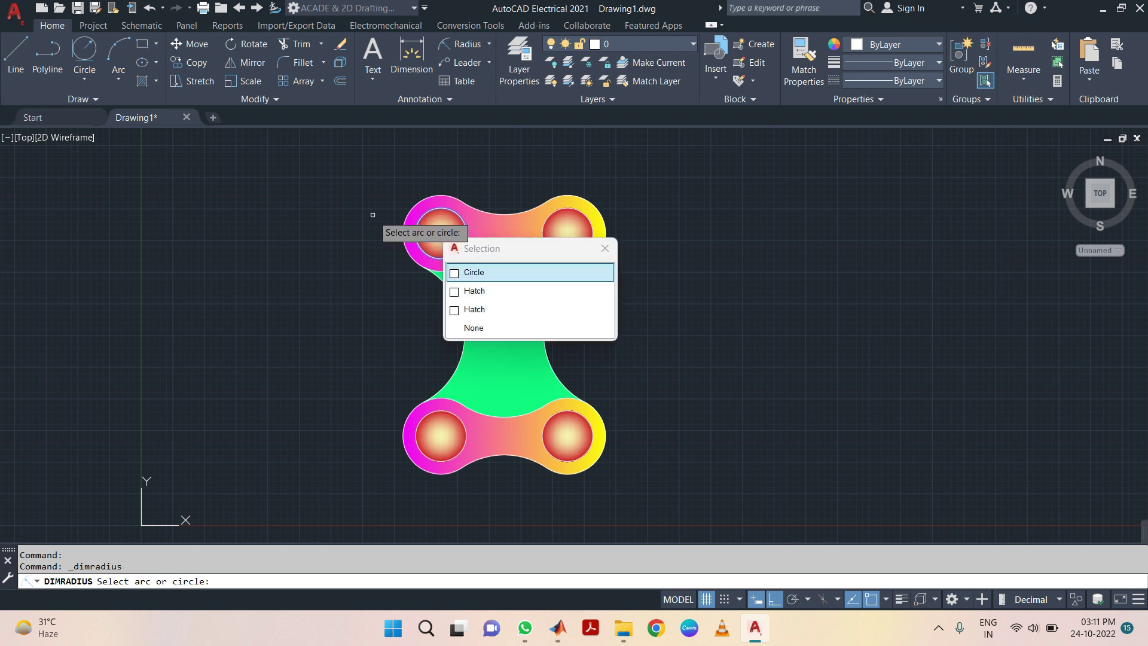
key(Return)
click(388, 222)
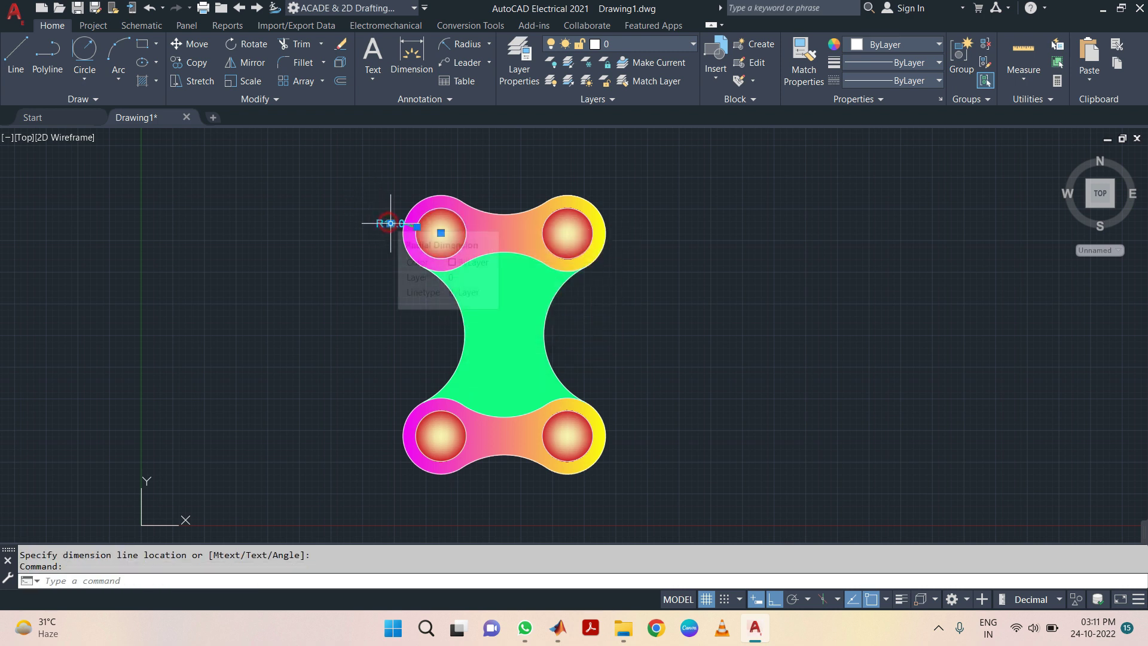
click(387, 223)
click(383, 210)
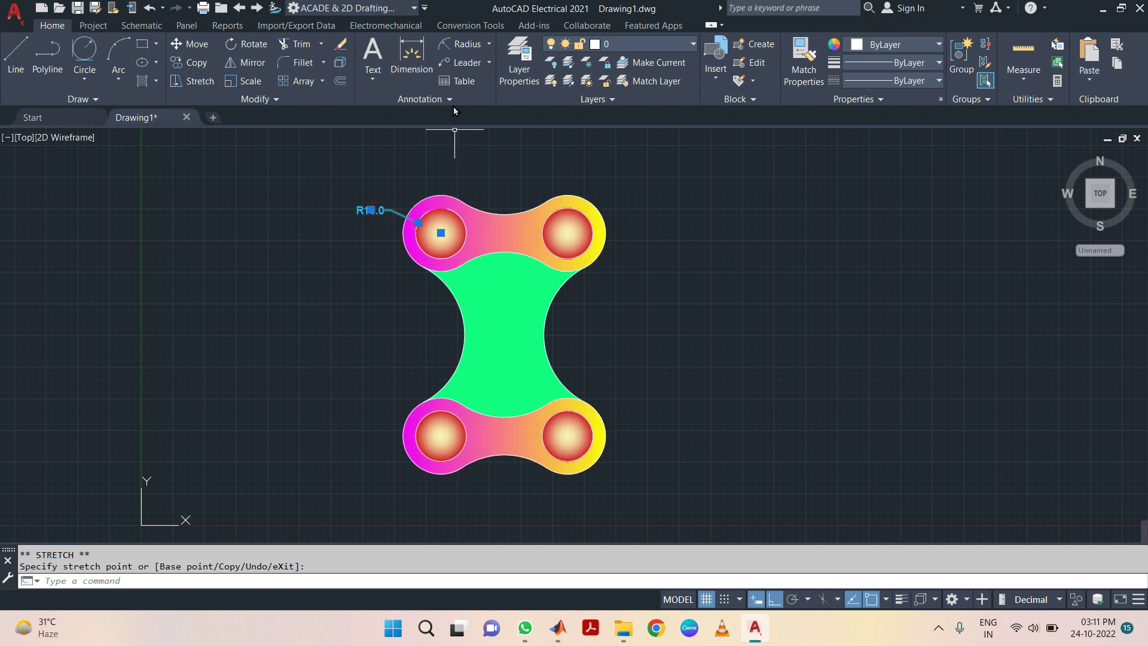
key(Escape)
Dimension the top-left and top-right outer boss arcs as R15.0.
key(Return)
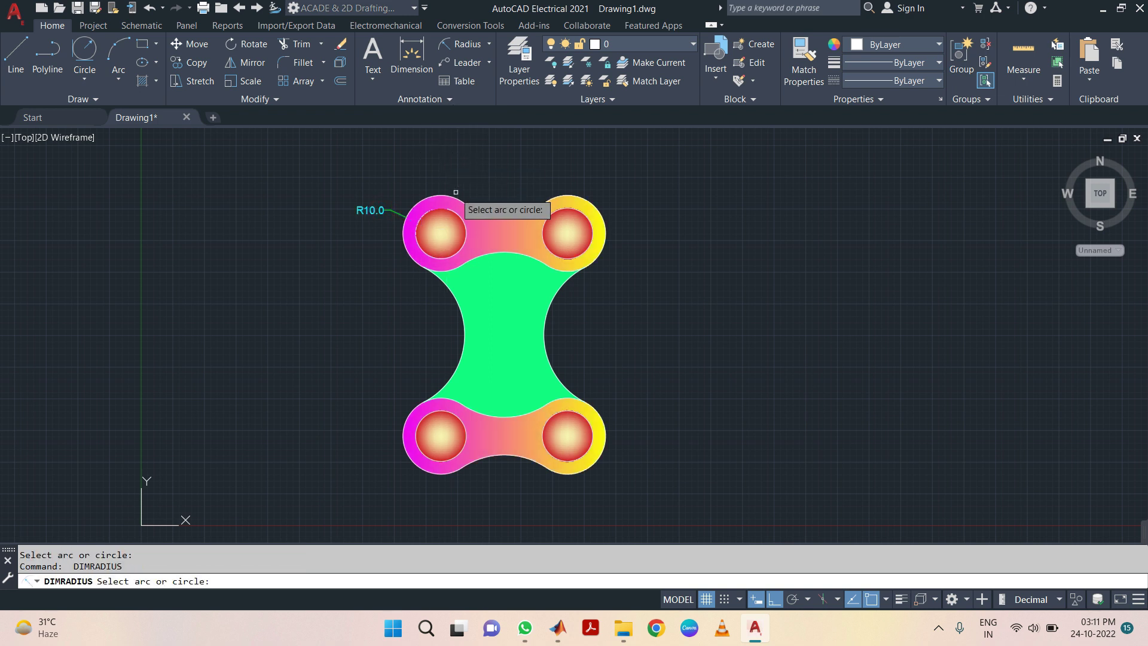
click(446, 195)
click(479, 249)
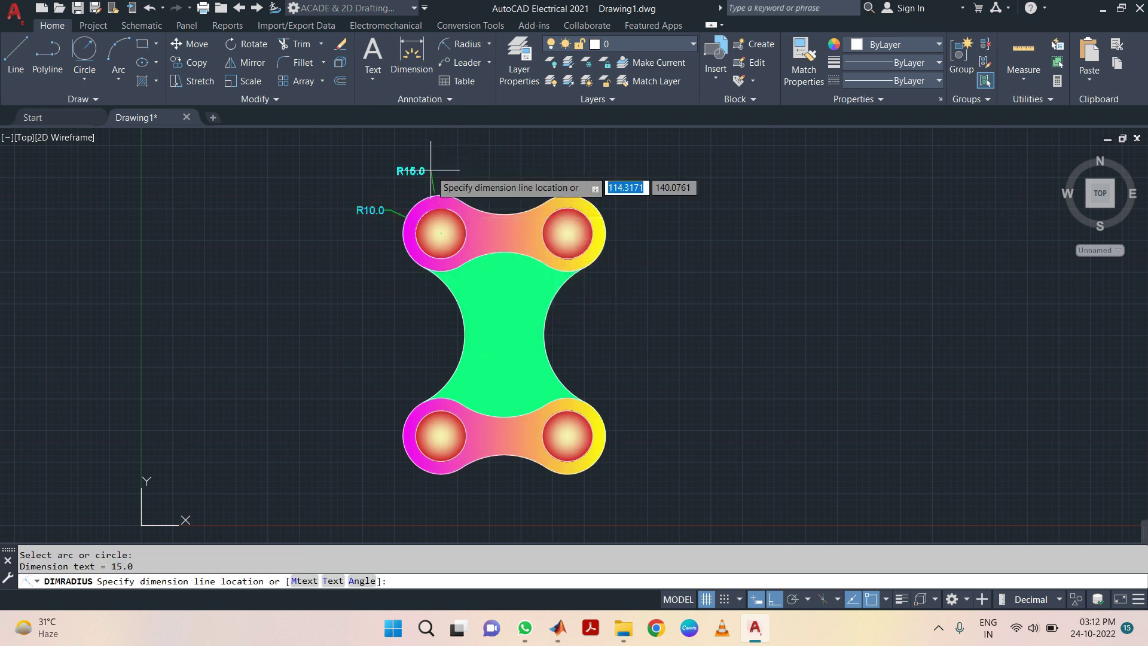
click(431, 170)
key(Return)
click(588, 200)
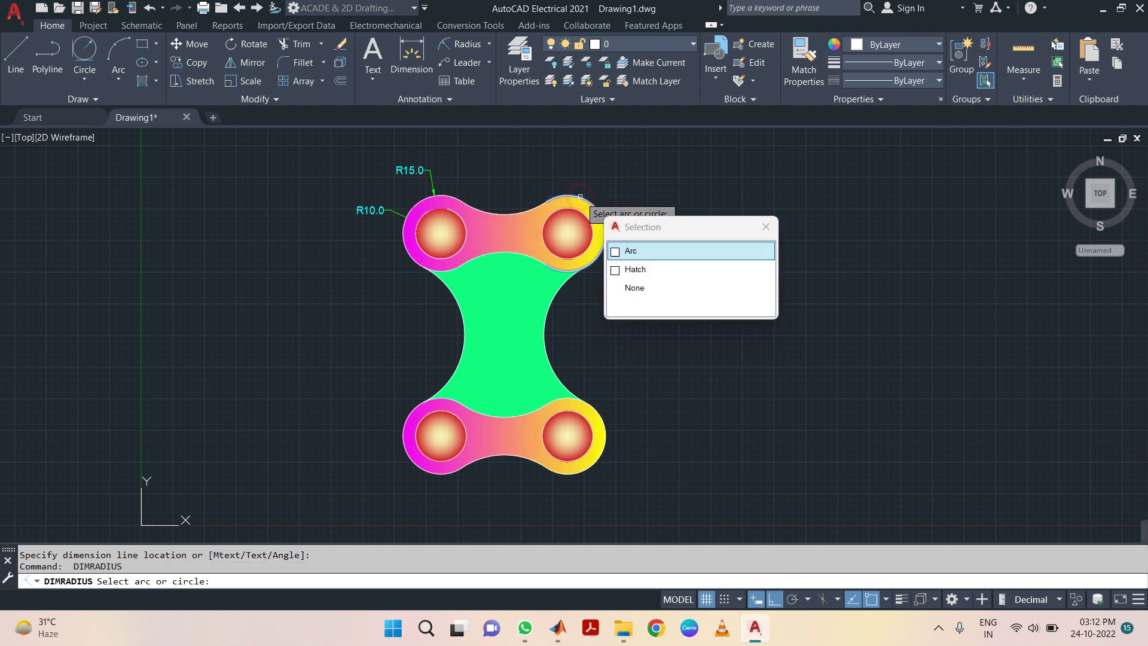
key(Return)
click(605, 186)
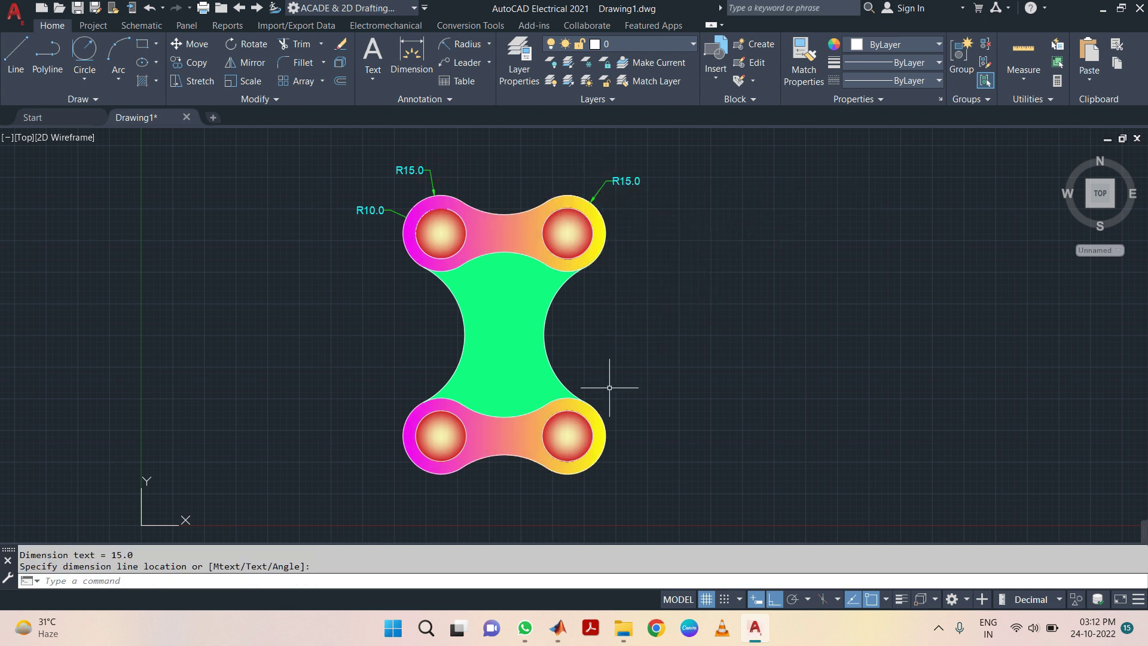
Dimension the right and top concave arcs as R30.0.
key(Return)
click(545, 340)
click(592, 392)
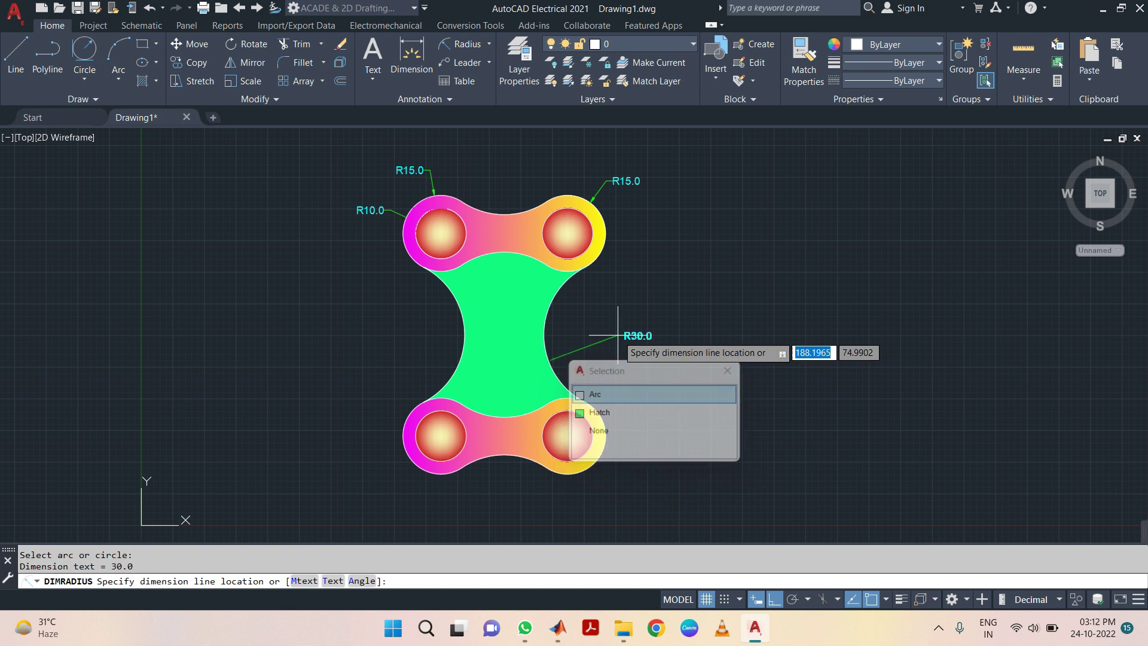
click(567, 342)
key(Return)
click(499, 213)
click(547, 264)
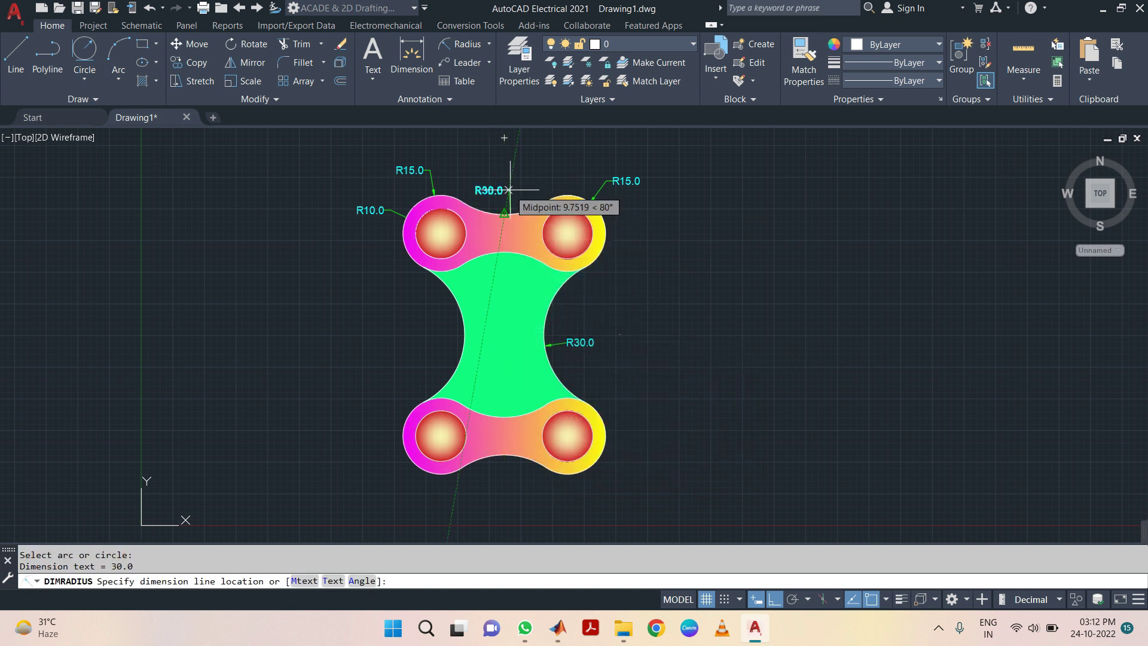
click(496, 187)
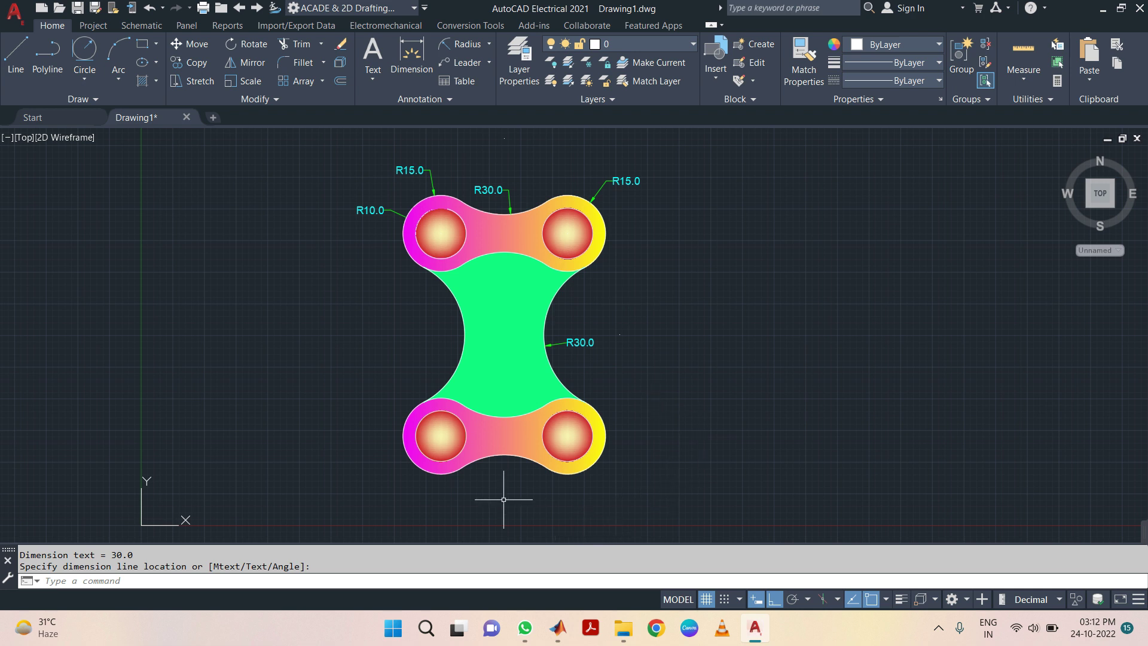
key(Escape)
Add a 50.0 linear dimension between the top two boss centres, above the plate.
click(458, 43)
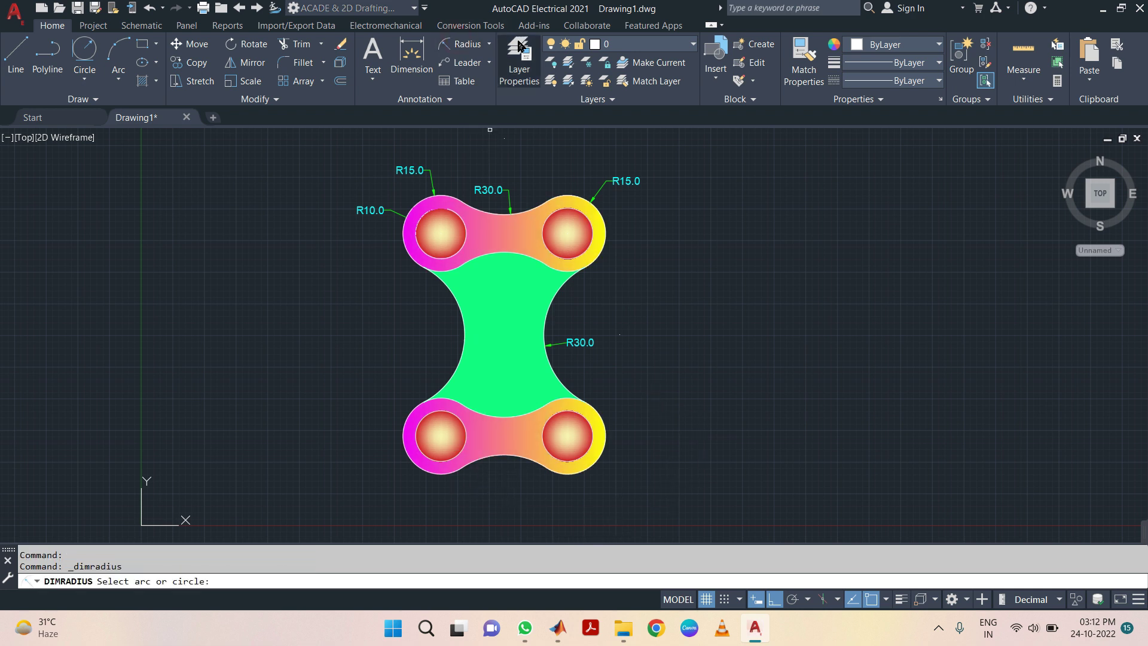
click(489, 44)
click(466, 63)
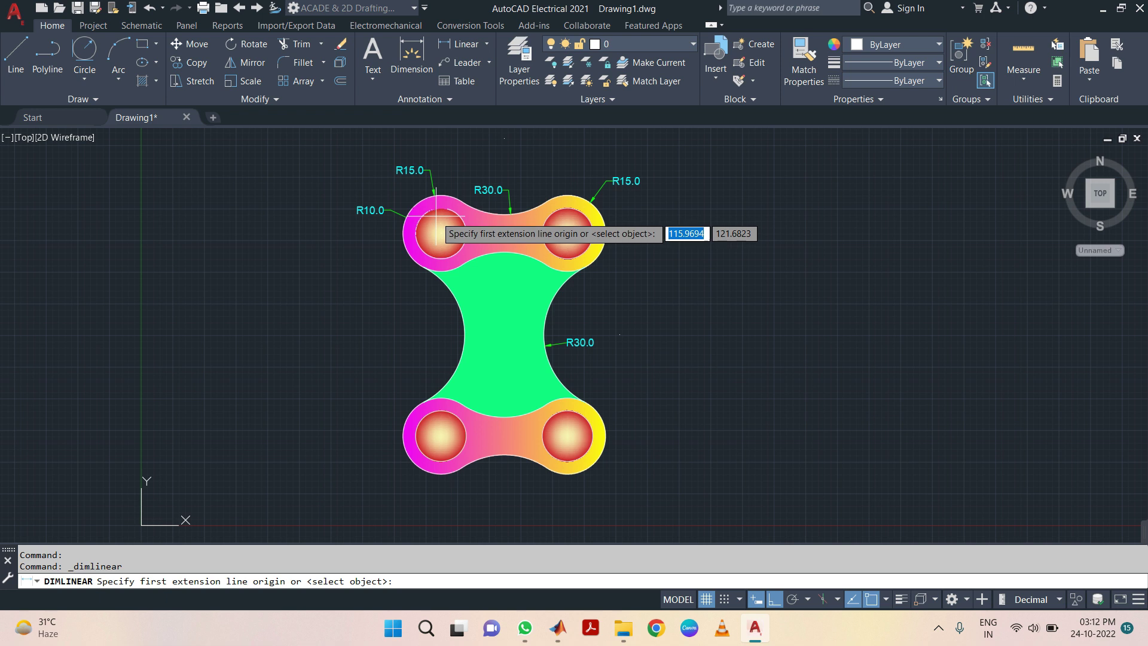
click(441, 234)
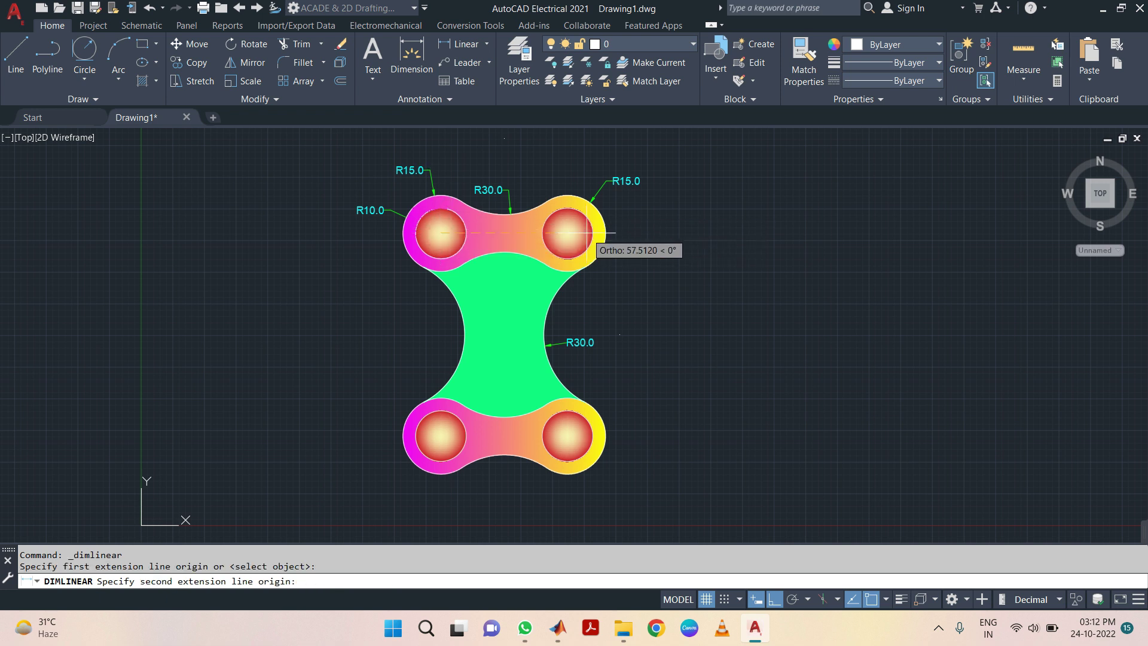
click(568, 233)
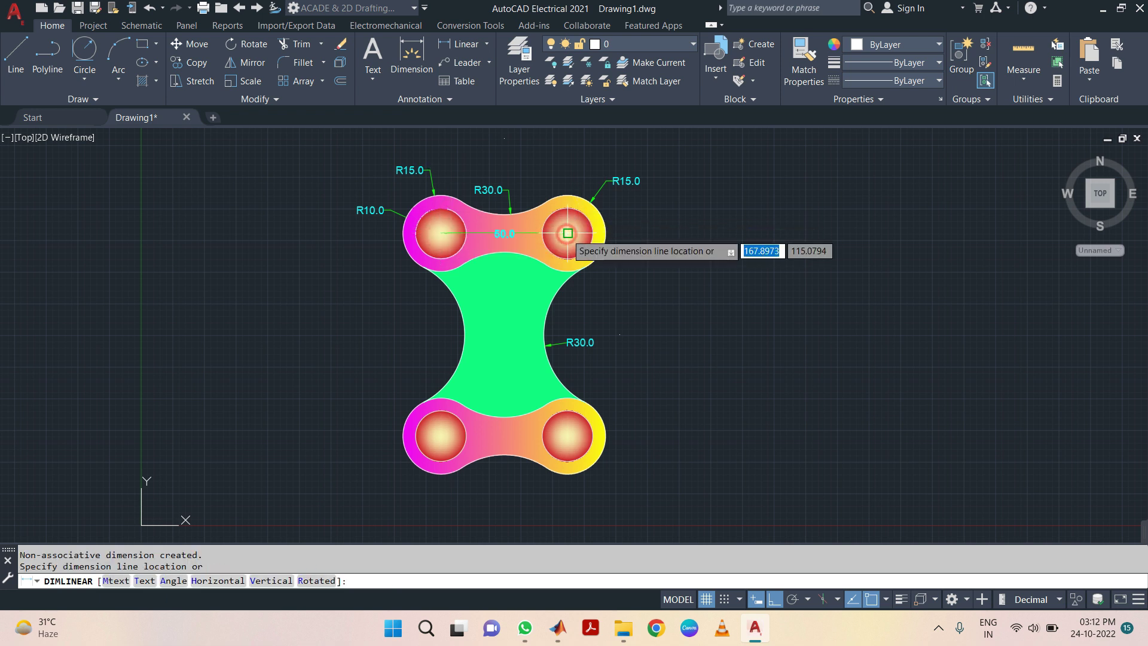
click(504, 169)
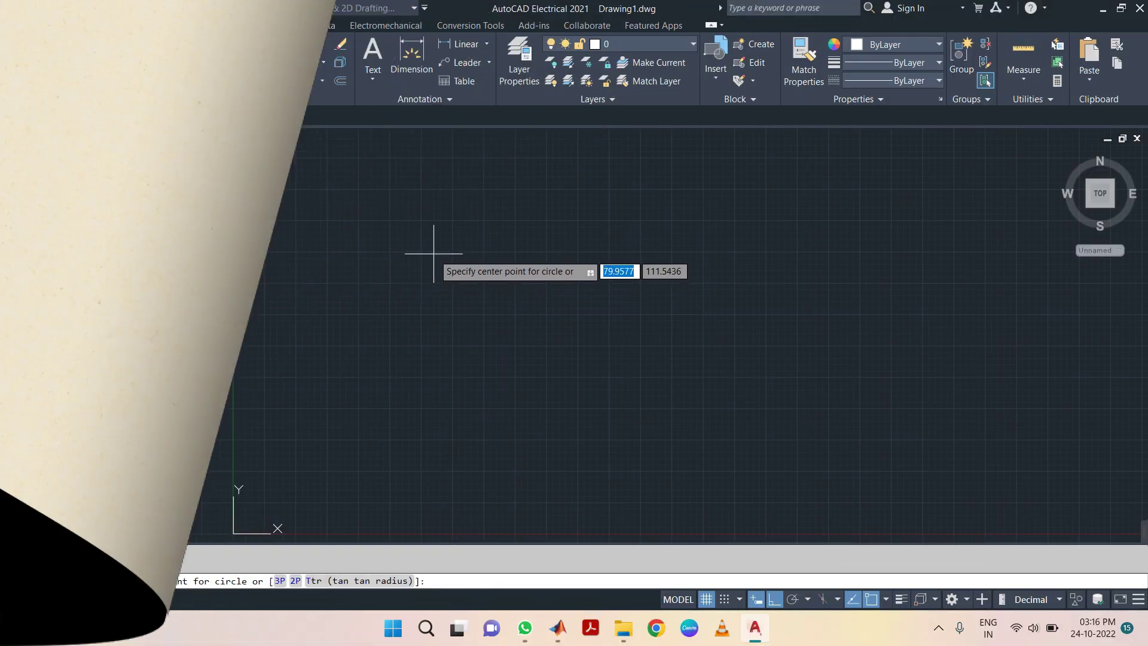
Draw concentric circles of radius 10 and 15 at the first boss centre.
click(433, 253)
text(10)
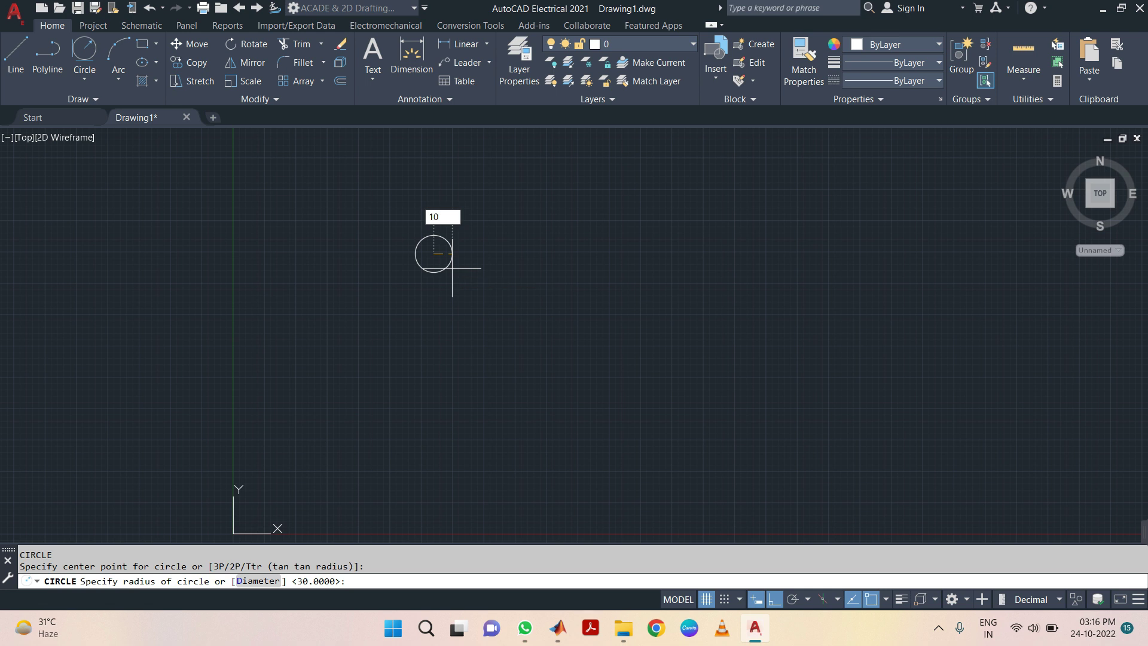
key(Return)
key(Return)
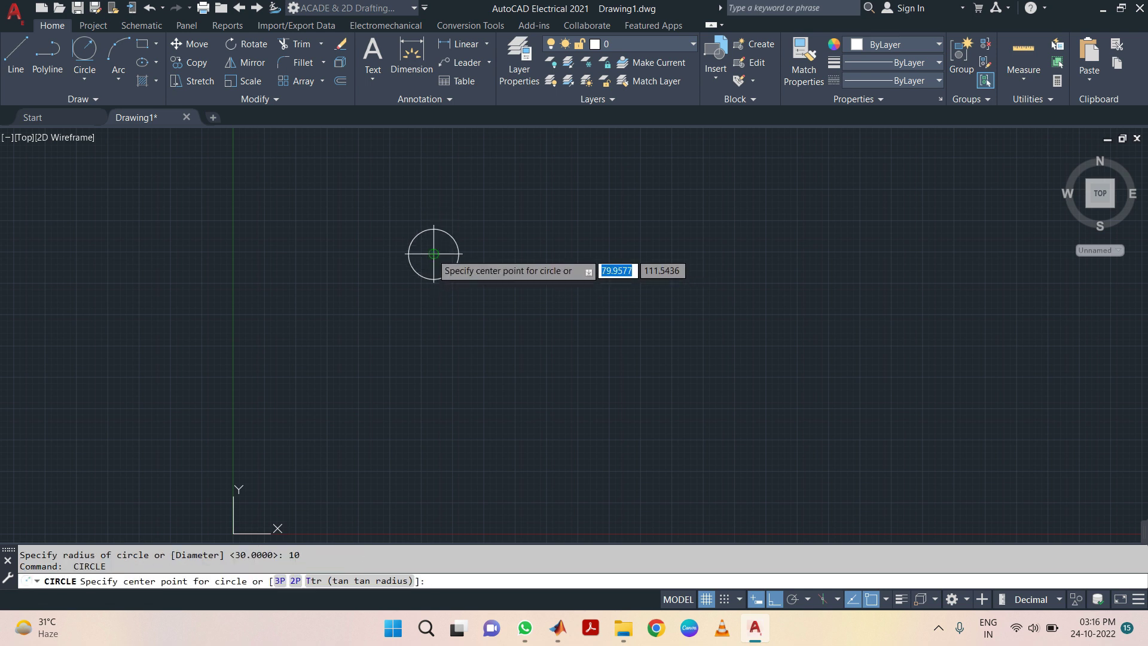
click(434, 254)
text(15)
key(Return)
key(Return)
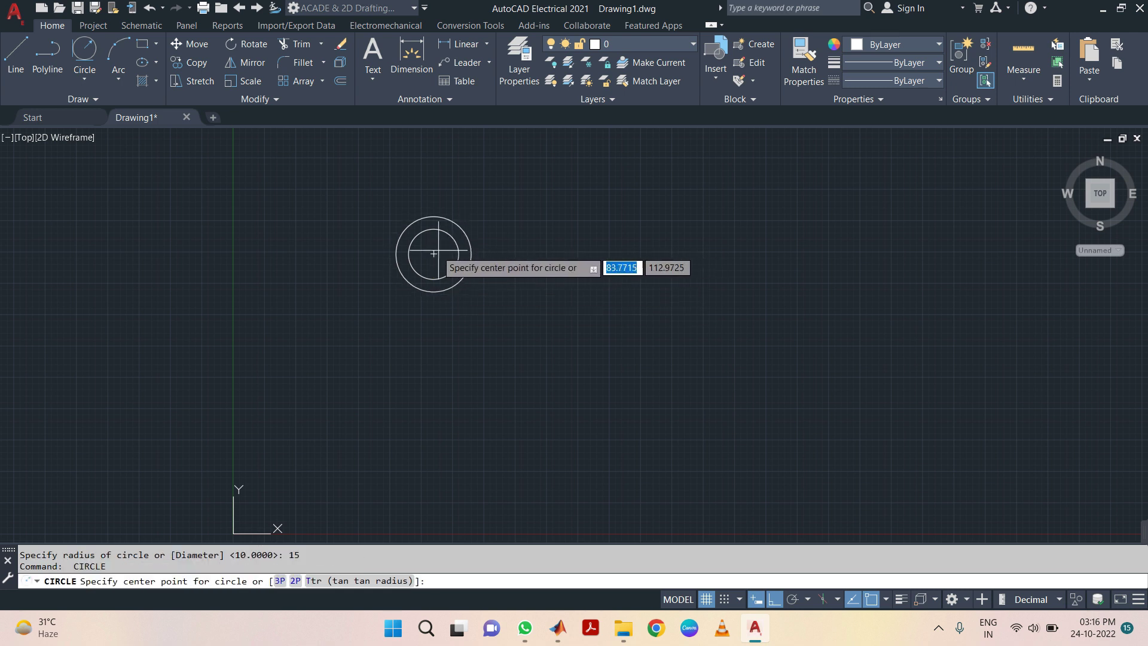
Add a concentric radius 20 outer circle and select all three circles.
click(434, 254)
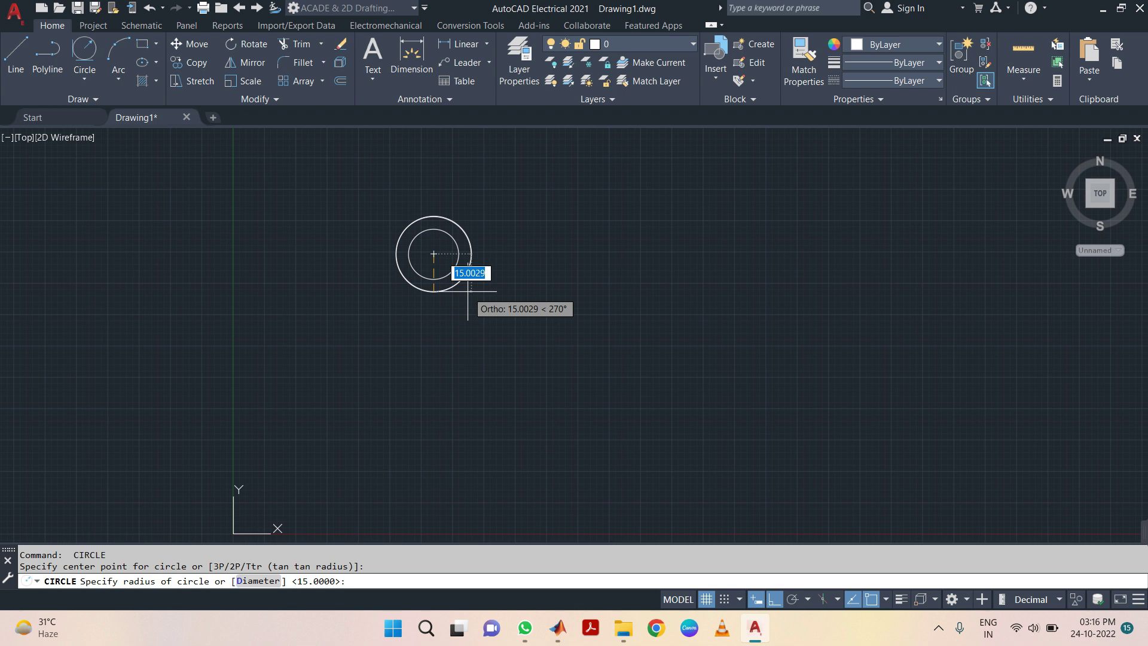
text(20)
key(Return)
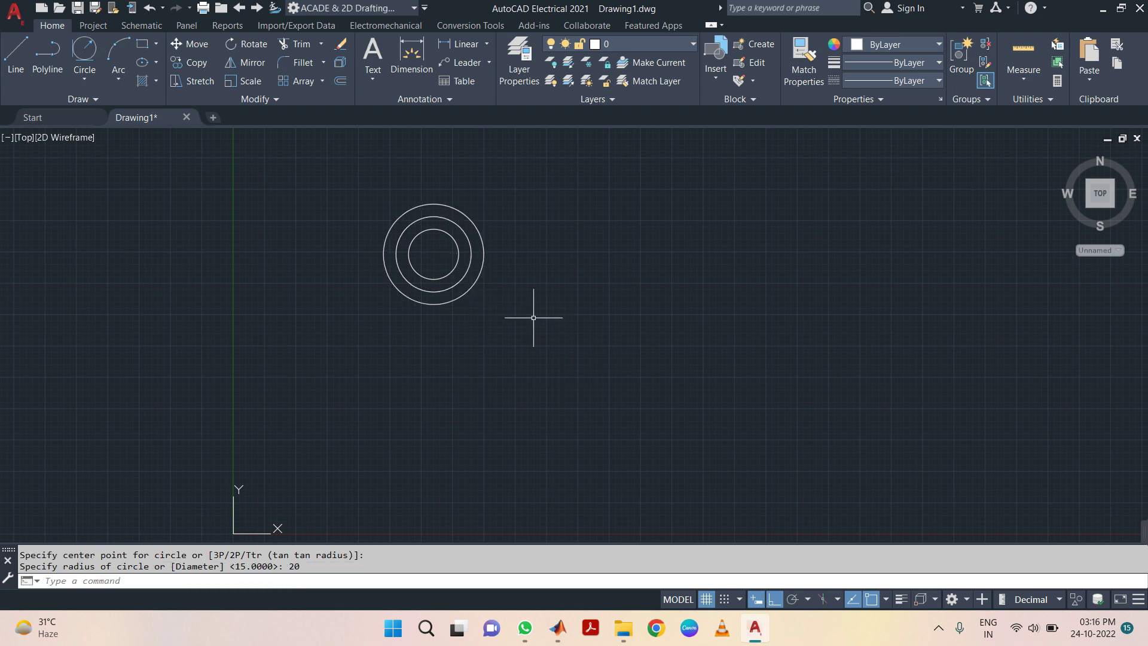
click(534, 318)
click(420, 259)
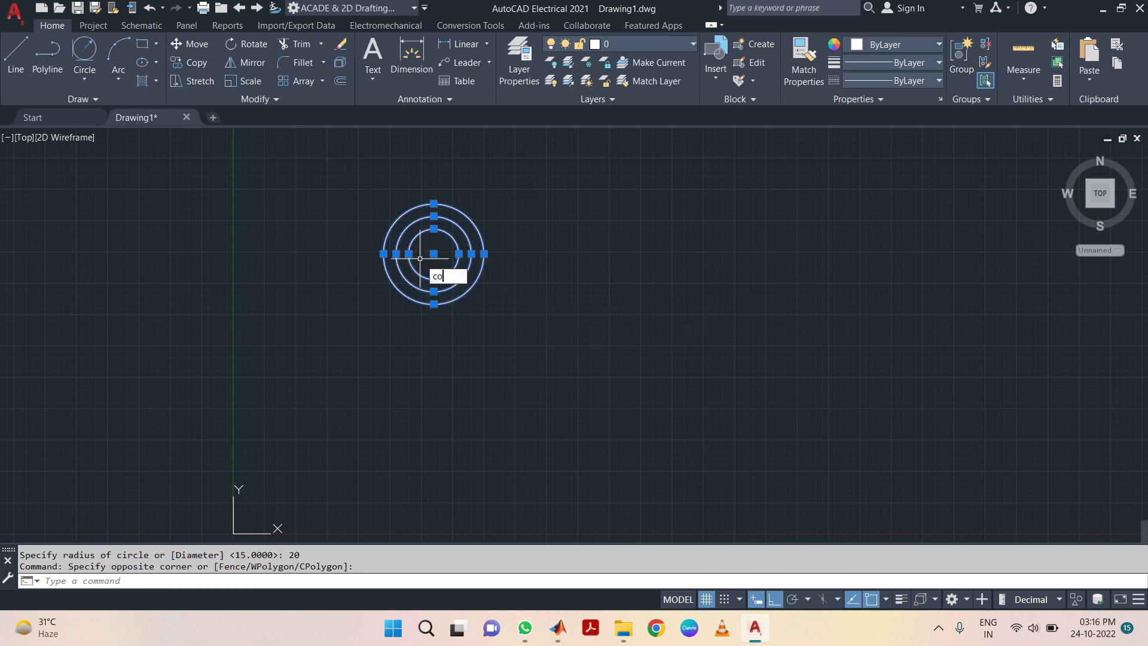
Copy the boss circles 65 units to the right.
key(Return)
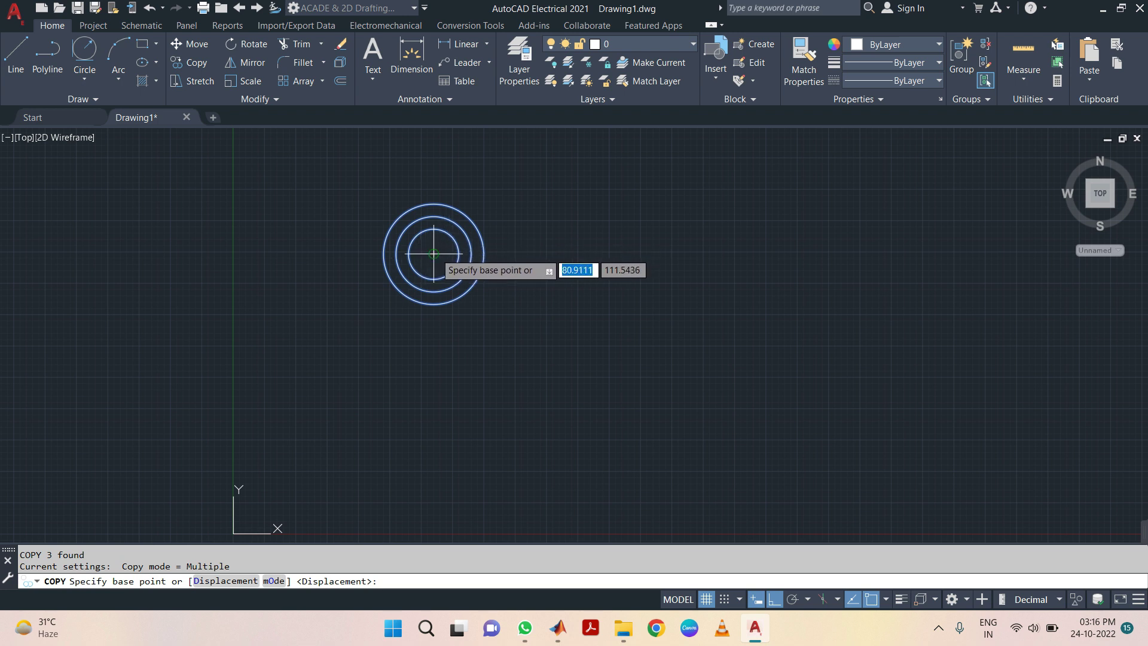
click(434, 254)
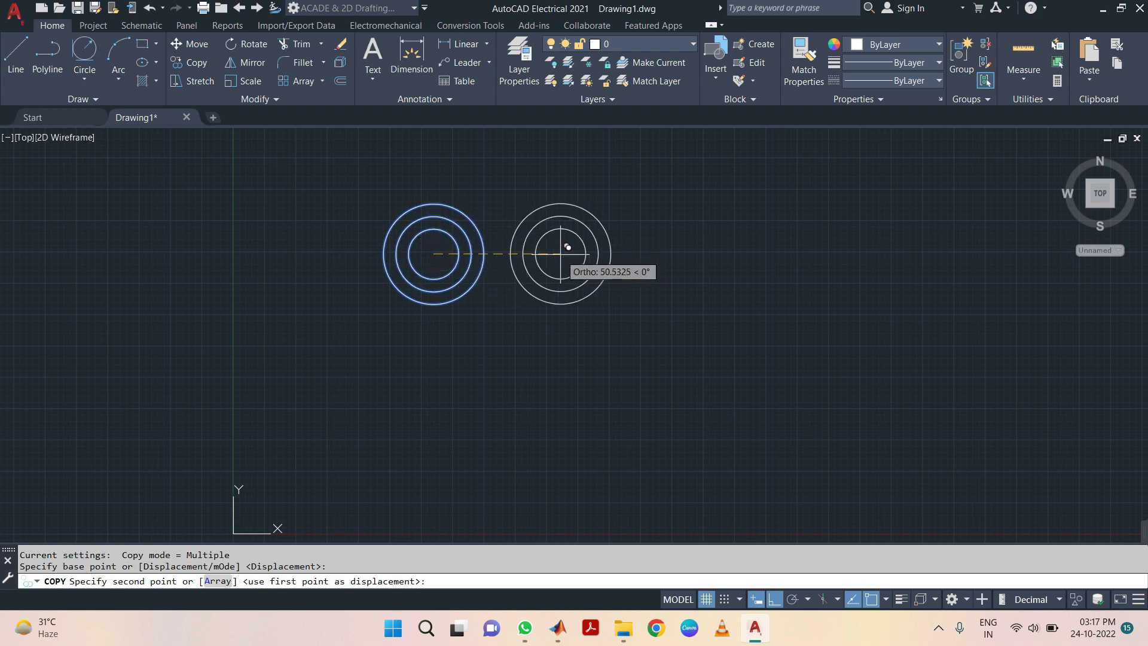
text(65)
key(Return)
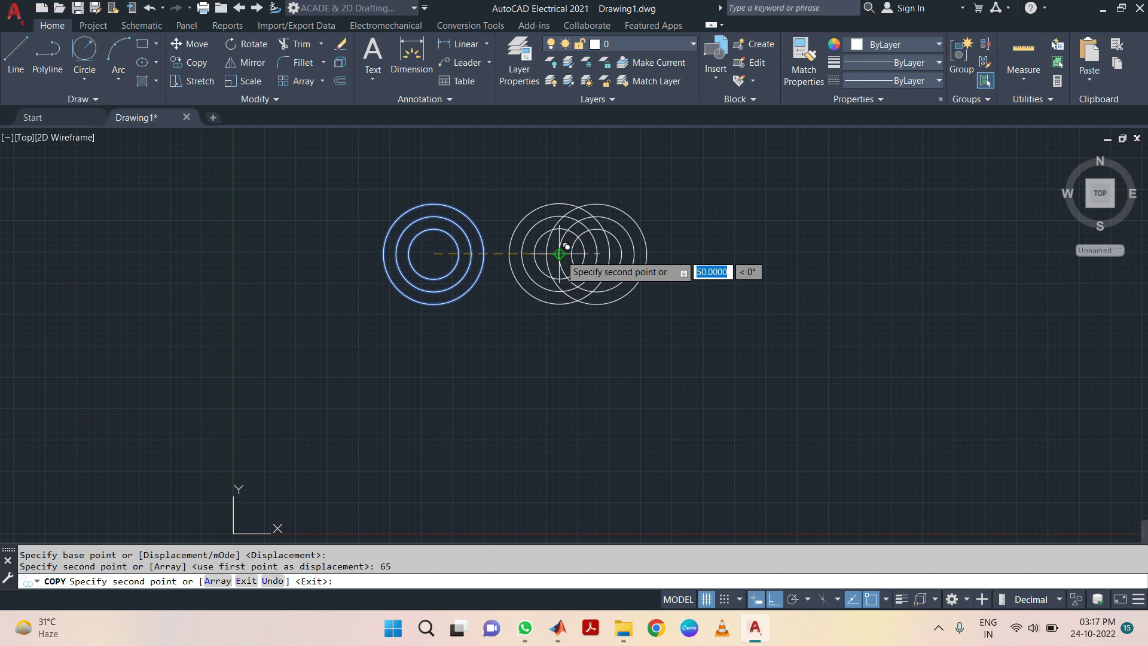
key(Escape)
Draw a 65-long vertical guide line starting 33 units along, midway between the bosses.
text(l)
key(Return)
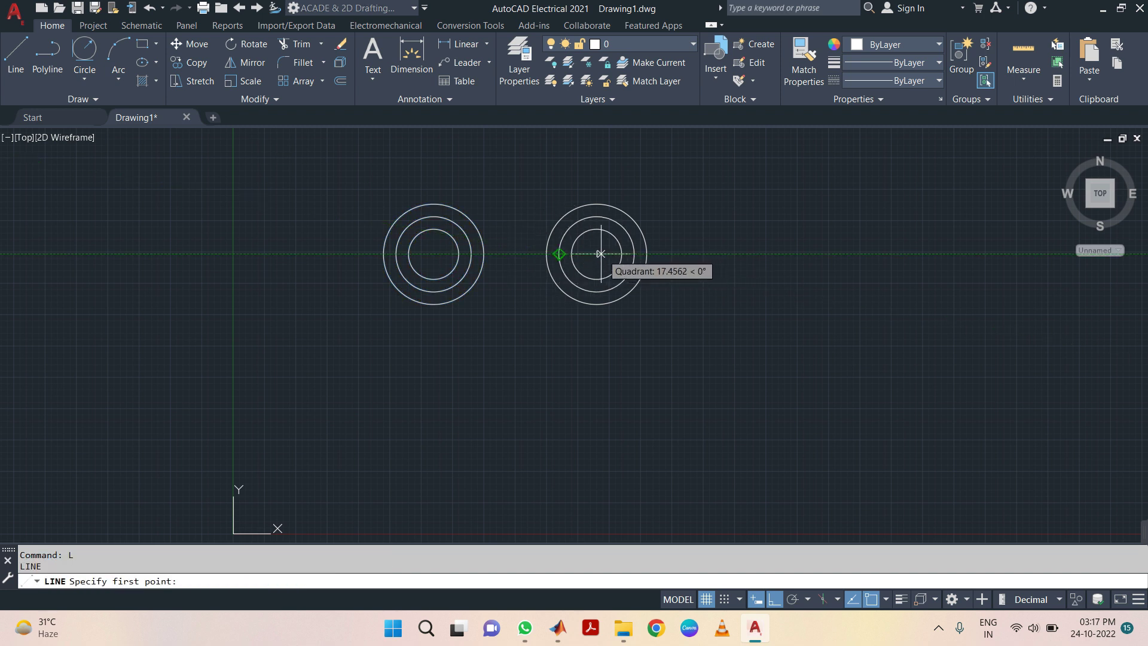
key(Escape)
text(l)
key(Return)
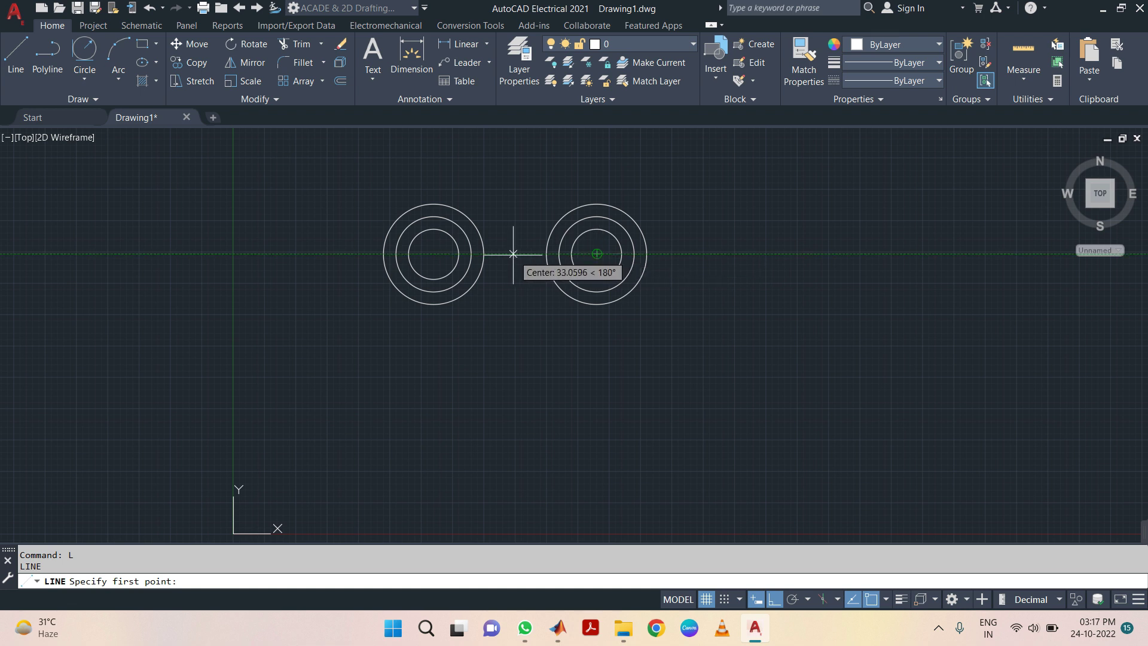
text(33)
key(Return)
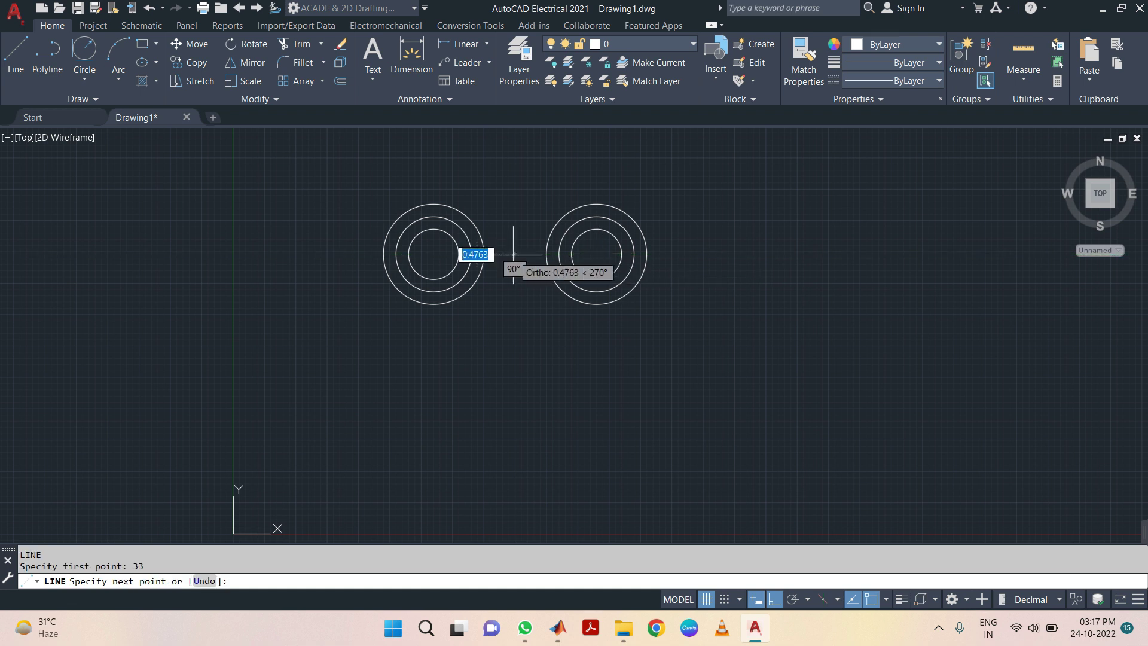
text(65)
key(Return)
key(Escape)
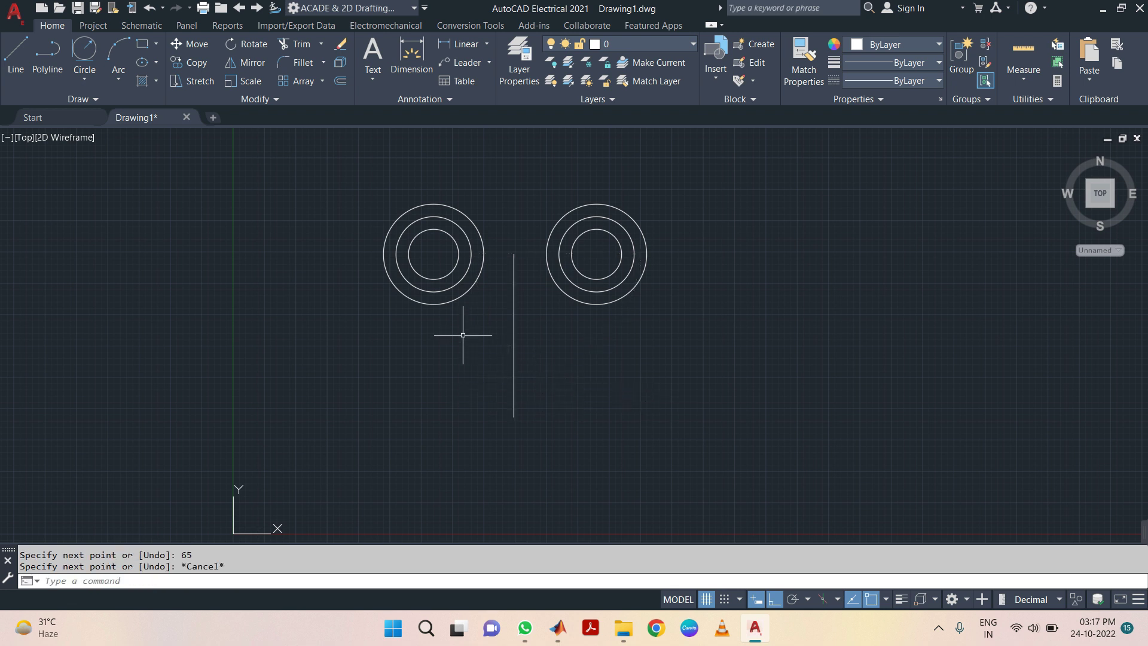
Copy the left boss circles to the guide line's lower end.
click(458, 328)
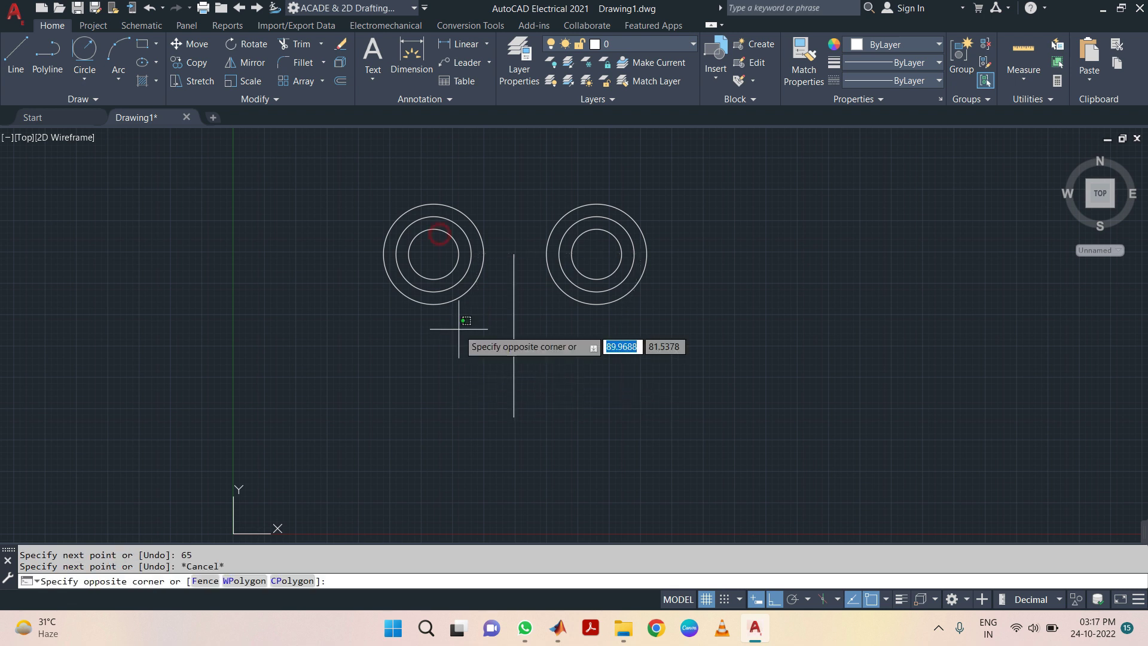
click(402, 180)
key(Return)
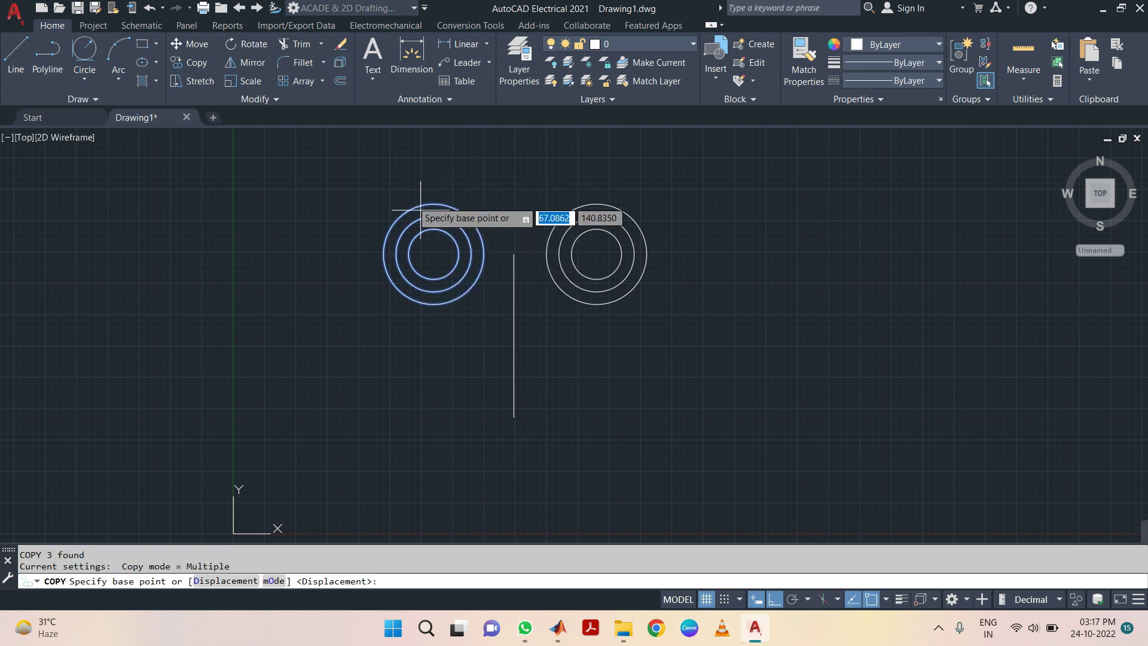
click(433, 254)
click(514, 417)
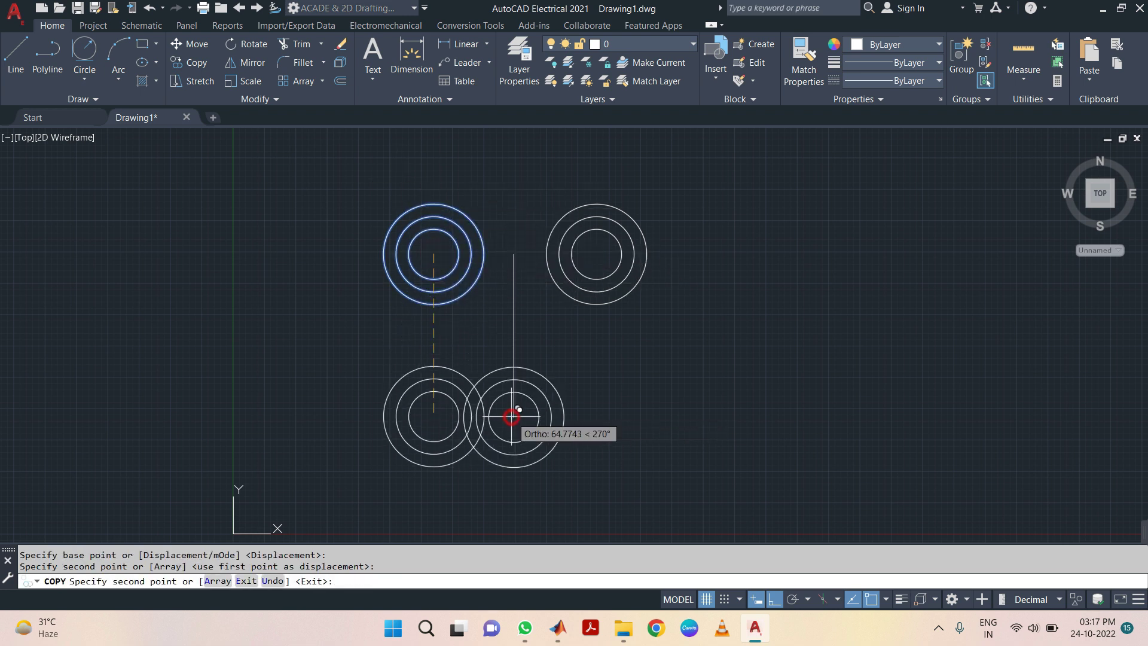
key(Escape)
Erase the vertical guide line.
click(544, 339)
click(497, 333)
key(Delete)
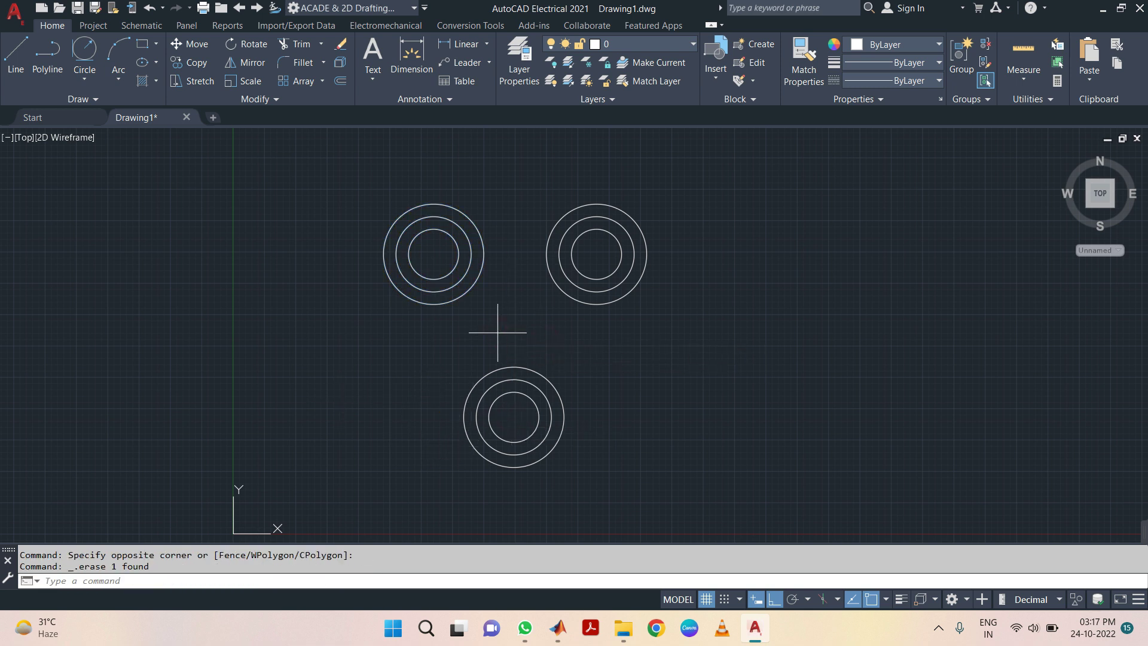
key(l)
key(Return)
Draw a line tangent to the upper-left boss and the bottom boss.
text(tam)
key(BackSpace)
text(n)
key(Return)
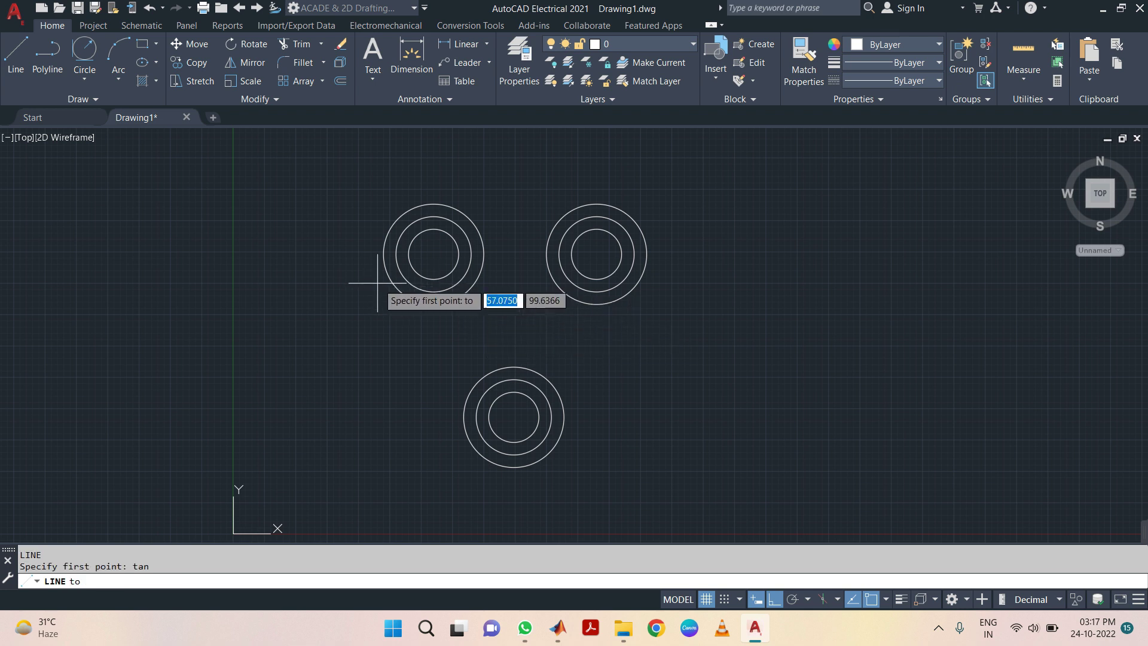
click(386, 277)
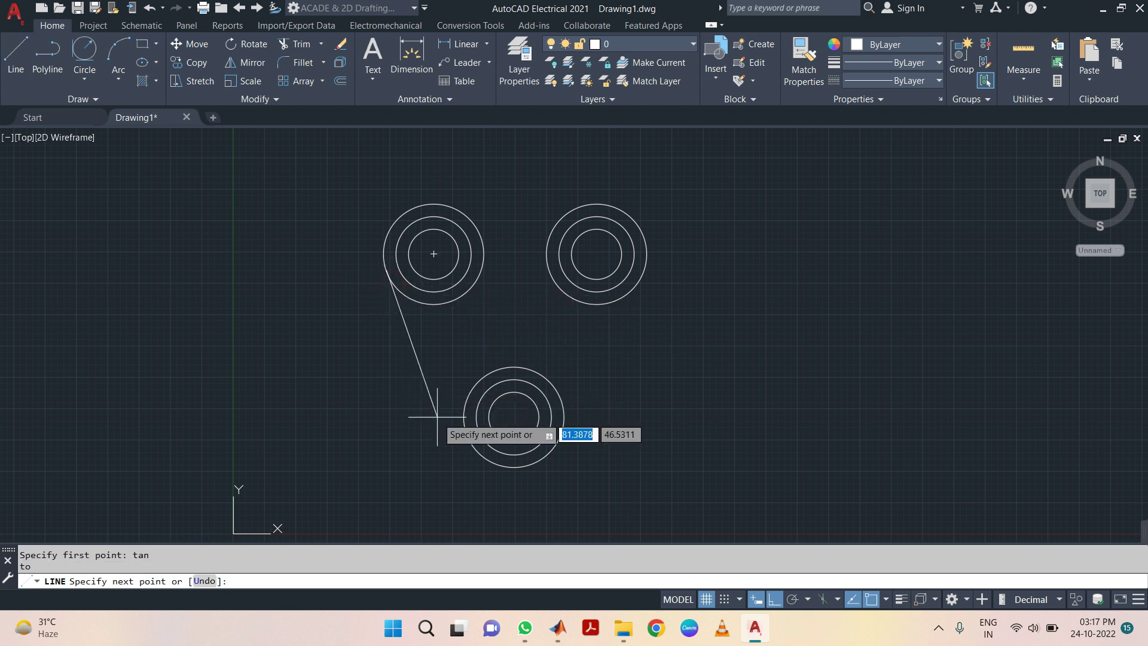
text(tan)
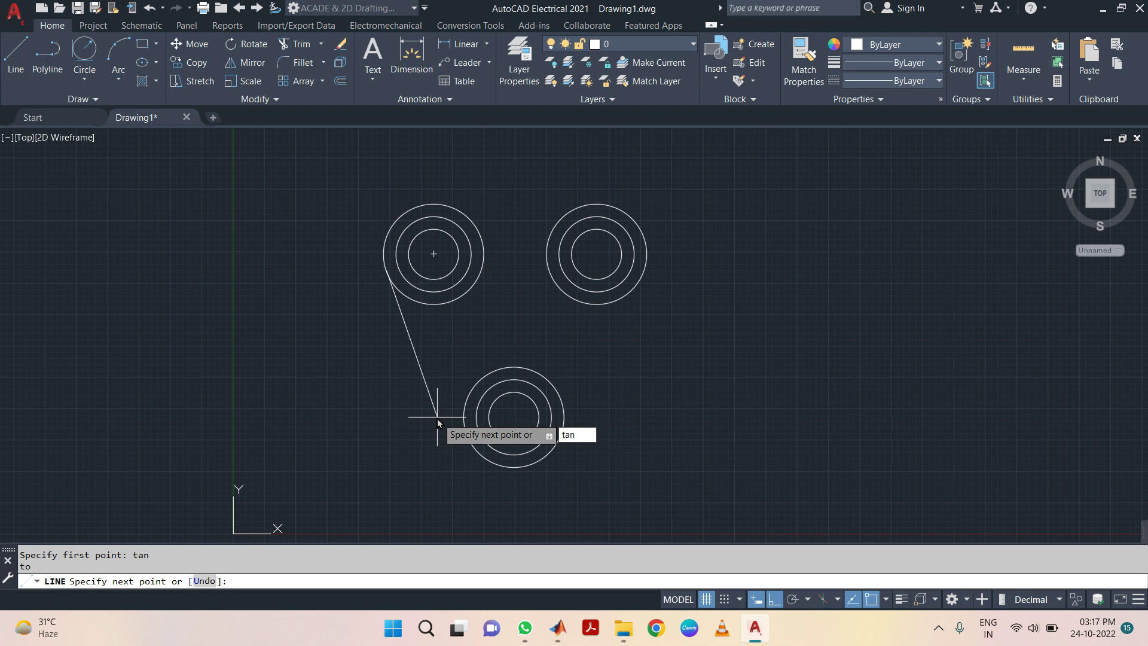
key(Return)
click(471, 445)
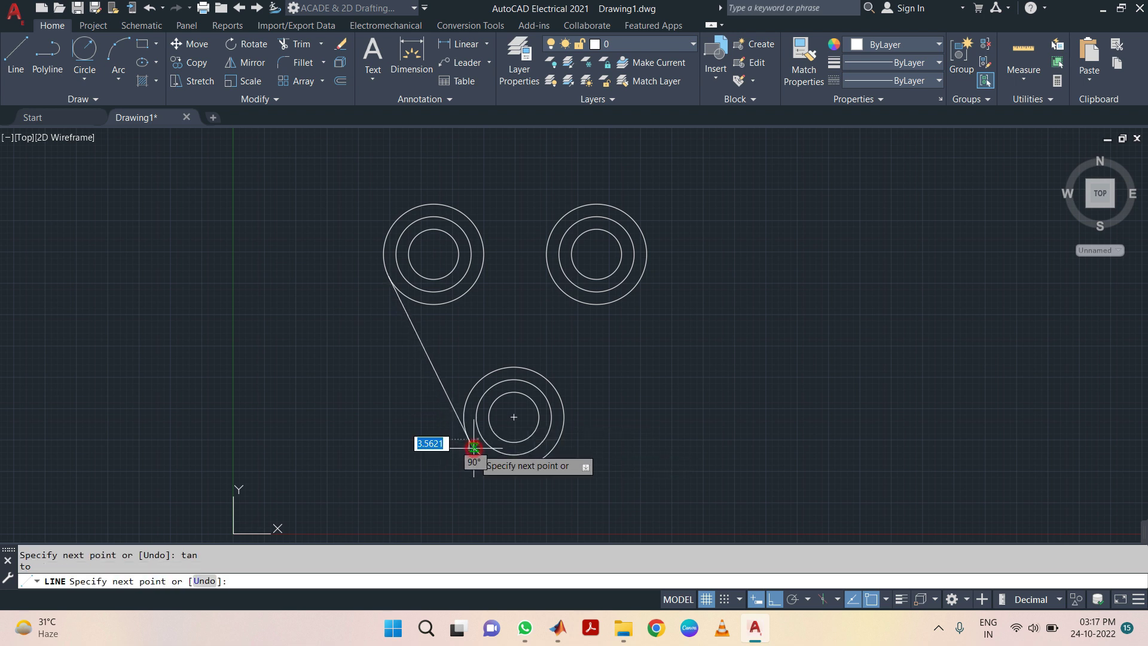
key(Return)
Mirror the tangent line about a vertical axis through the bottom boss centre, keeping the original.
click(457, 328)
click(324, 383)
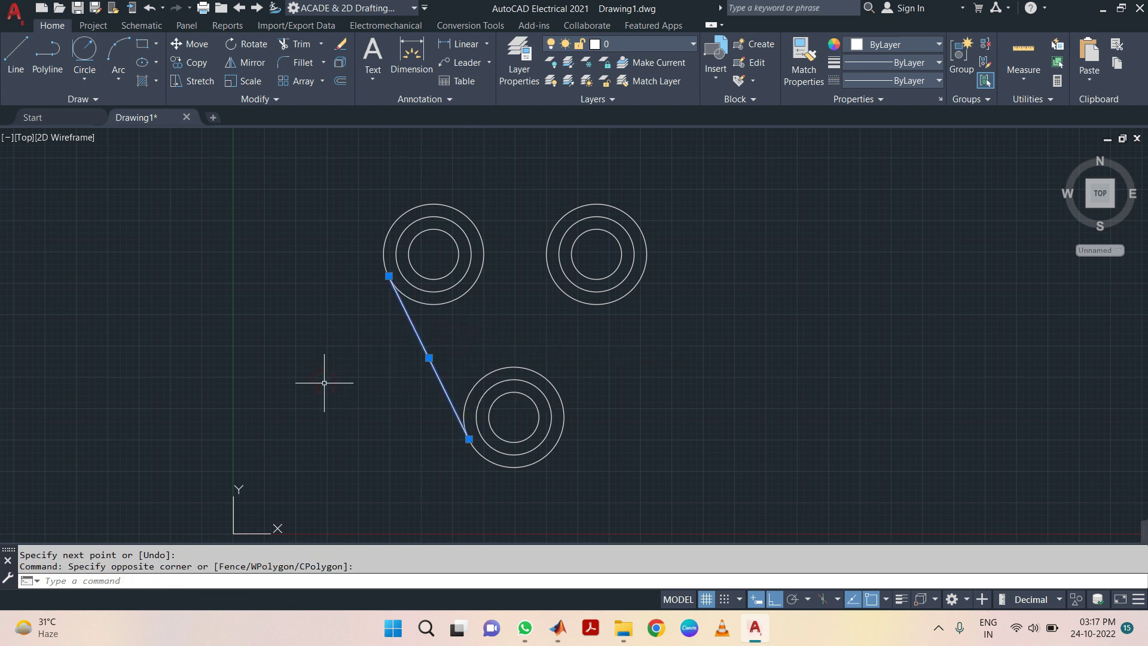
text(MI)
key(Return)
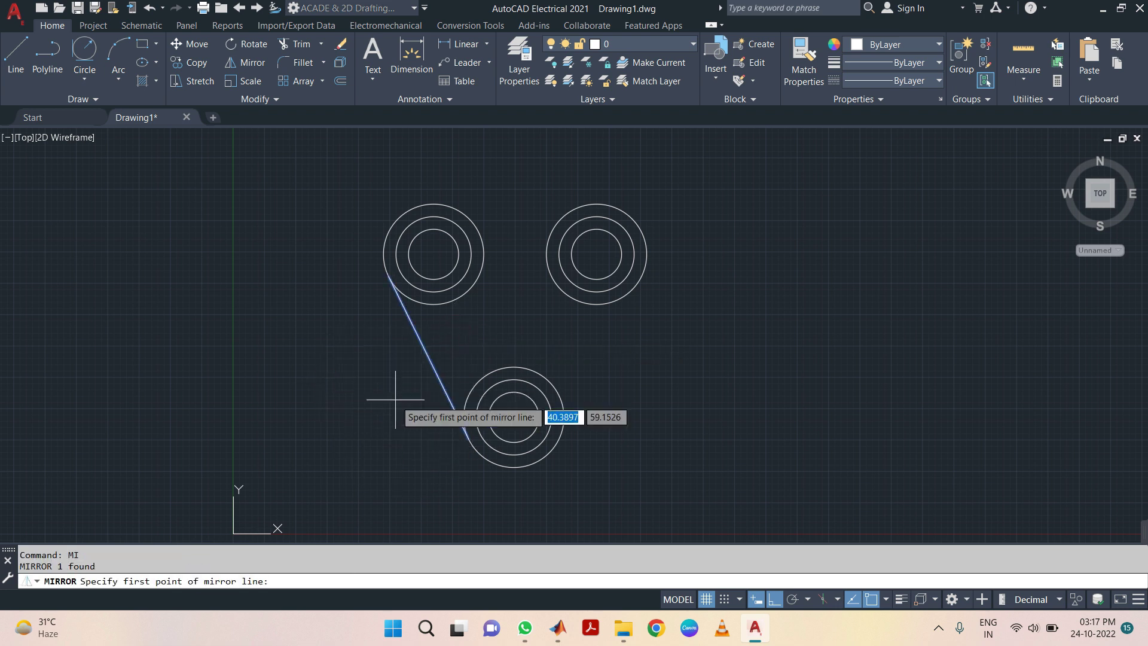
click(514, 417)
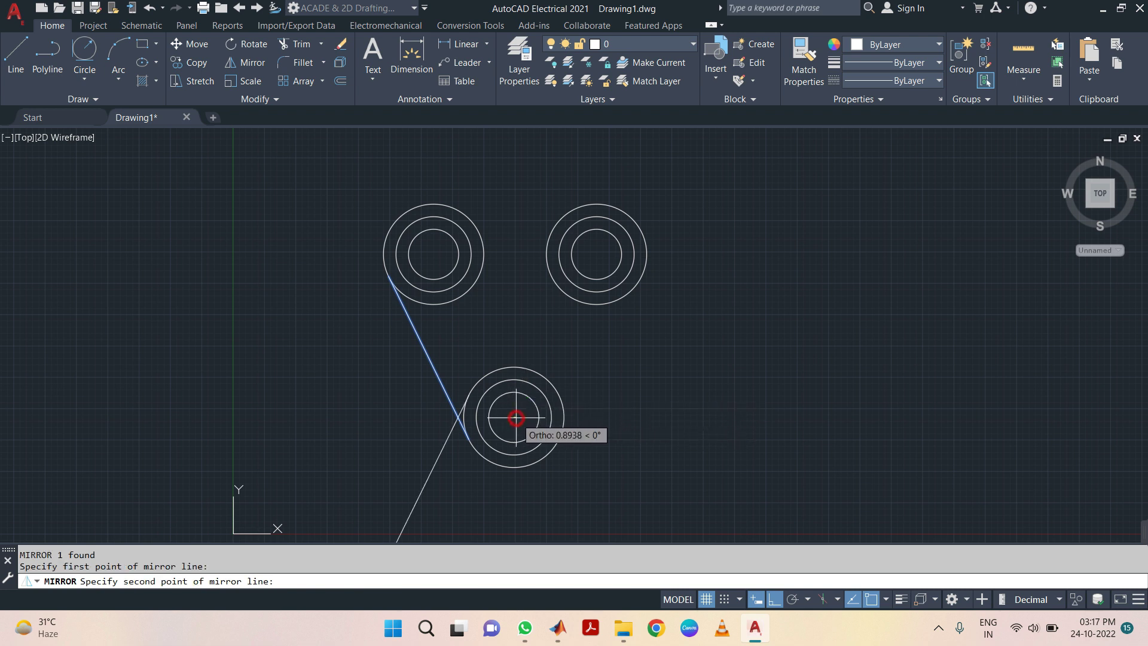
click(511, 281)
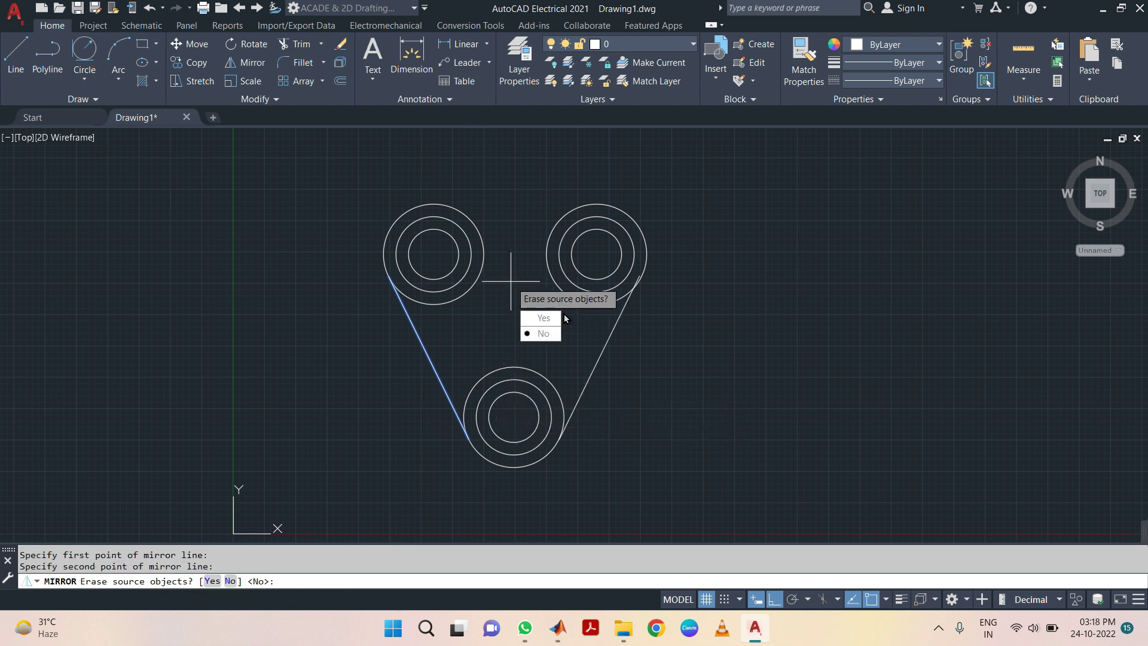
click(544, 334)
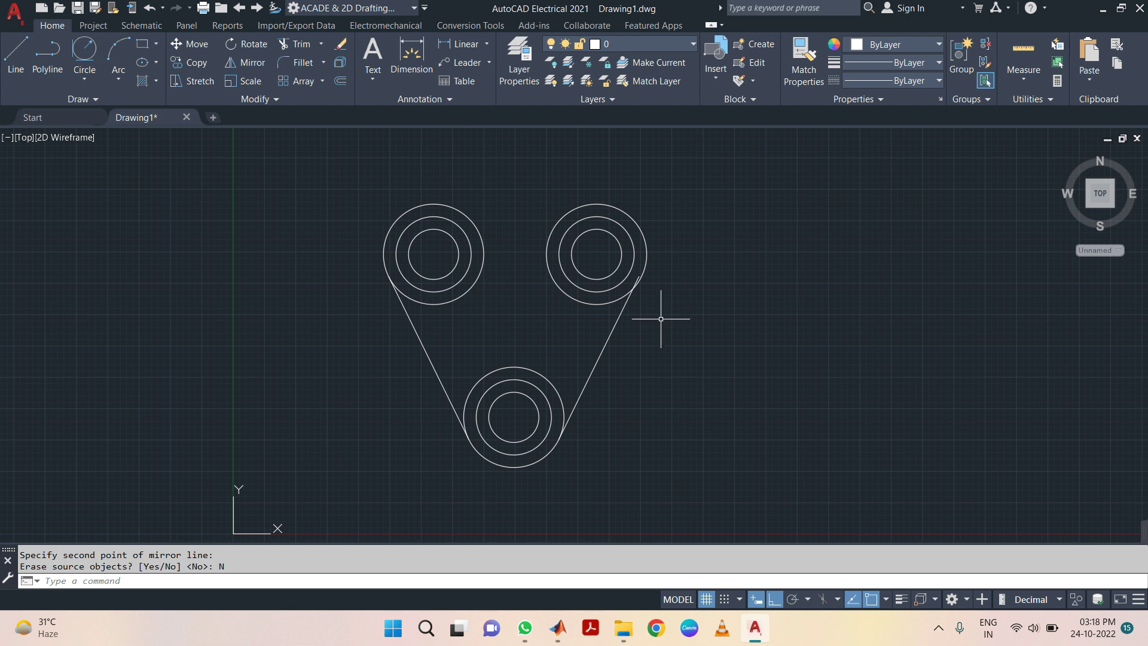
click(631, 369)
Replace the mirrored line with a right edge tangent to the upper-right and bottom bosses.
click(568, 327)
key(Delete)
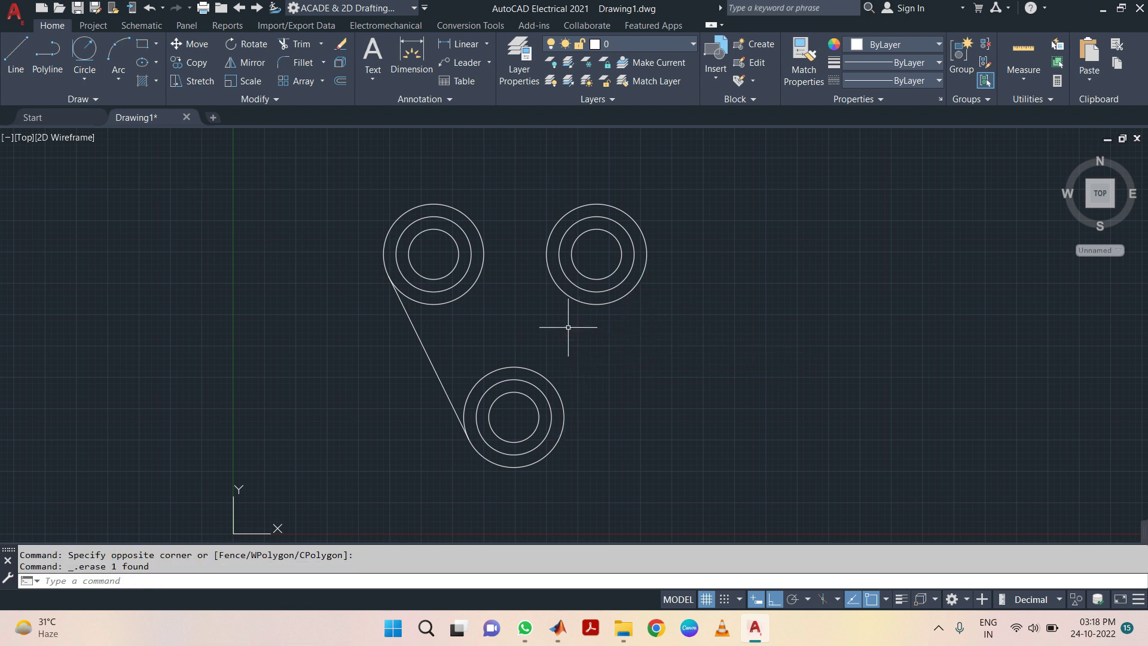
text(l)
key(Return)
key(Return)
click(584, 309)
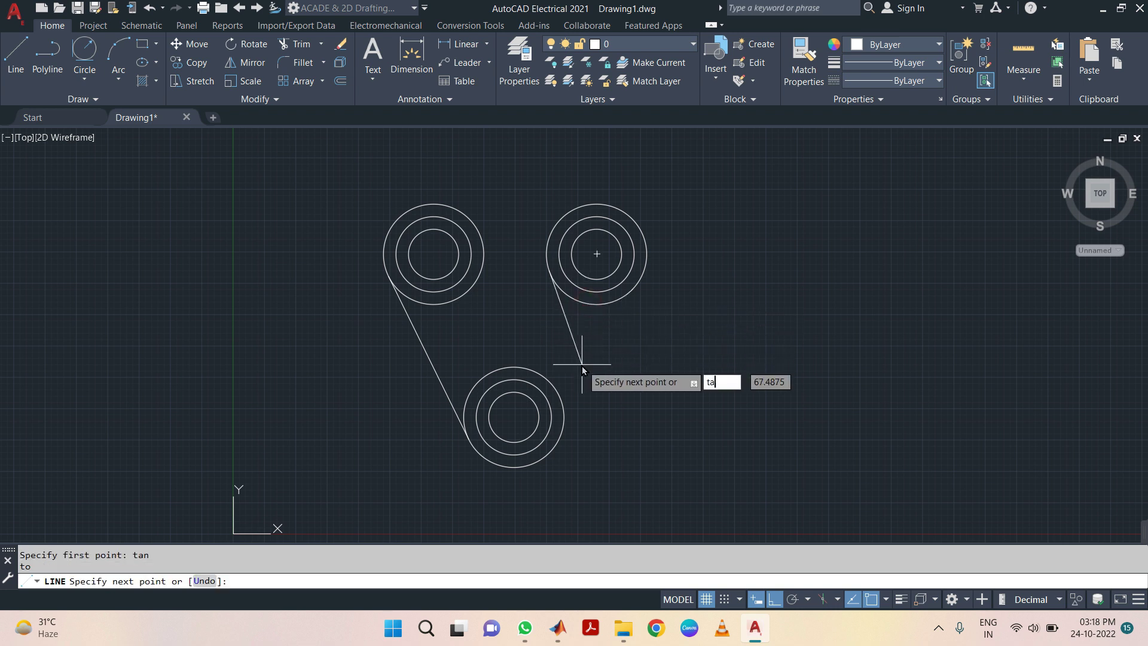
text(n)
key(Return)
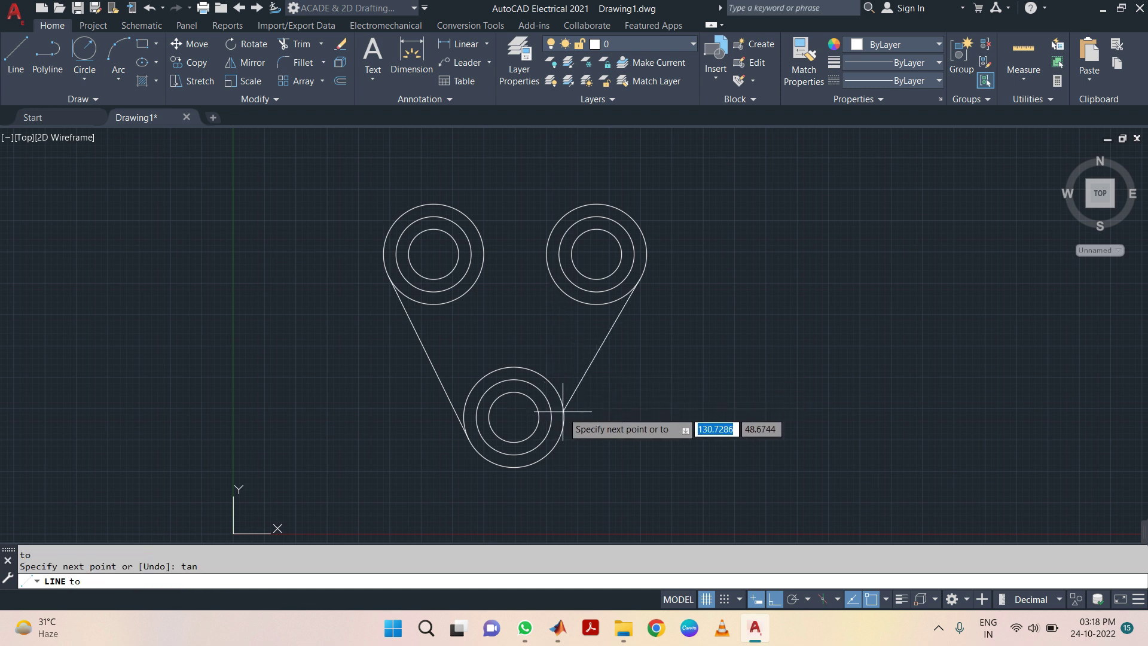
click(551, 449)
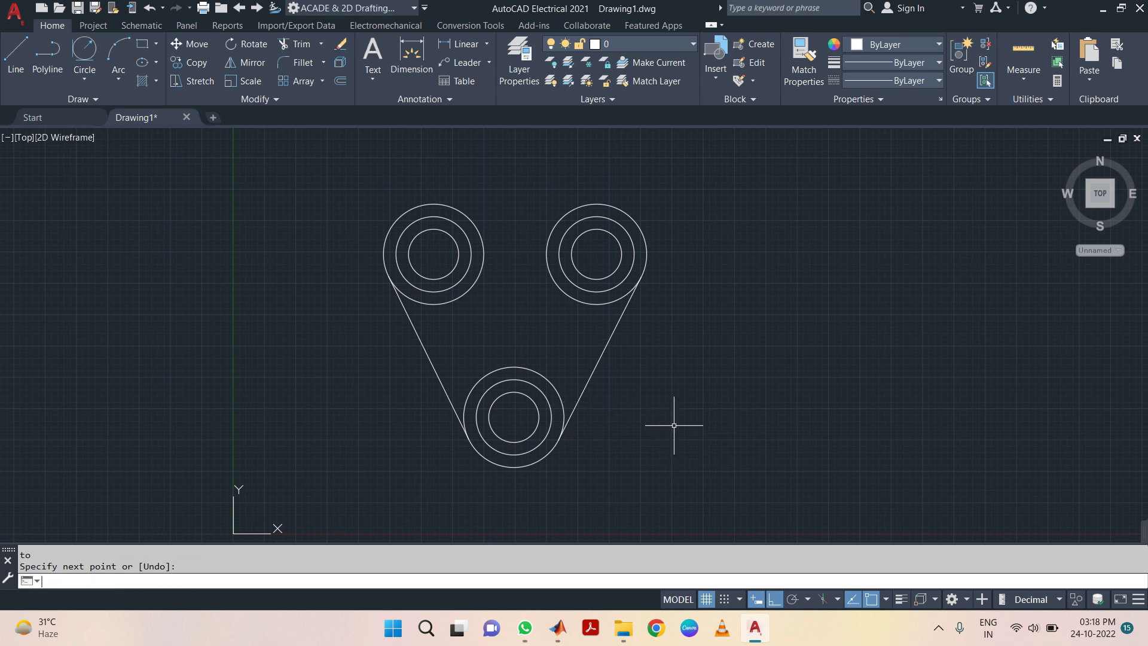
Draw a top edge tangent to the tops of both upper boss circles.
key(Return)
key(Return)
text(tan)
key(Return)
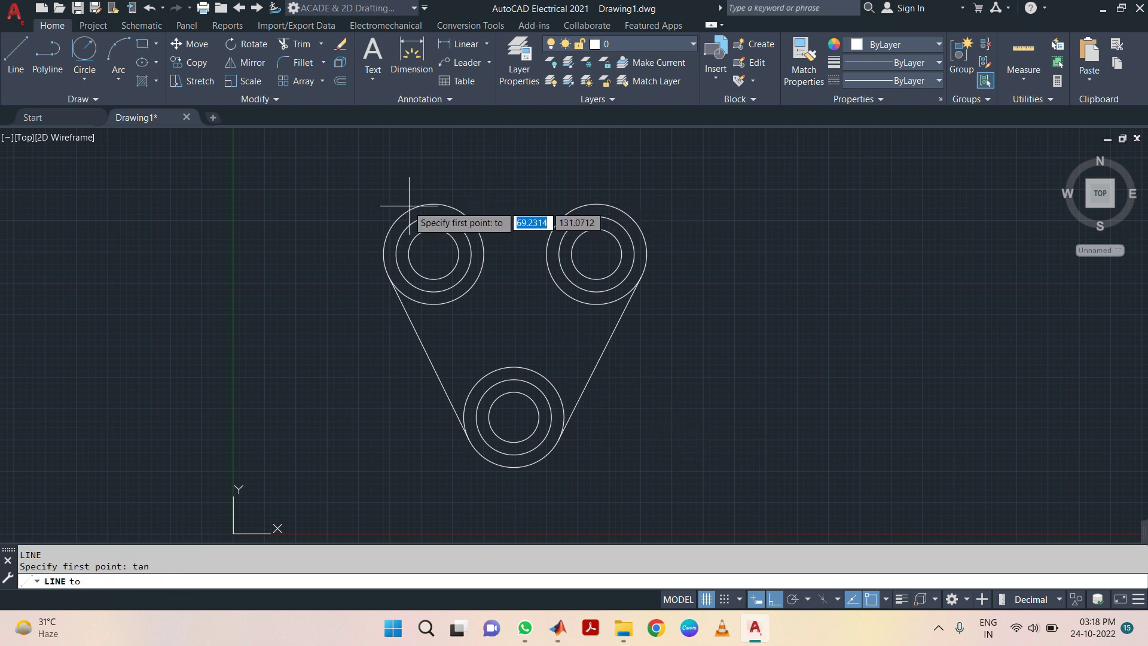
click(410, 205)
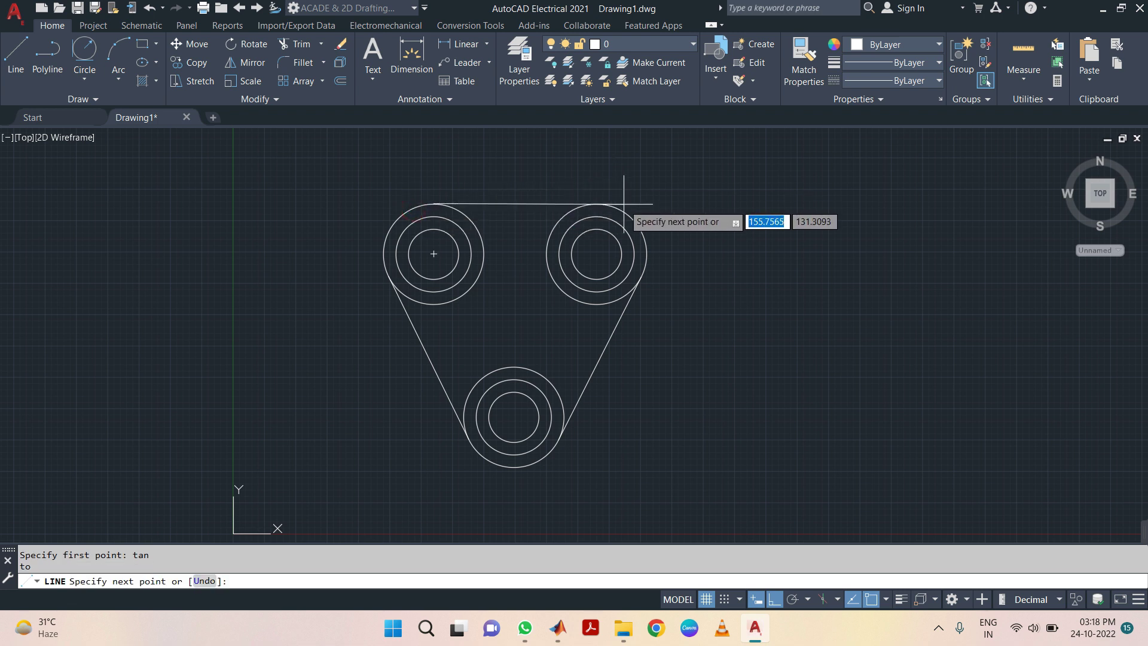
text(tan)
key(Return)
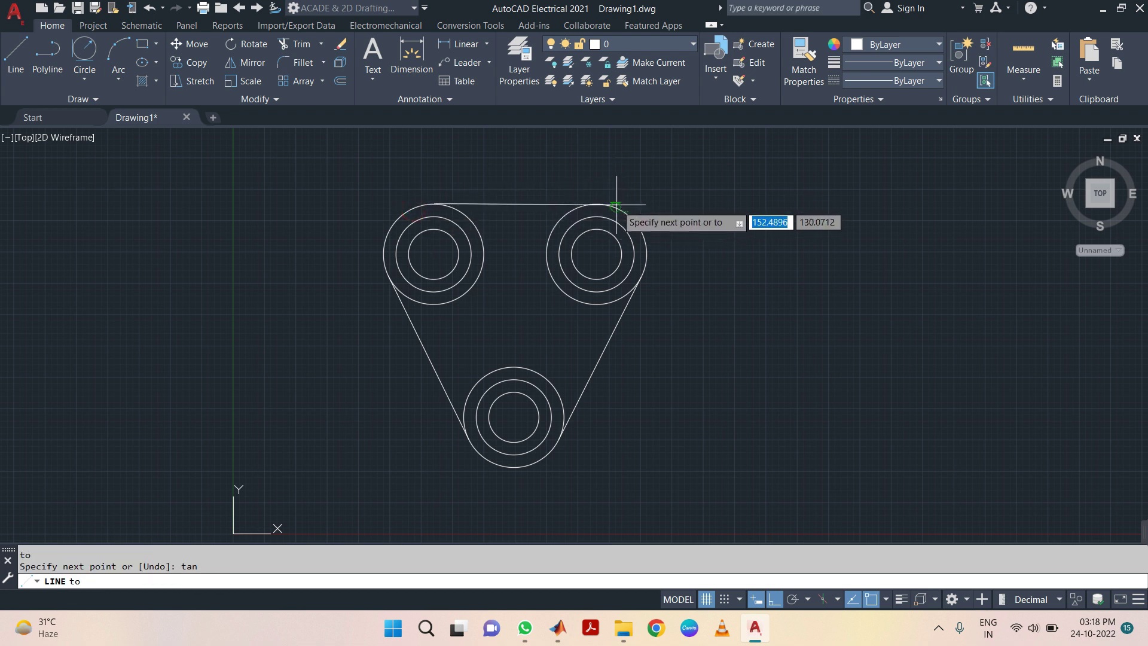
click(535, 216)
key(Escape)
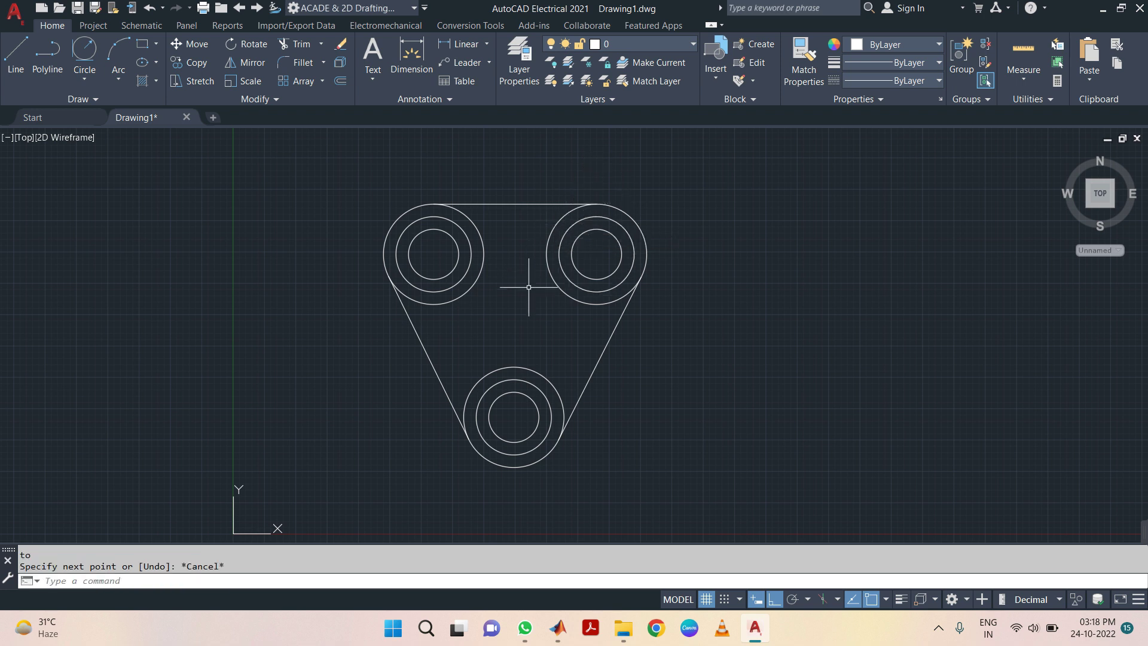
Trim away the outer circles' inner arcs between the tangent edges.
text(tr)
key(Return)
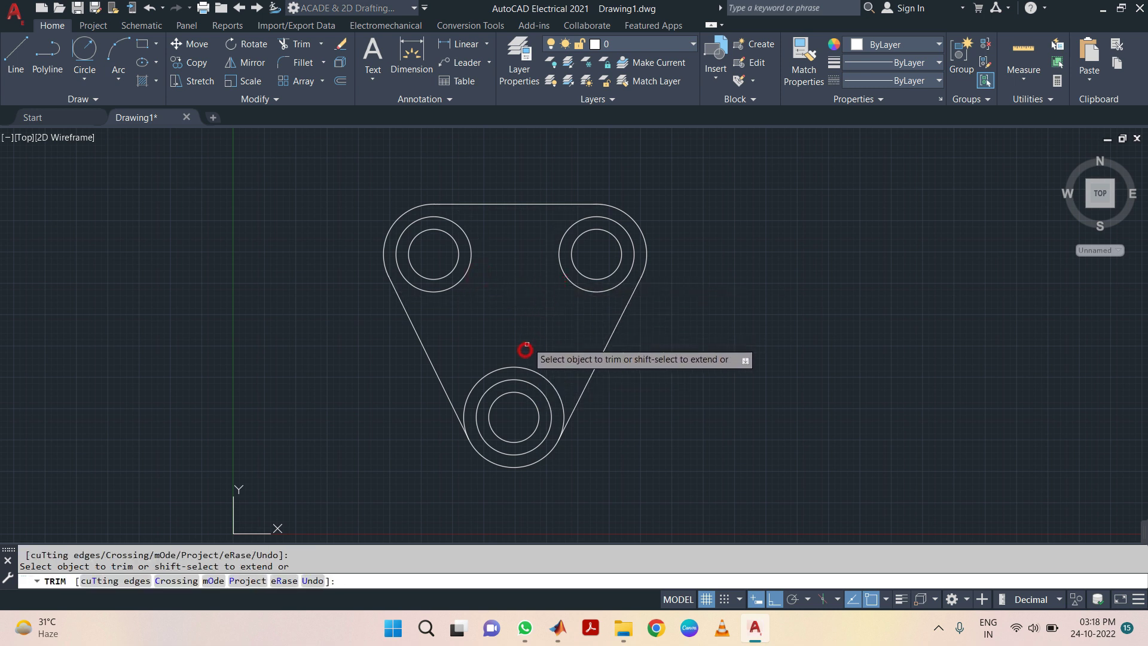
key(Escape)
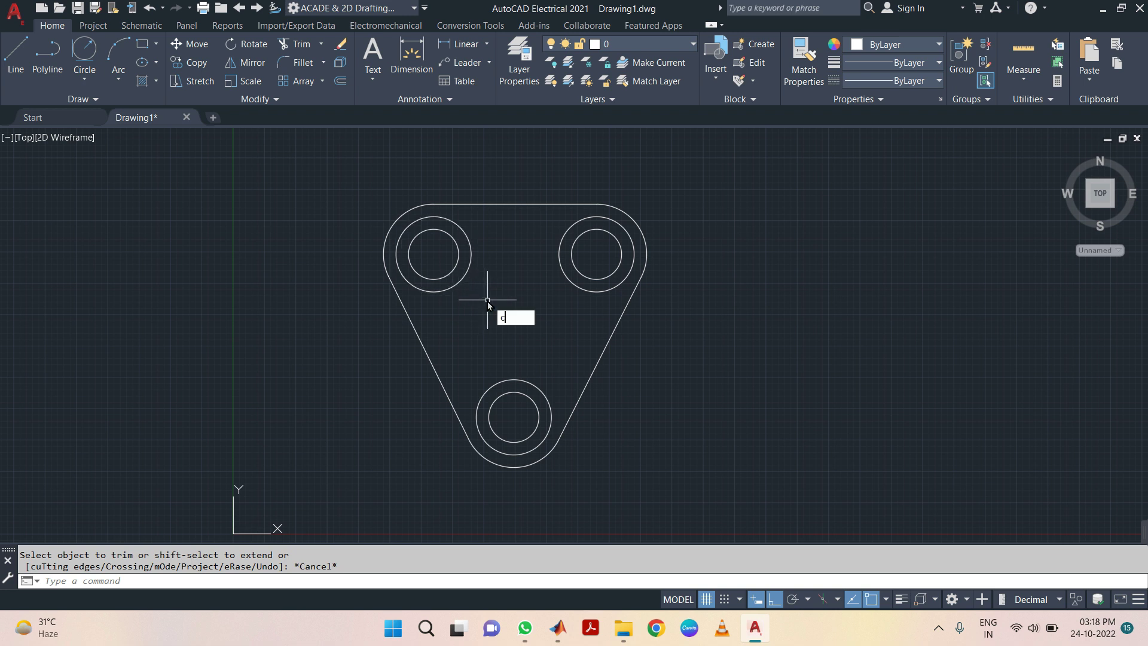
key(Return)
Draw a radius 30 circle tangent to the upper-left and bottom bosses, then trim its outer part.
text(t)
key(Return)
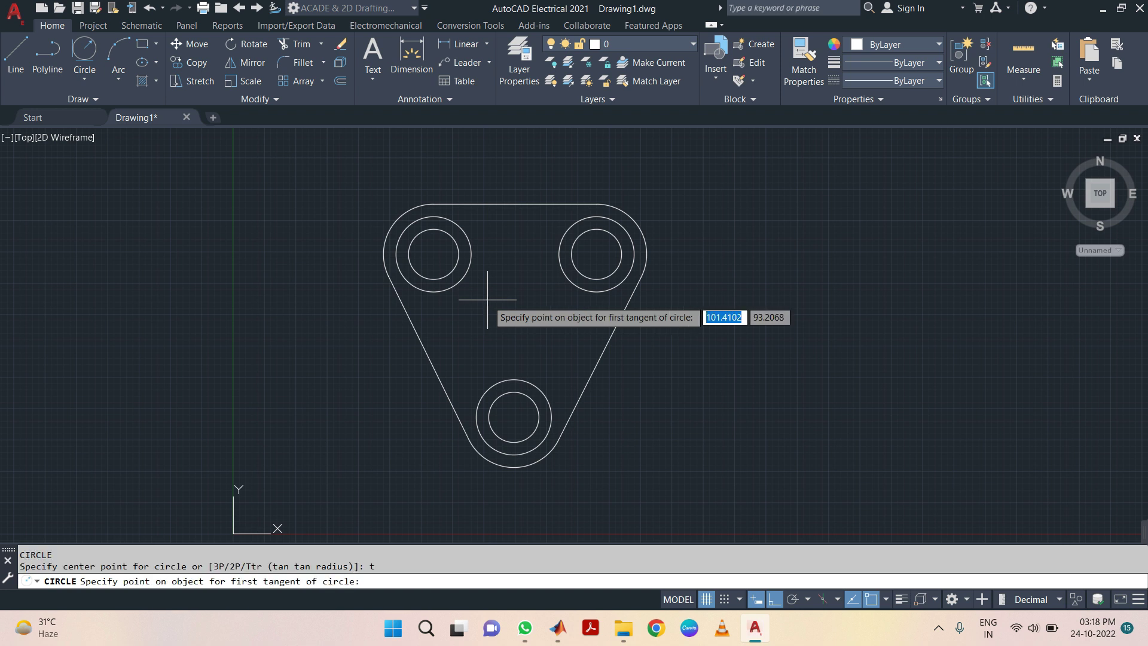
click(426, 291)
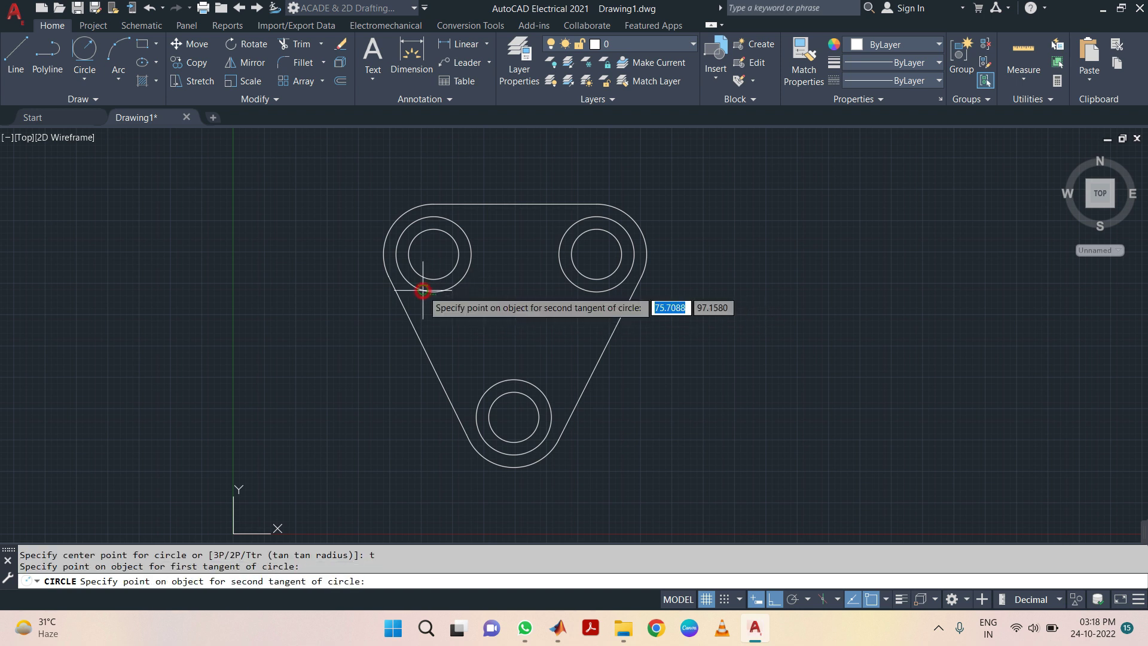
click(478, 400)
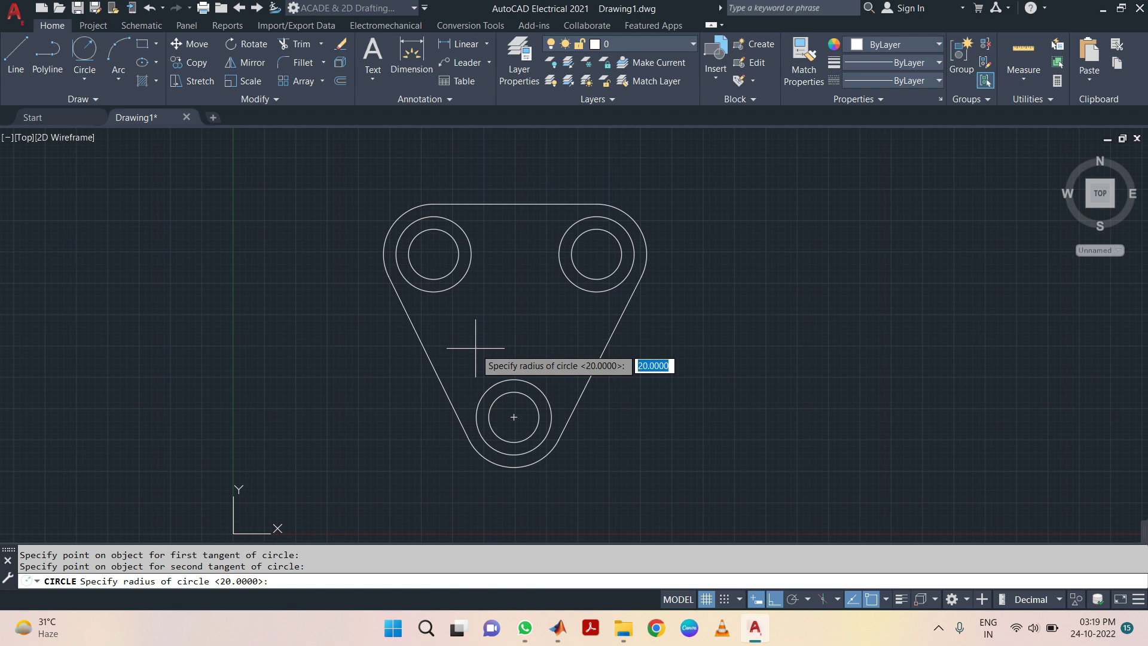
text(30)
key(Return)
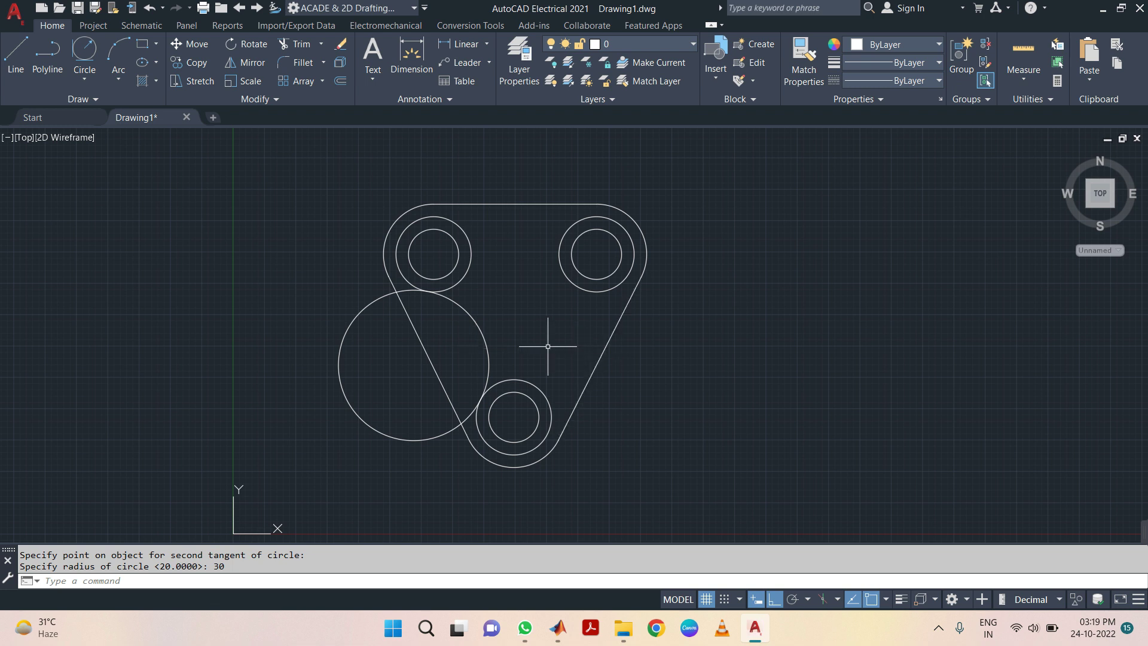
text(tr)
key(Return)
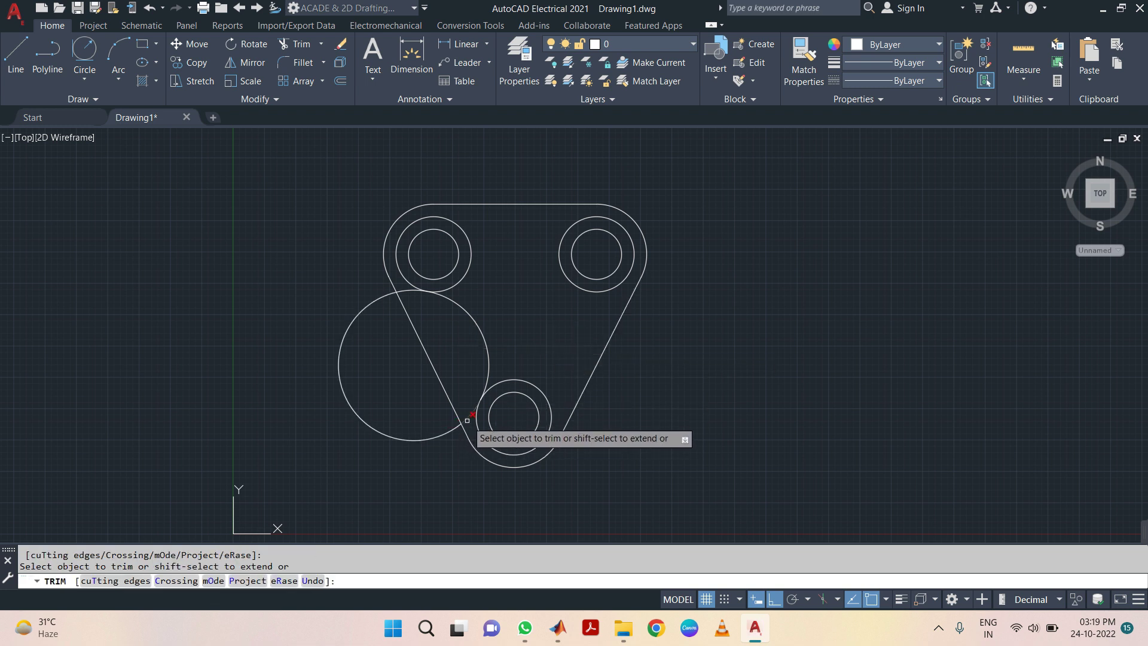
click(364, 305)
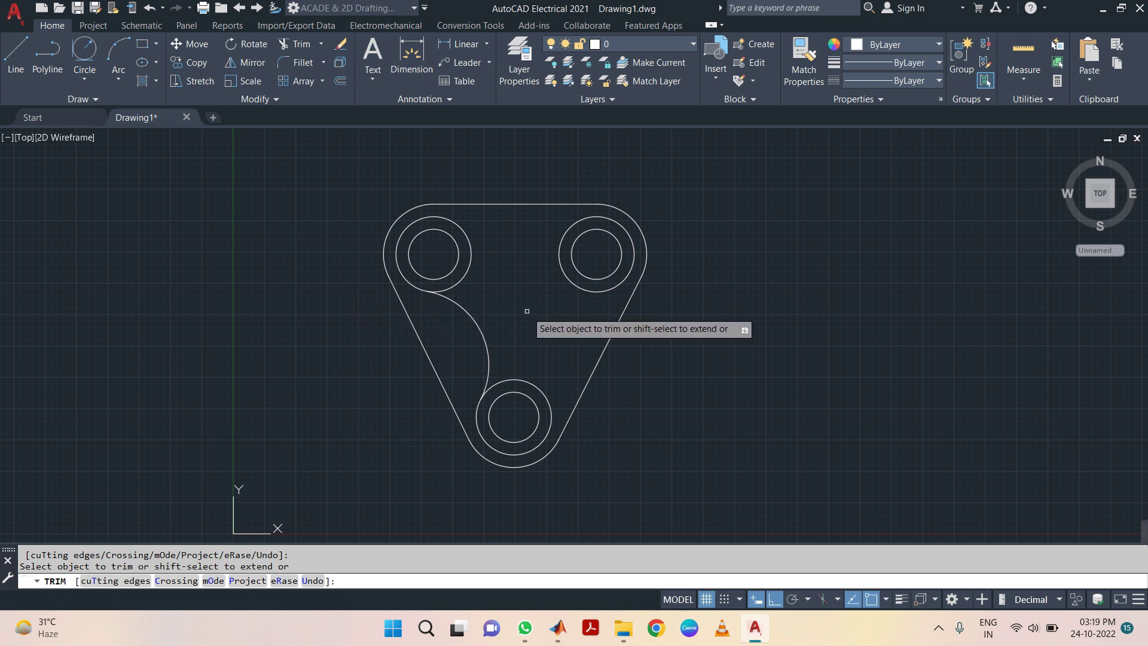
key(Escape)
Draw a radius 30 circle tangent to the upper-right and bottom bosses.
text(c)
key(Return)
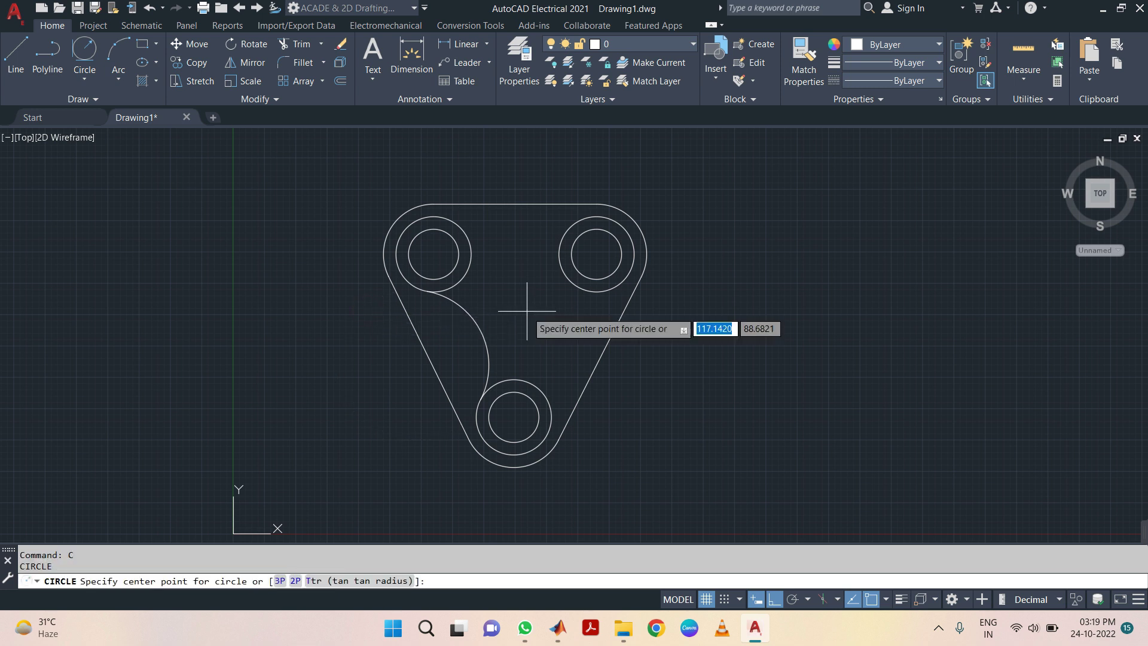
text(t)
key(Return)
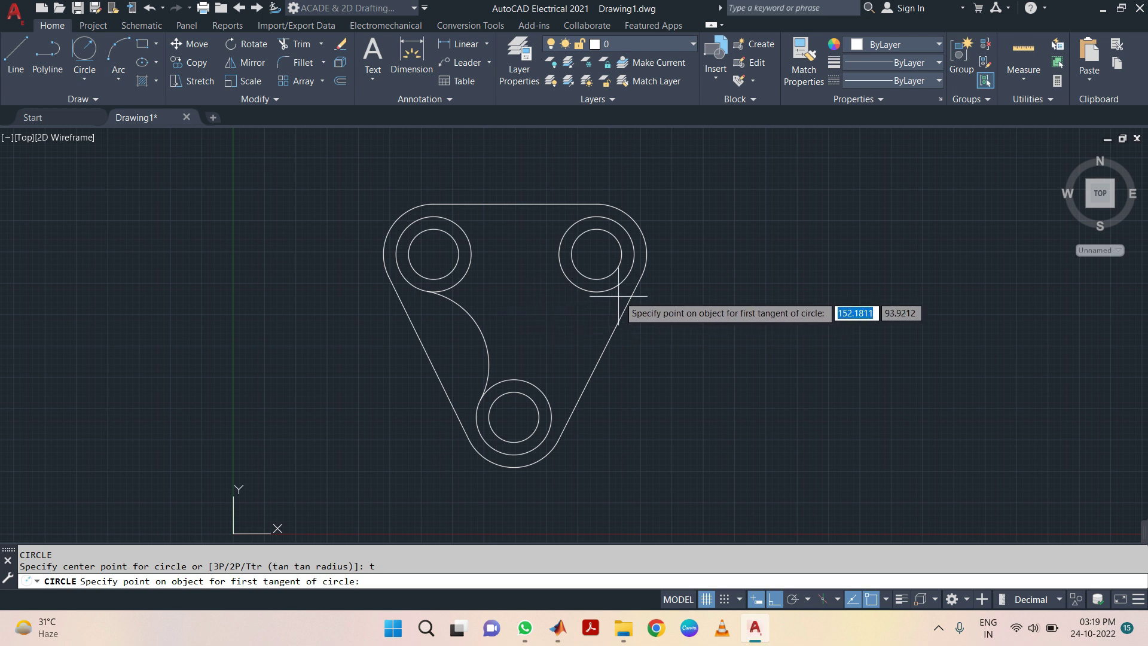
click(618, 285)
click(549, 414)
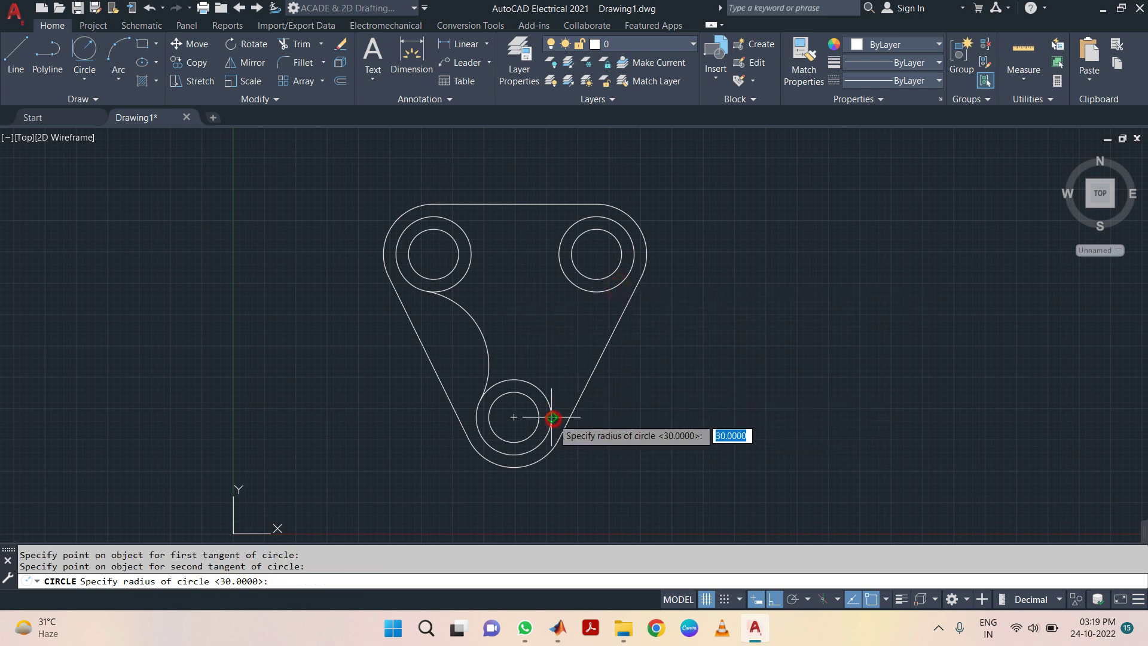
text(30)
key(Return)
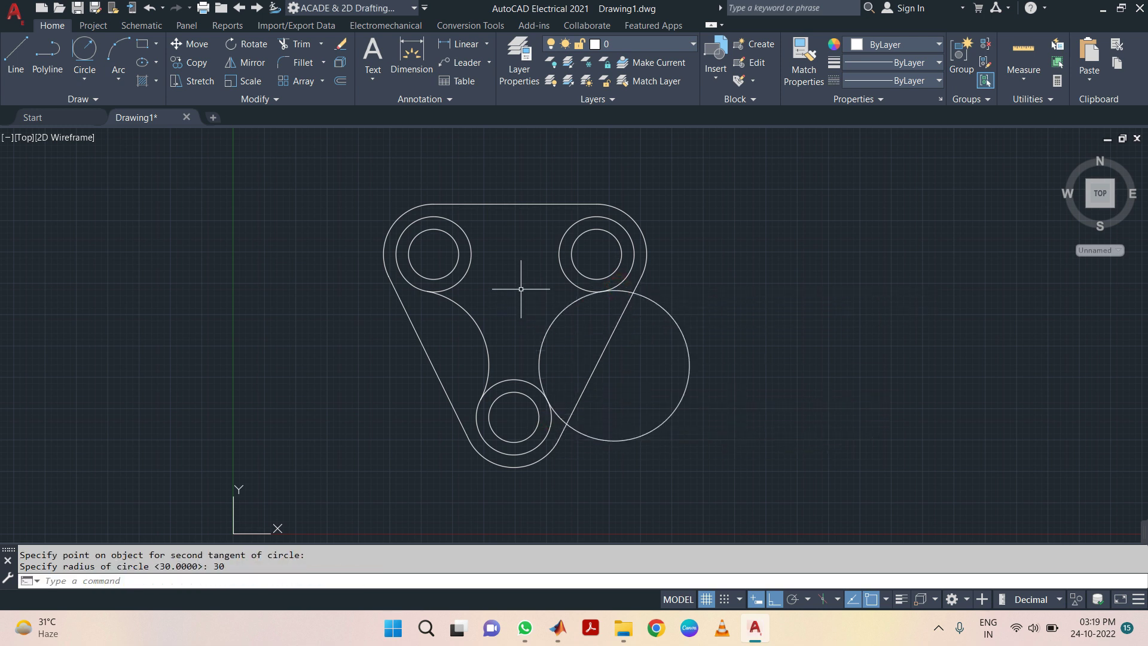
Draw a radius 30 circle tangent to both upper bosses.
key(Return)
text(t)
key(Return)
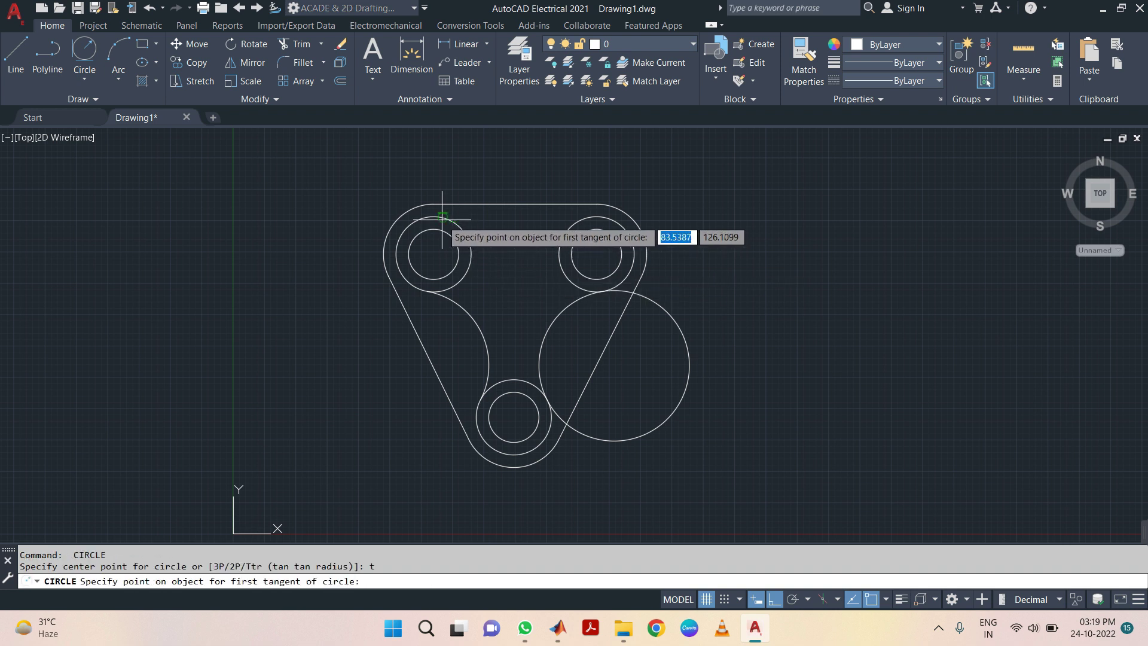
click(447, 220)
click(559, 234)
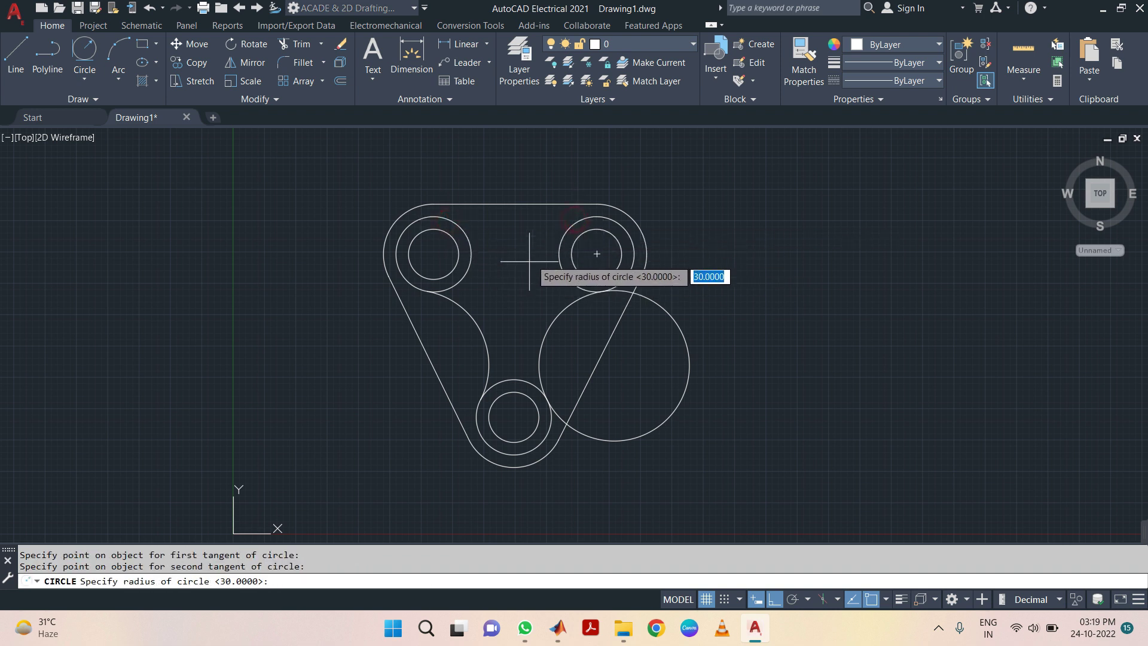
text(30)
key(Return)
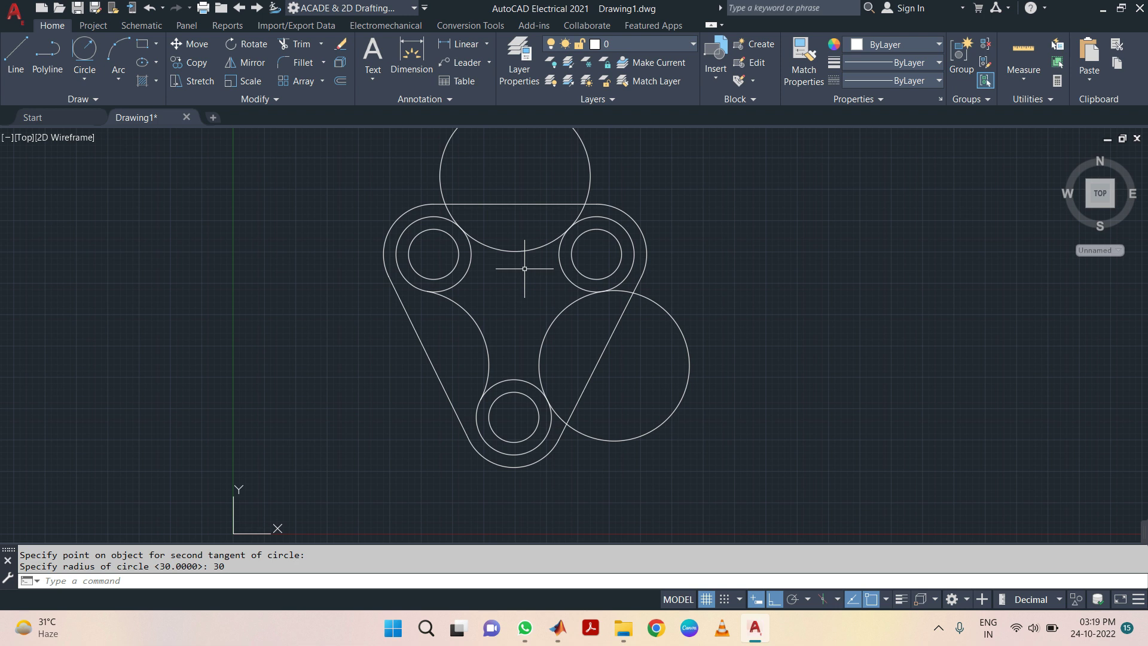
text(tr)
key(Return)
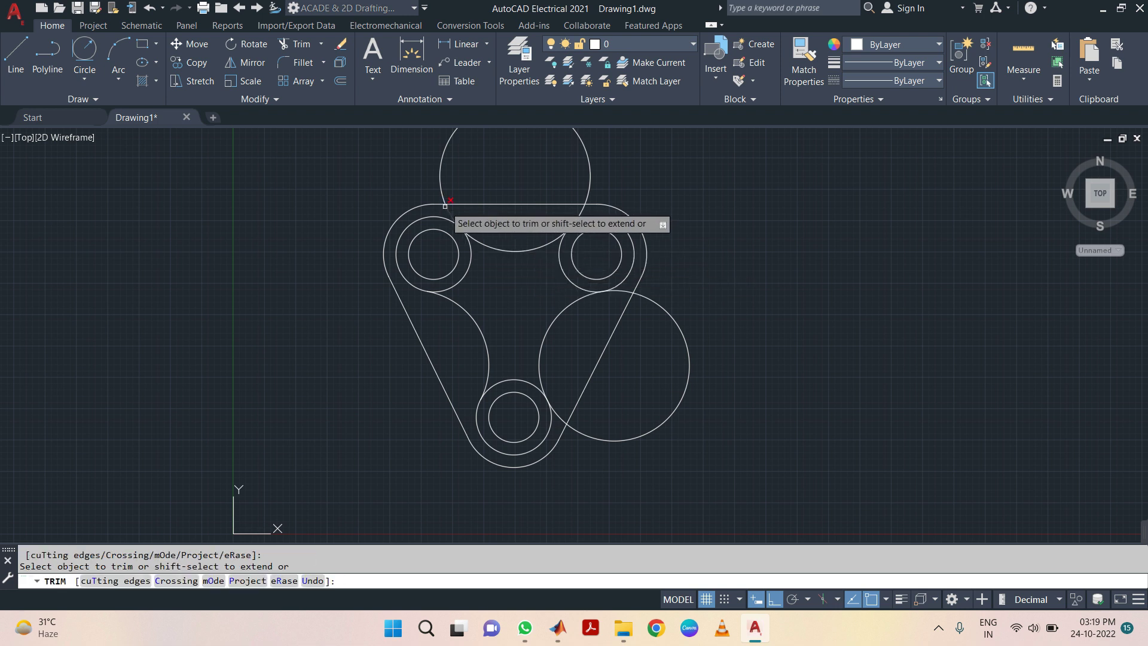
Trim the R30 circles and inner ring arcs, leaving concave arcs between the bosses.
click(447, 209)
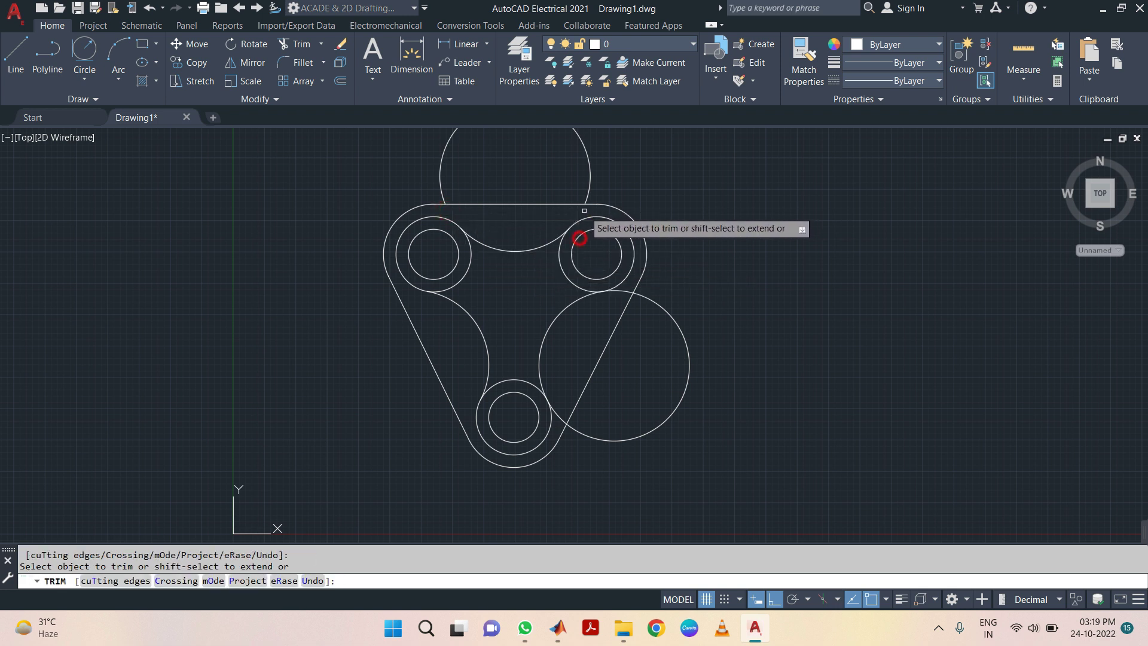
click(628, 291)
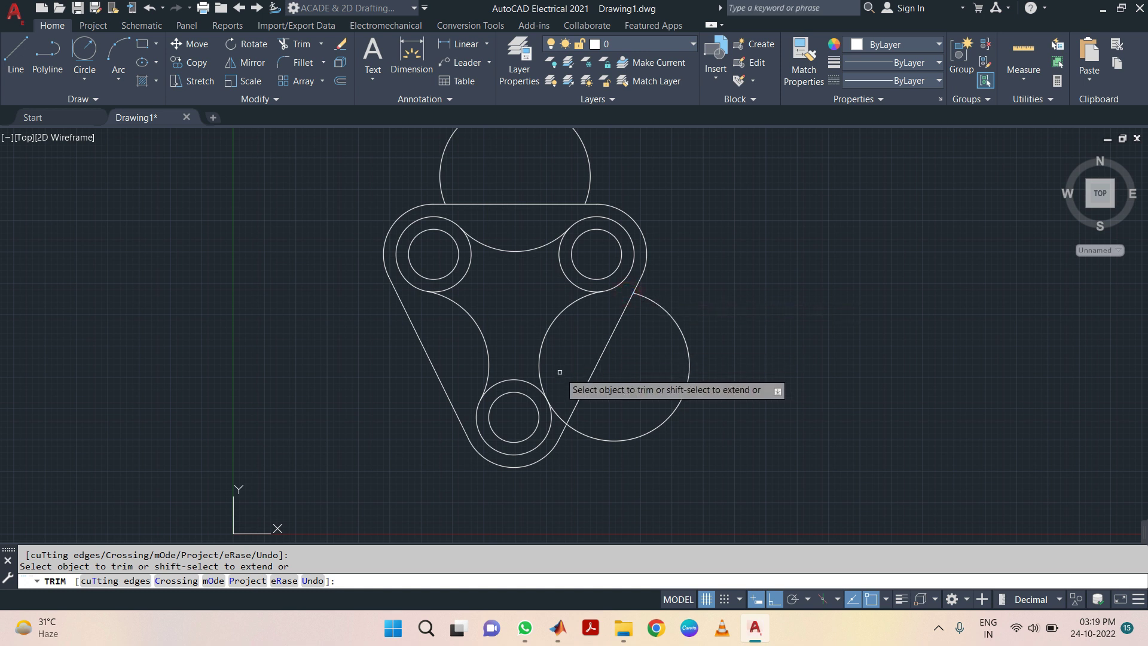
click(521, 380)
click(569, 280)
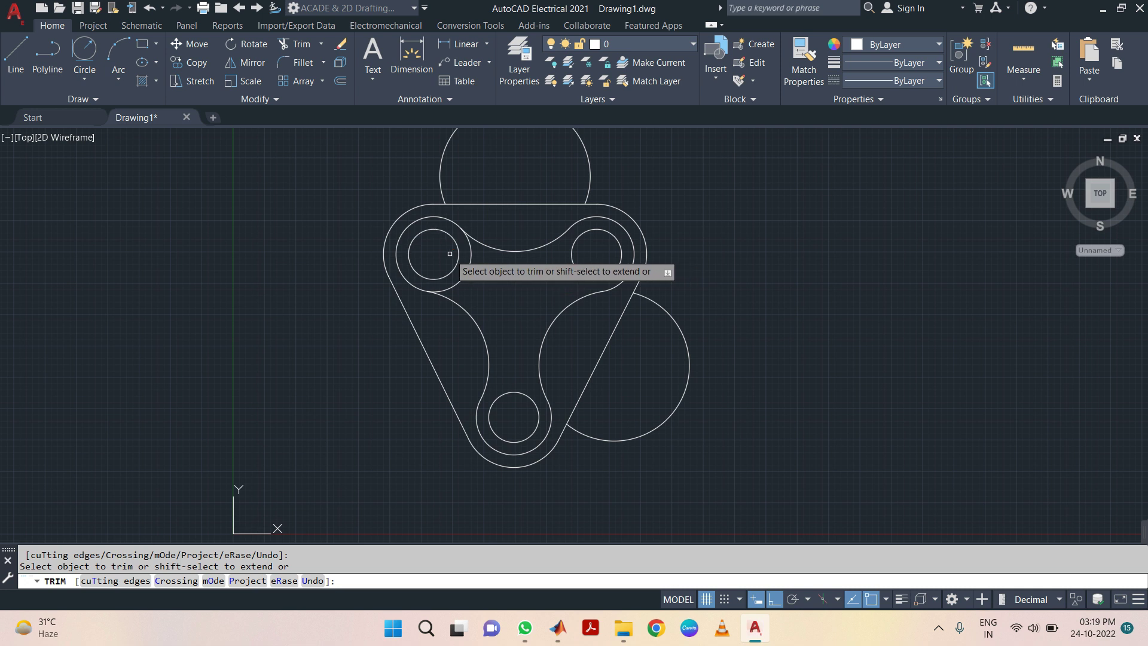
click(469, 261)
click(677, 319)
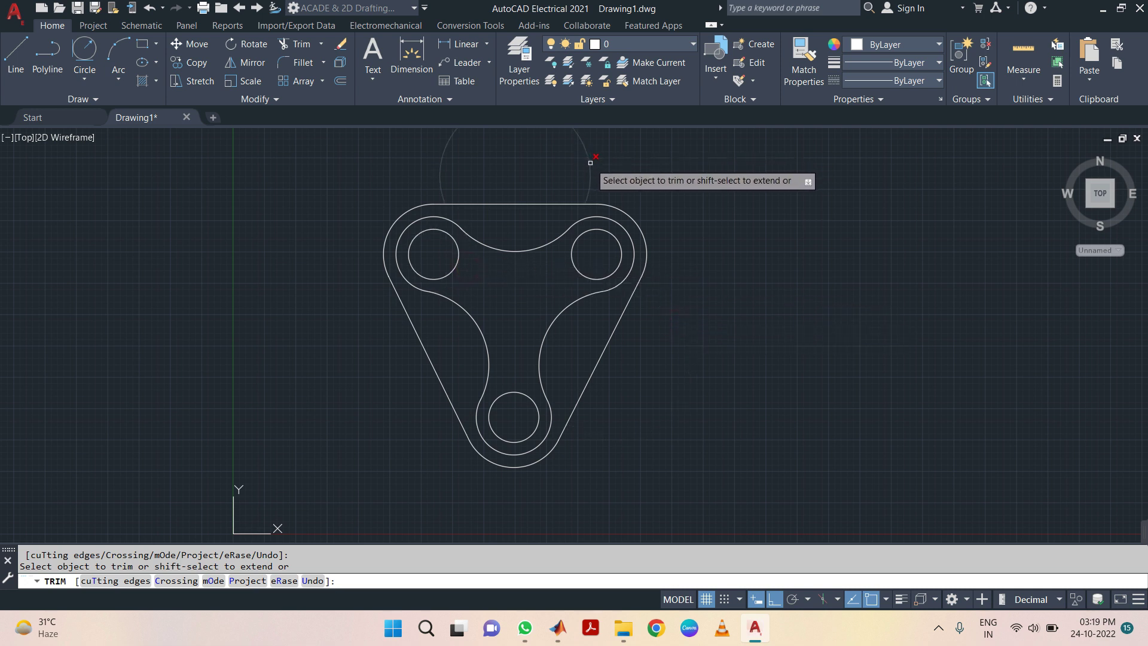